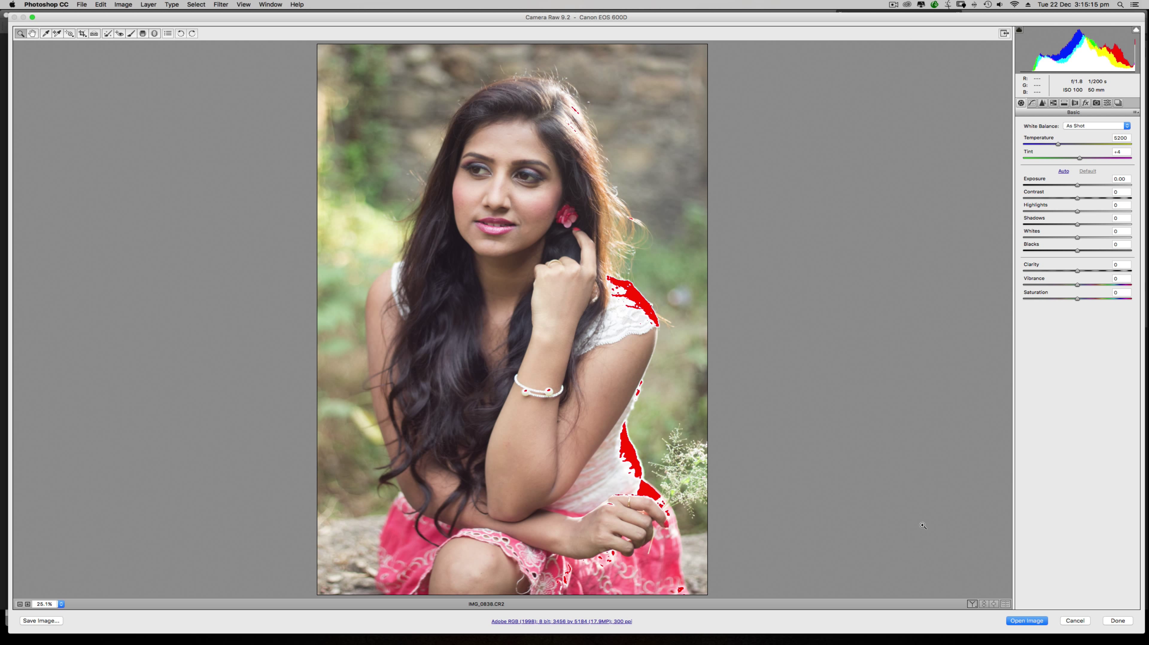
- Open the raw photo IMG_0838 in Photoshop as a smart object and move its window next to the Raya Pro panel
key(shift)
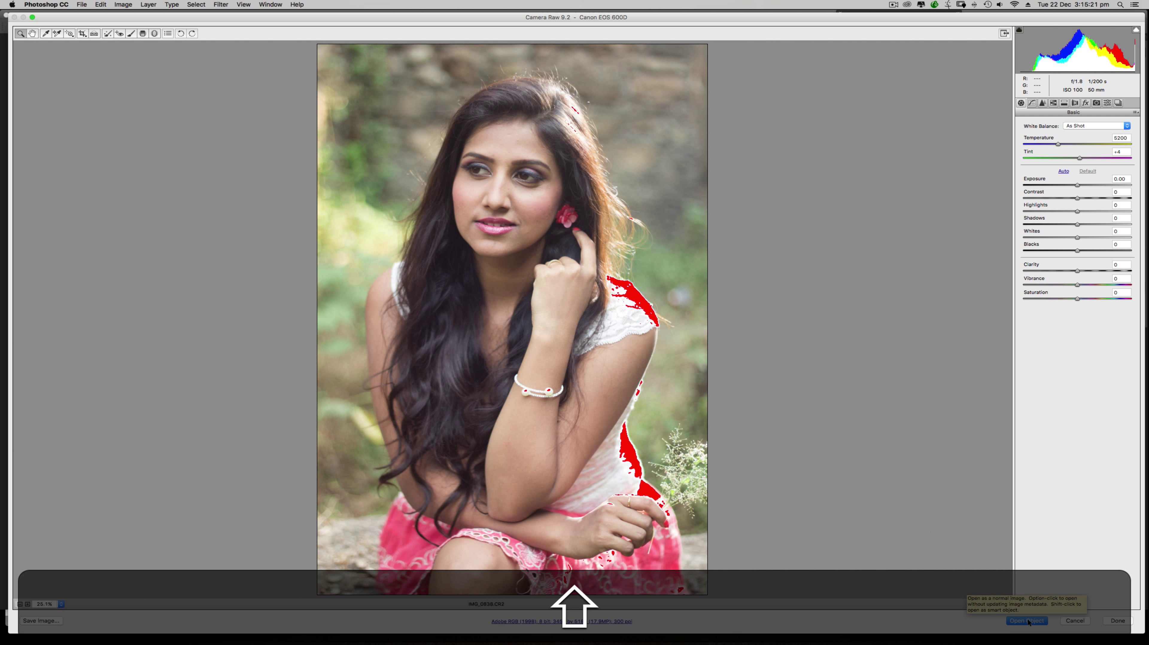
shift+click(1025, 620)
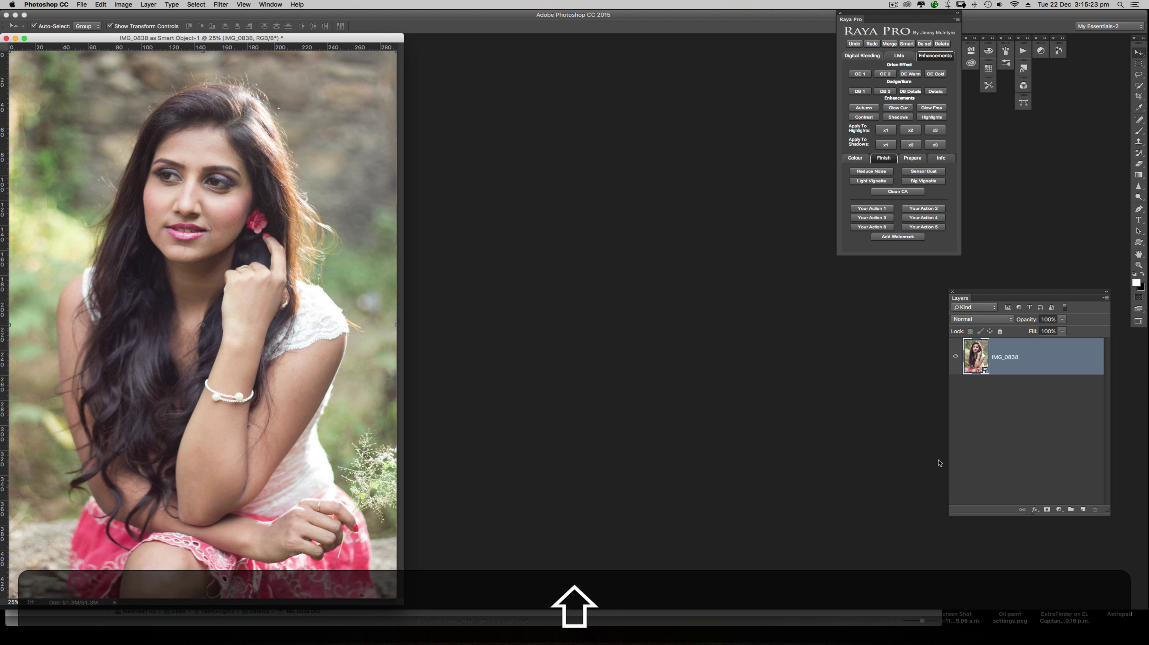
drag(365, 38, 628, 43)
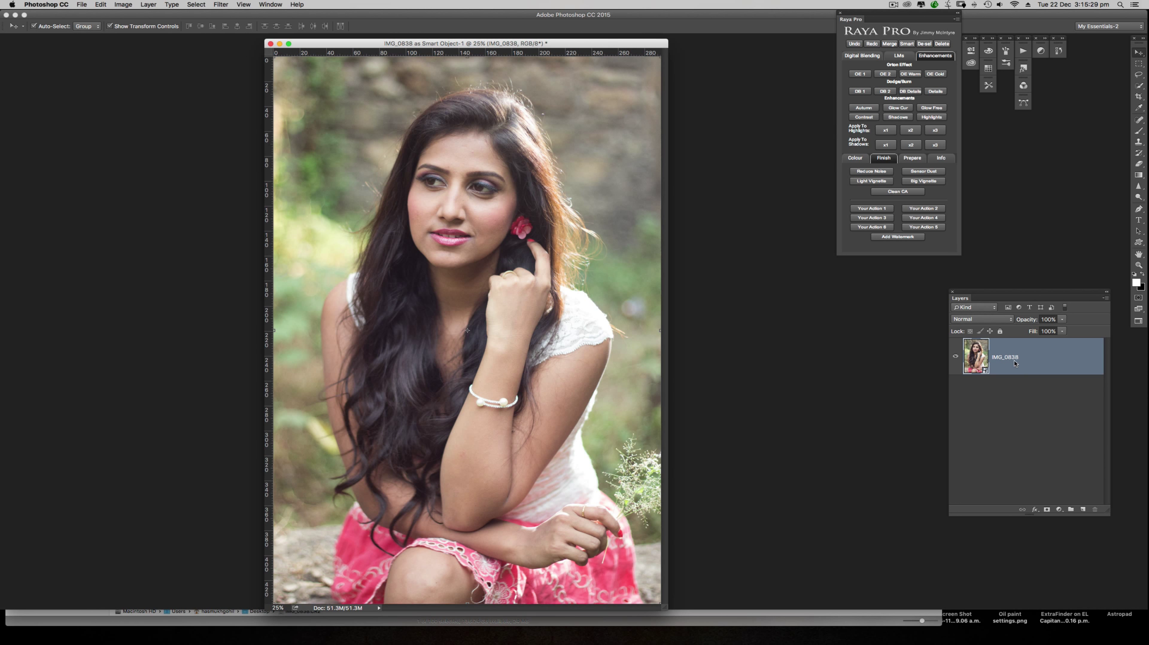
drag(1032, 292, 1033, 293)
drag(628, 45, 795, 44)
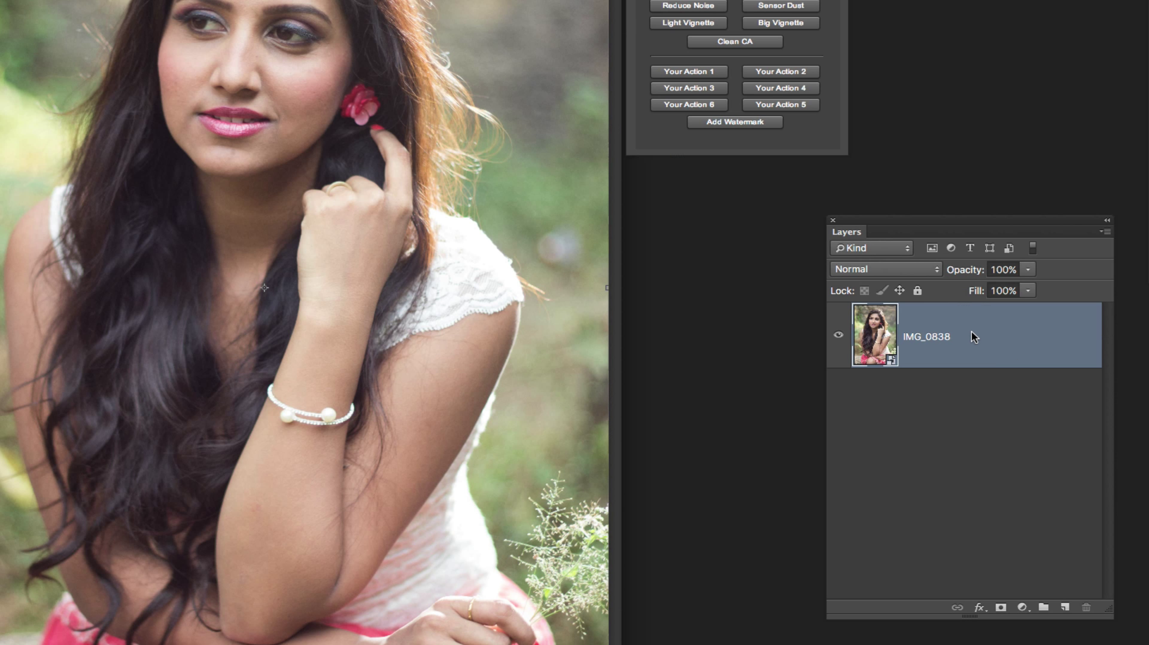
- Create an independent copy of the IMG_0838 layer with New Smart Object via Copy and open the copy for raw editing
right_click(1030, 358)
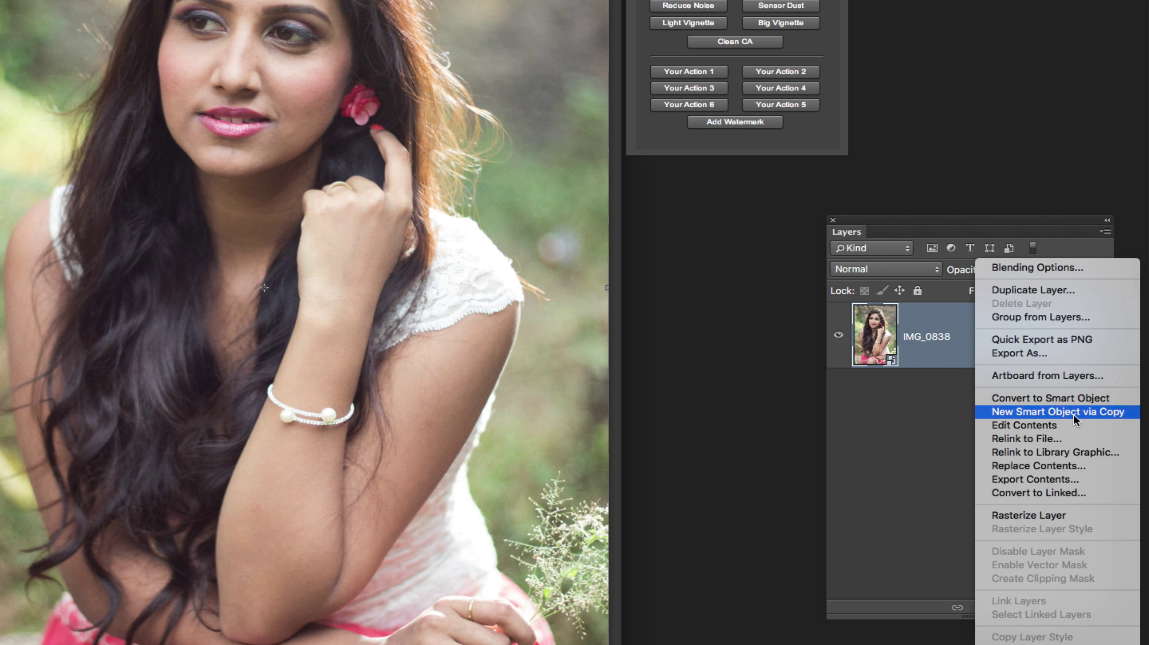
click(1105, 412)
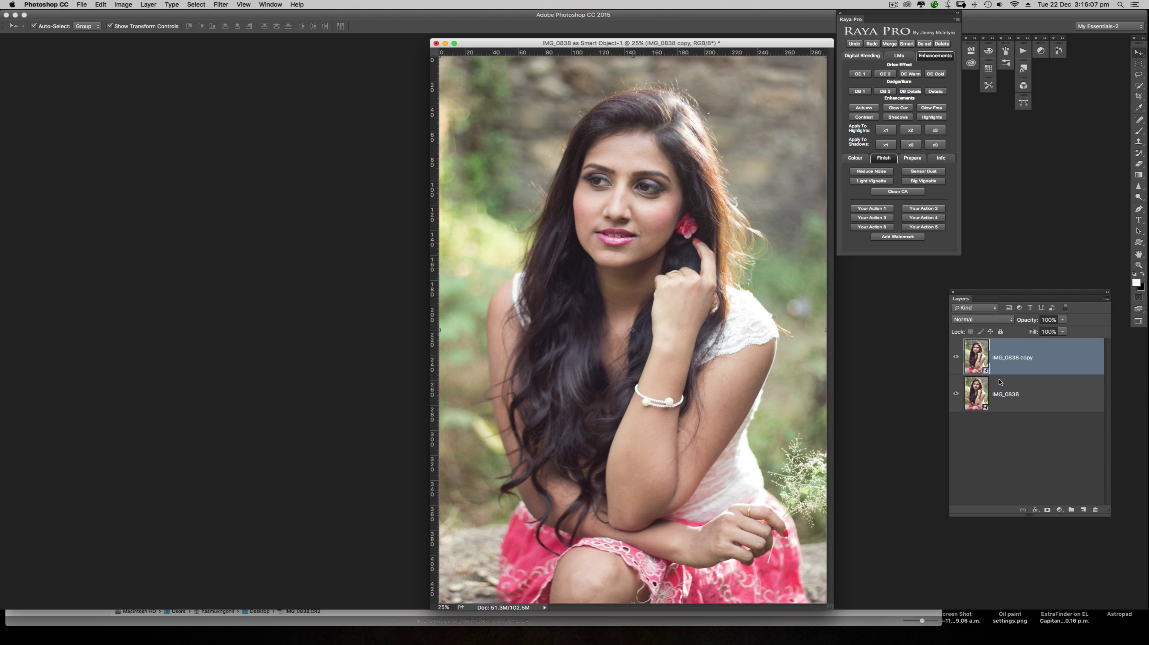
double_click(979, 354)
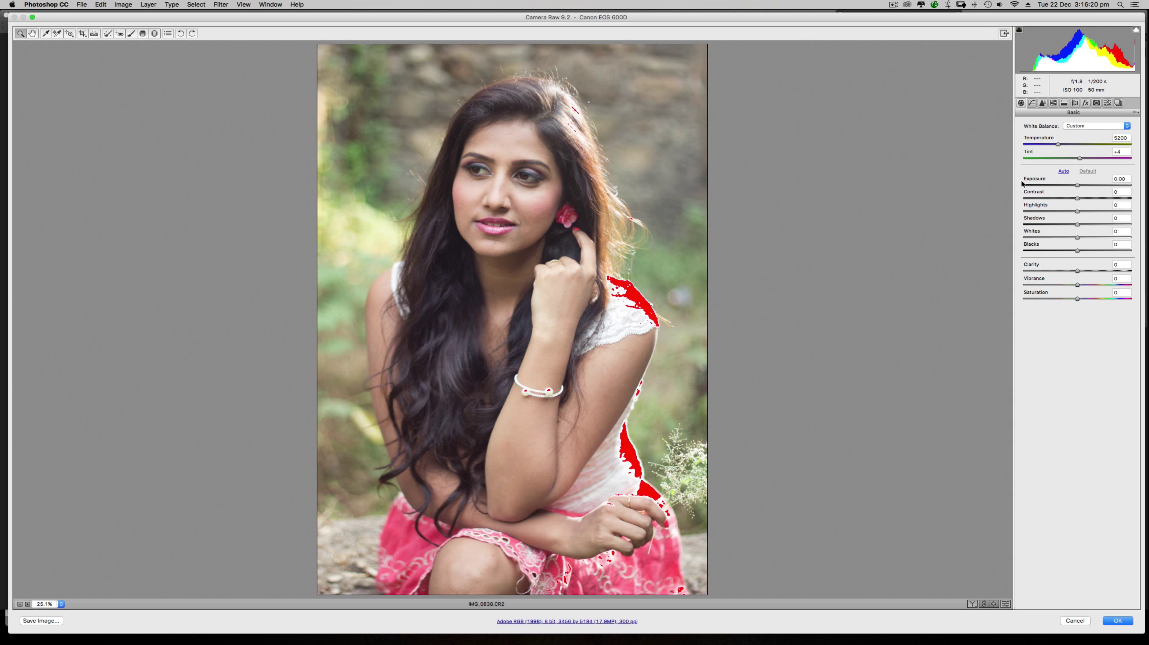
- Starting from default tone values, set Highlights to -54, Shadows to +26, Blacks to -10 and Vibrance to +17
click(1063, 172)
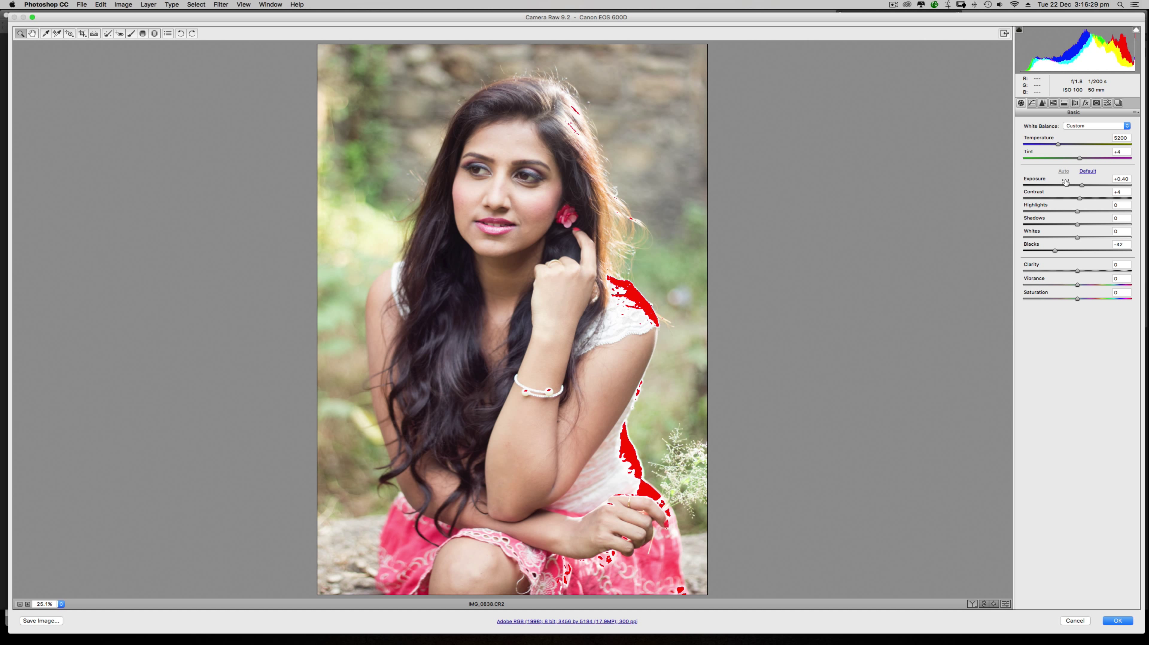
click(1087, 171)
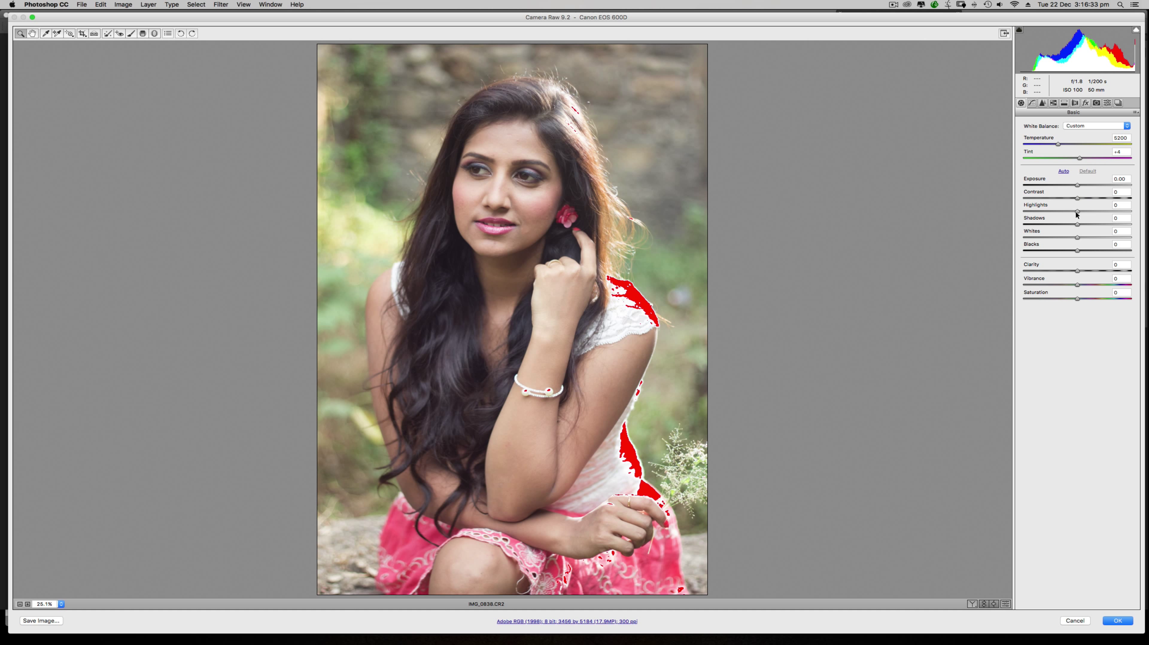
mouse_move(1077, 212)
mouse_down()
mouse_move(1048, 217)
mouse_move(1091, 226)
mouse_up()
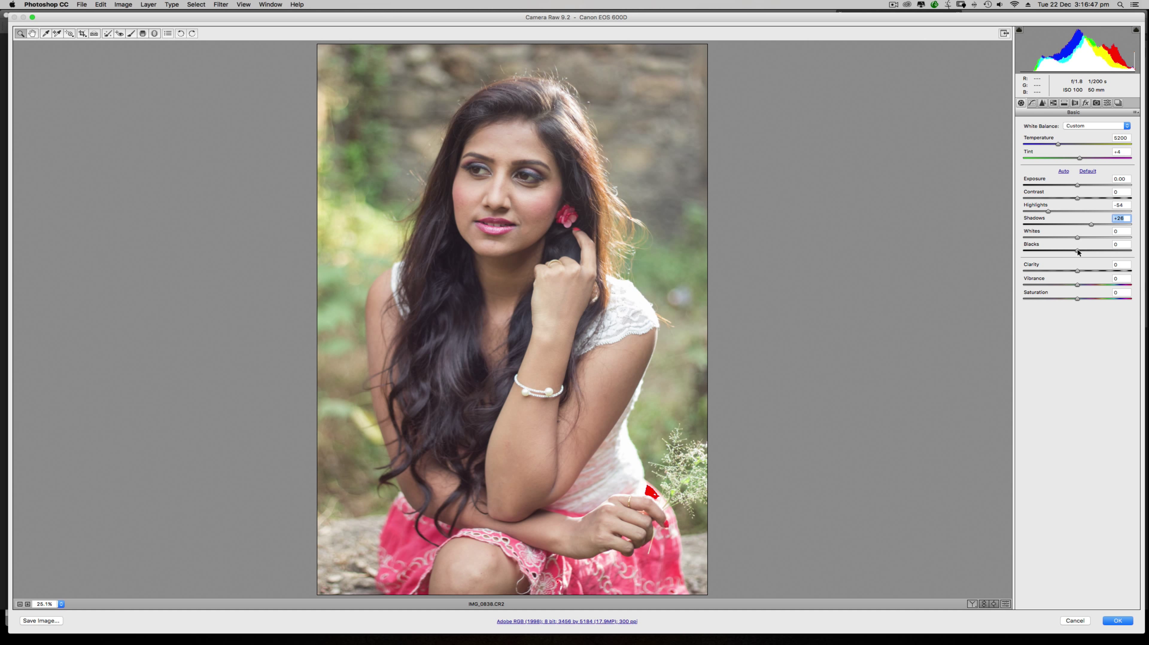
drag(1077, 251, 1071, 251)
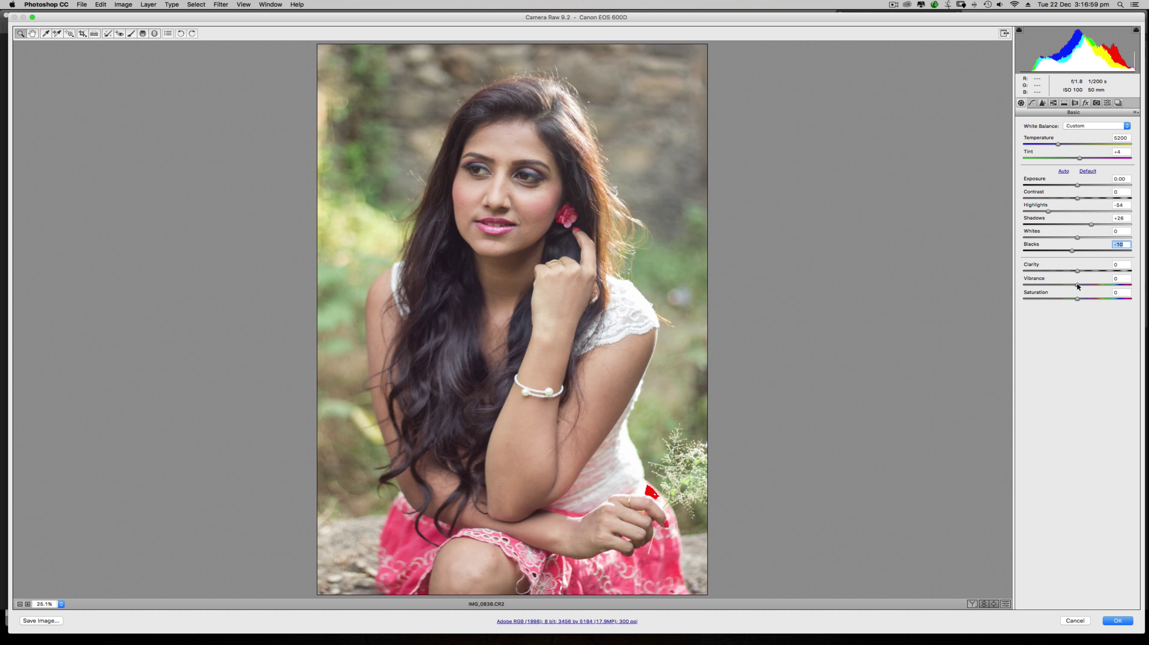
drag(1077, 284, 1087, 286)
key(alt)
key(space)
- Set the Dehaze amount to +18 and reduce Whites to -49
click(1085, 103)
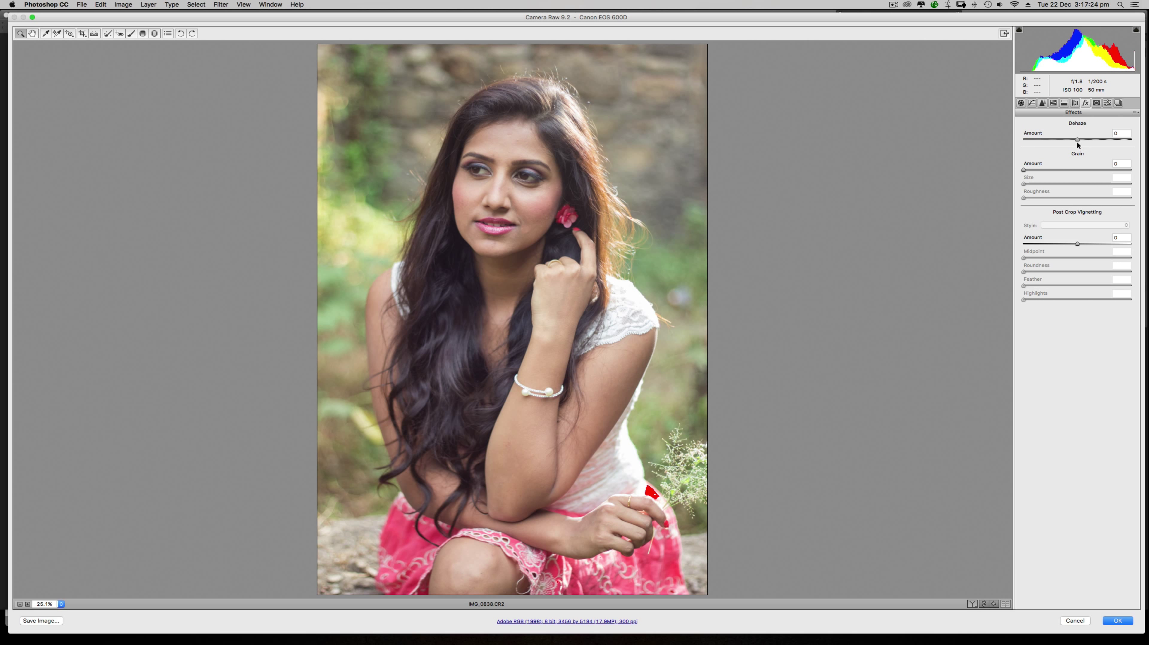
drag(1076, 139, 1085, 139)
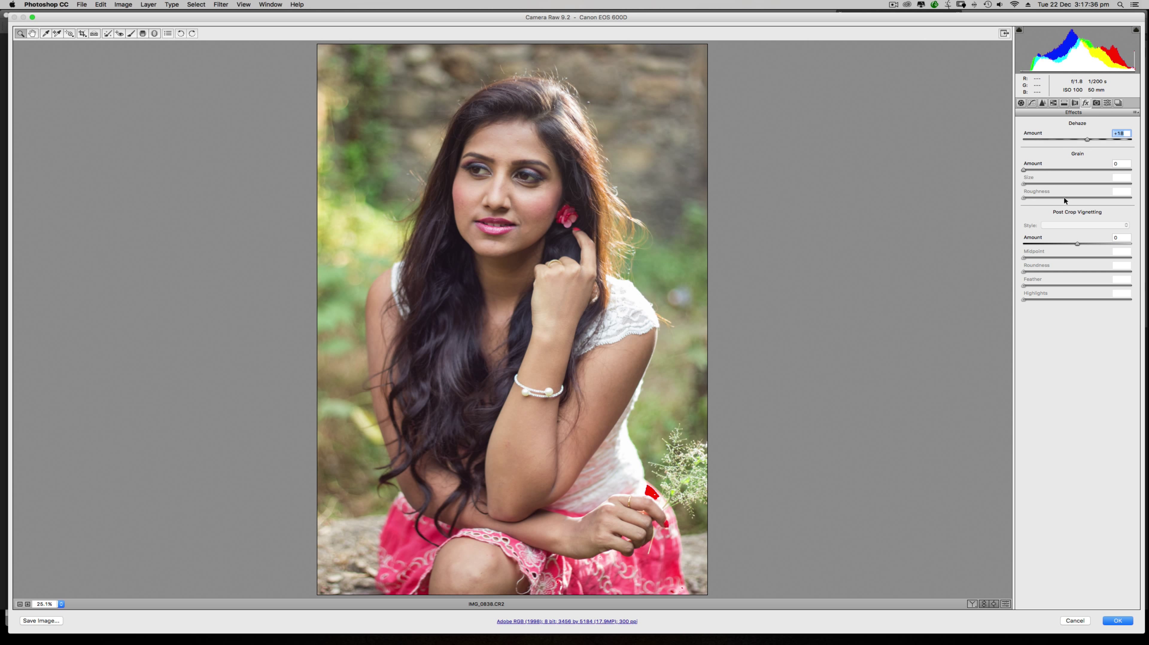
click(1020, 103)
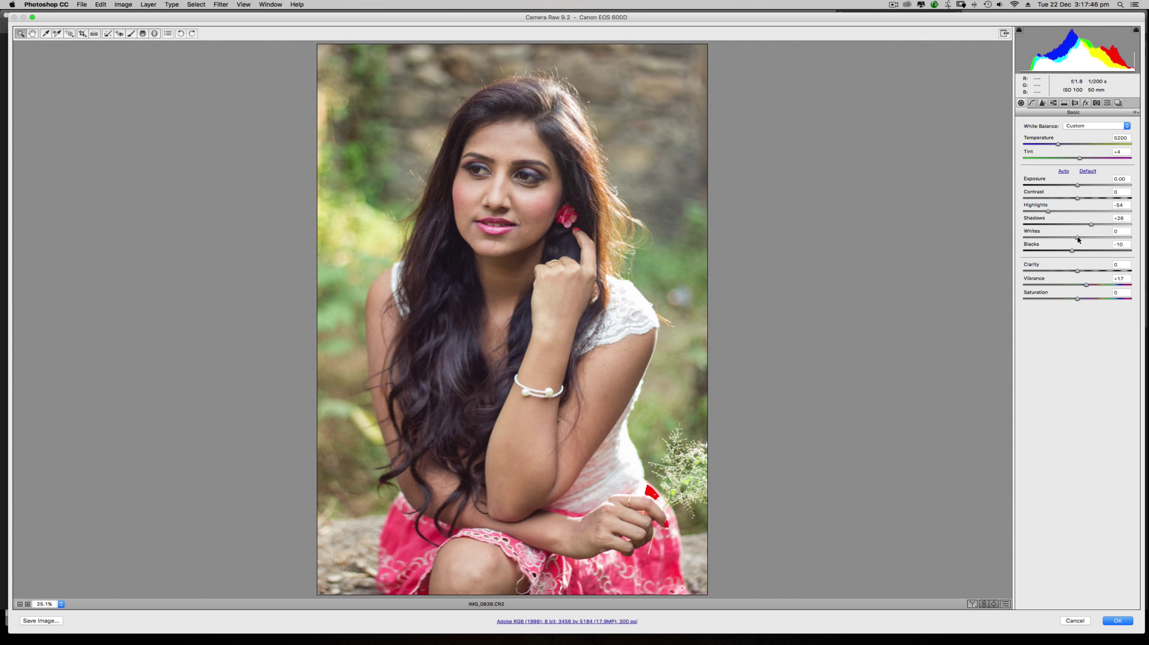
drag(1077, 238, 1051, 237)
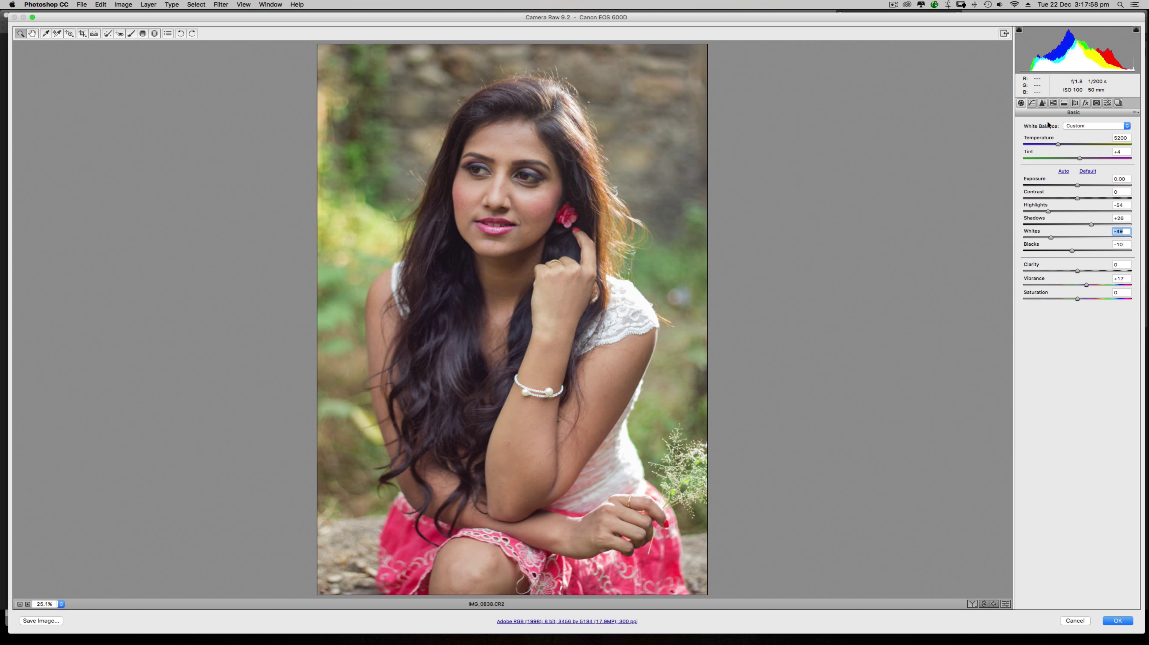
- Enable lens profile corrections for the Canon EF 50mm f/1.8 II lens and compare the photo with and without them
click(1075, 103)
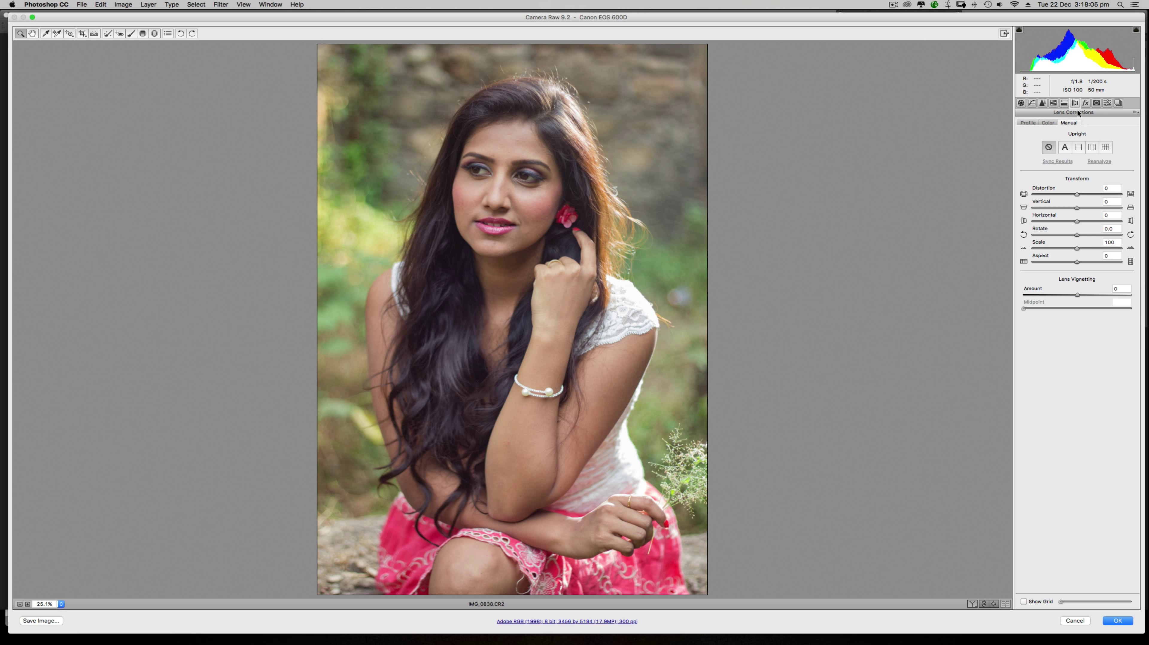
click(1028, 123)
click(1038, 136)
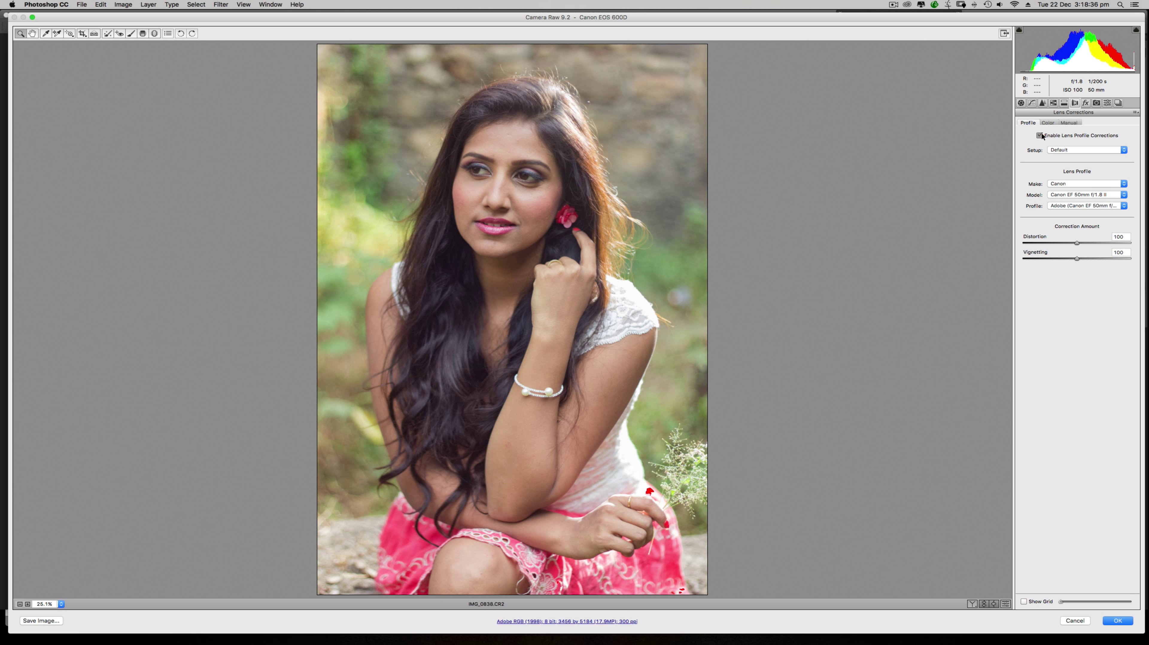
click(1039, 136)
click(1039, 135)
- Enable chromatic aberration removal with Defringe Purple Amount 4 and Green Amount 3, and check its effect around the bracelet
click(1047, 123)
click(1040, 137)
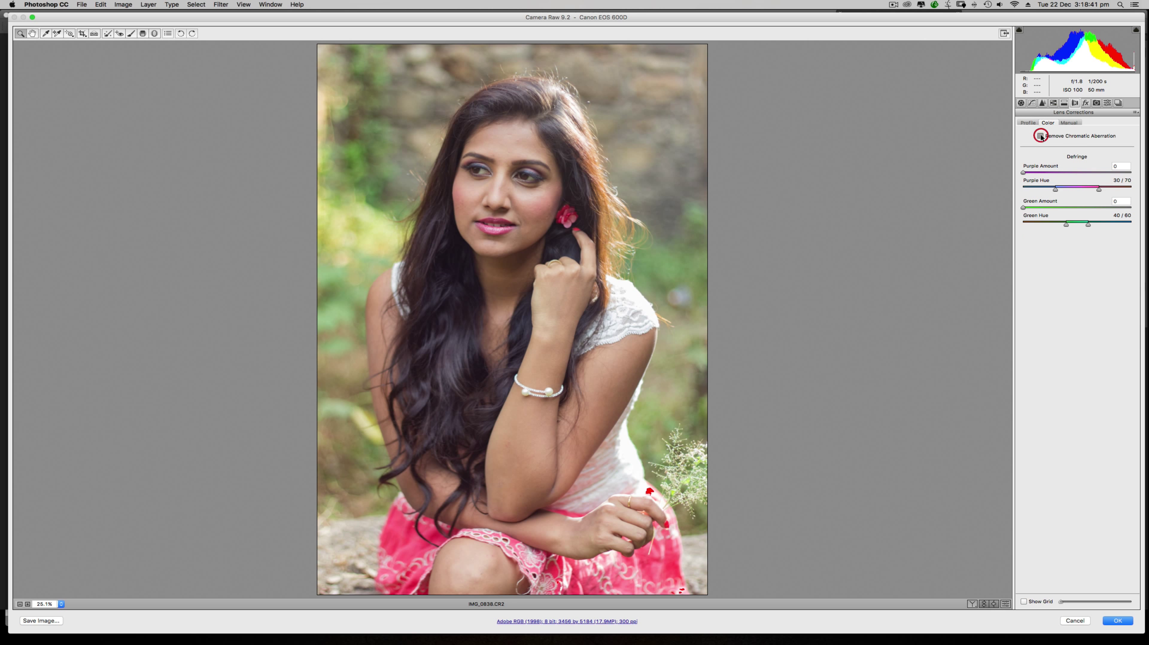
drag(1024, 174, 1041, 209)
click(522, 366)
click(531, 359)
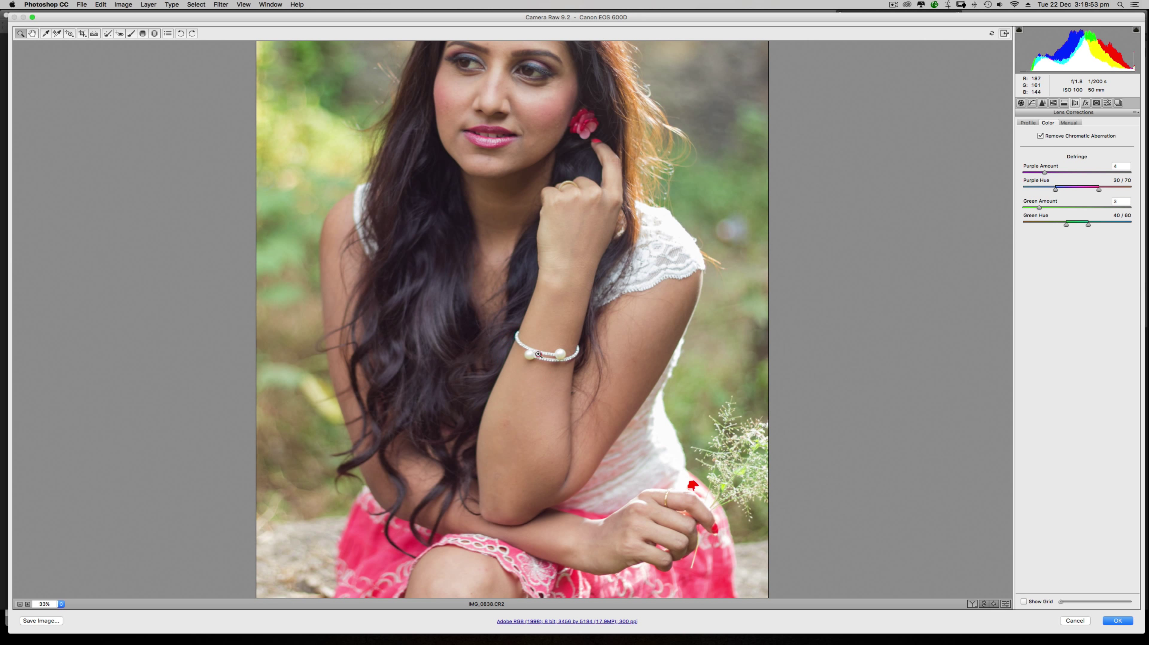
click(538, 354)
click(553, 335)
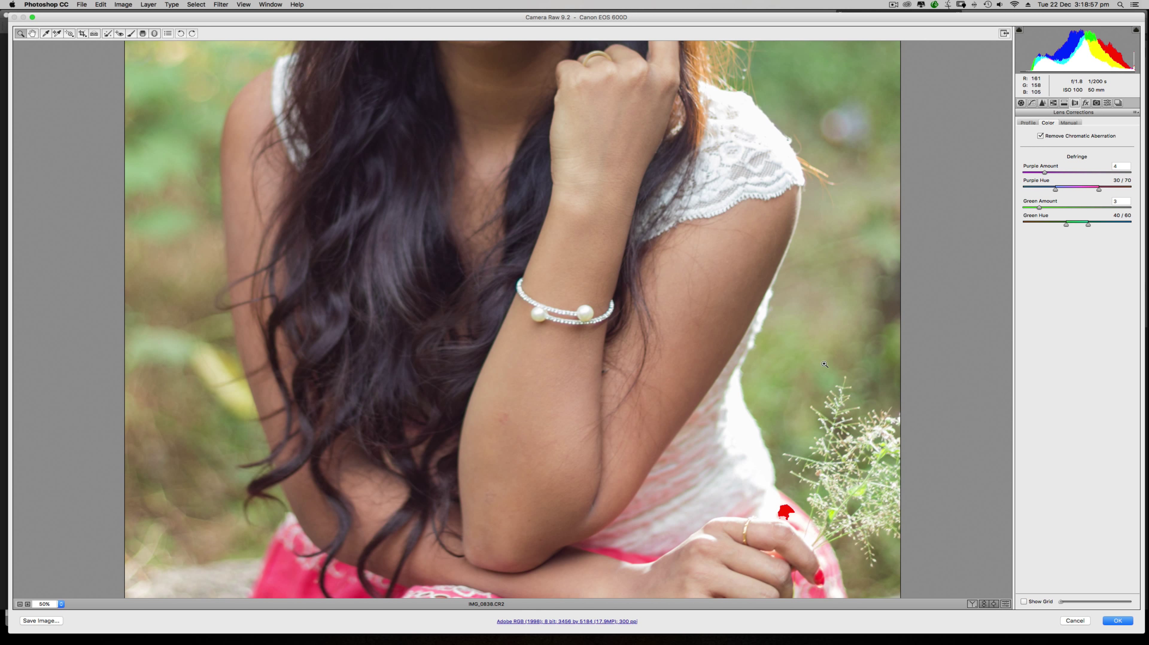
click(1039, 137)
click(1040, 136)
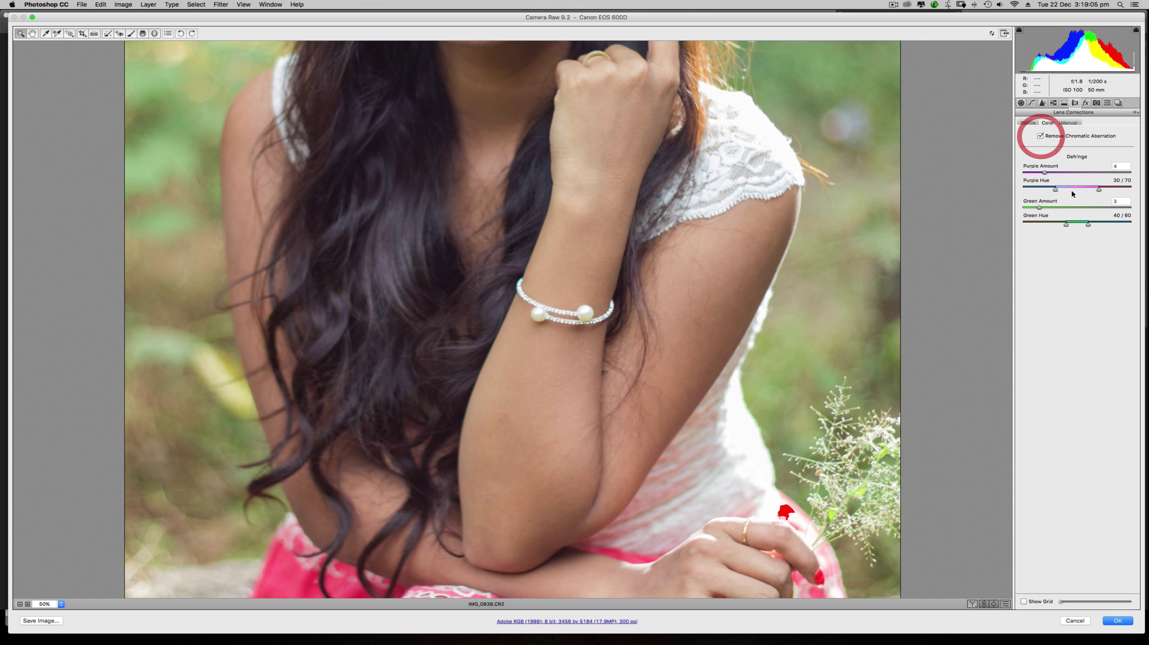
- Refine Defringe to Purple Amount 3, Green Amount 6 and Green Hue 34 / 62
click(1039, 172)
click(1049, 208)
click(1052, 208)
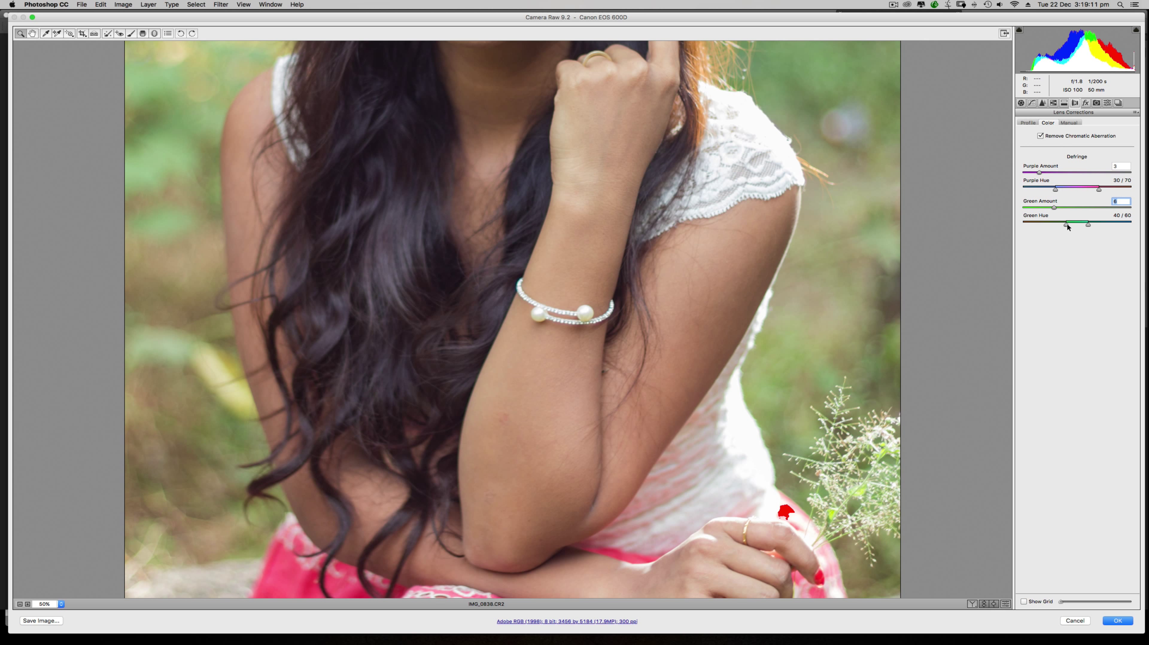
drag(1066, 225, 1090, 226)
click(1054, 211)
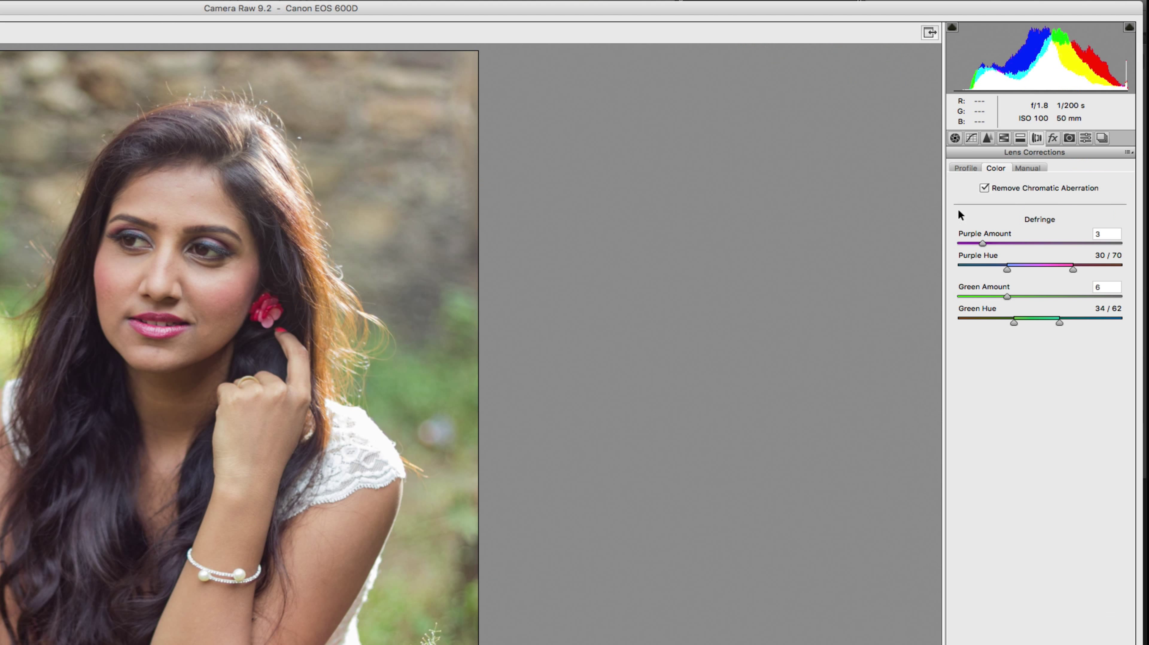
- Lower the photo's Highlights to -87 and Whites to -68 in the basic adjustments
click(954, 138)
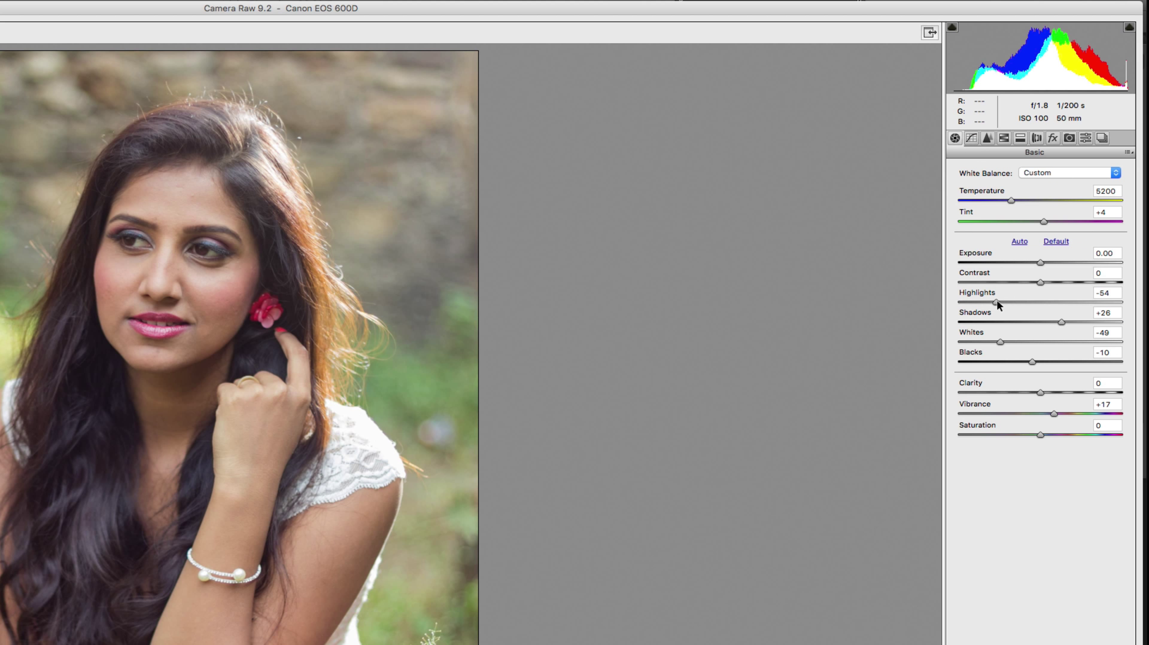
drag(996, 303, 969, 303)
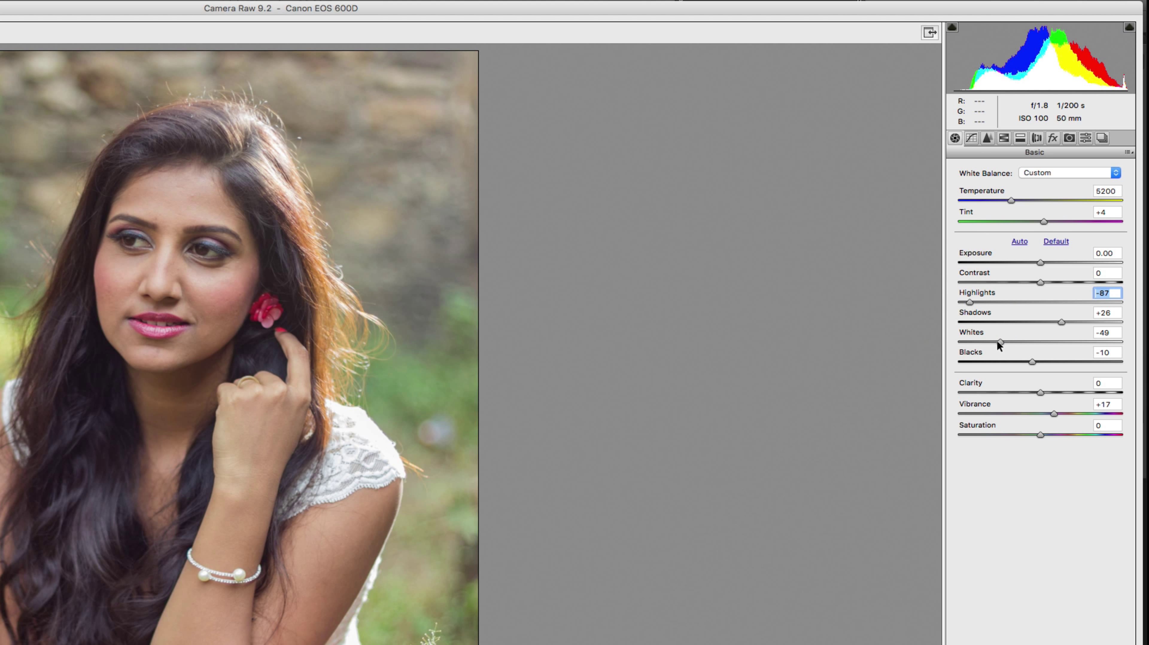
drag(998, 341, 984, 340)
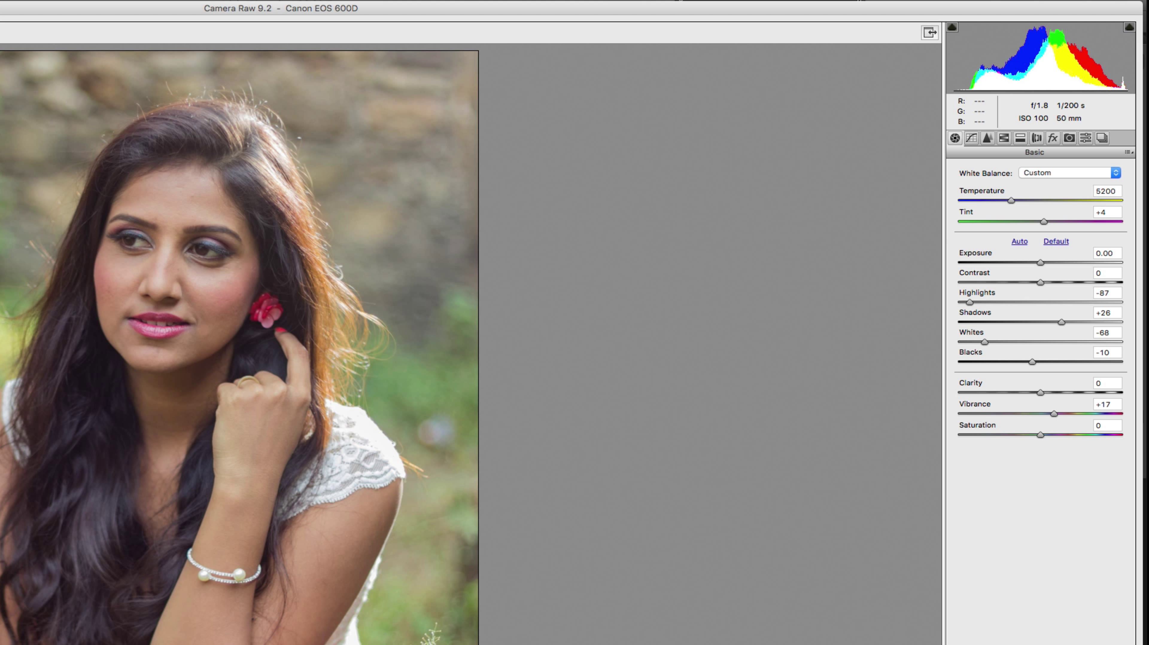
- Paint over the eyes with an Adjustment Brush of size 4, using Exposure +0.50 and Shadows +3
key(k)
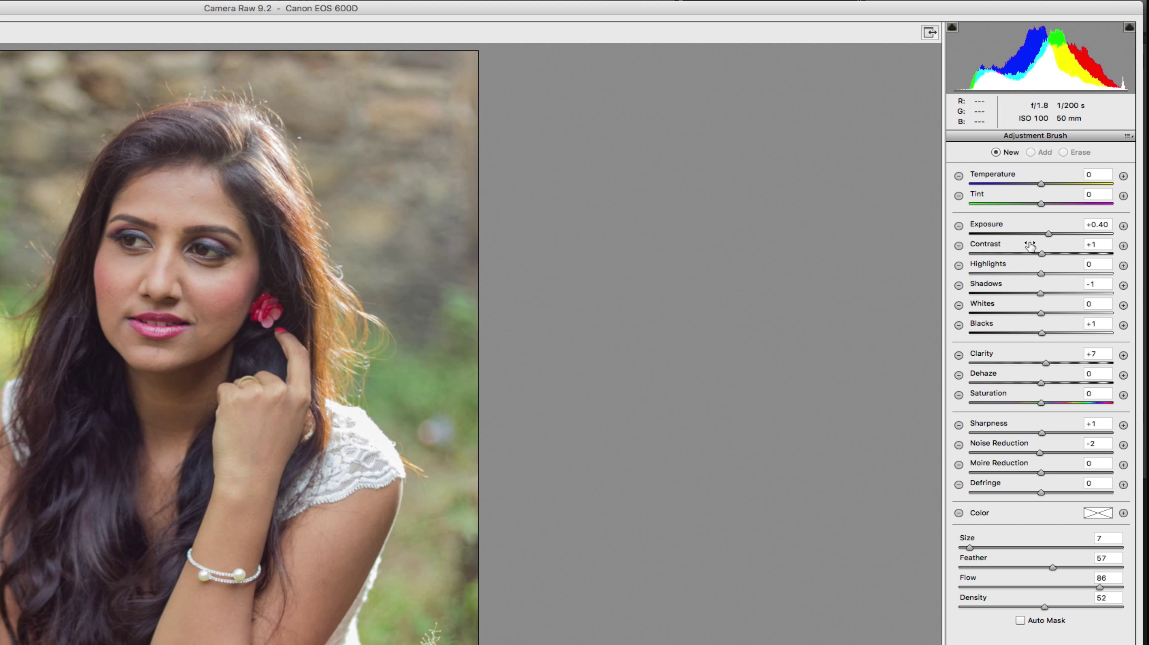
click(1048, 233)
drag(1048, 233, 1050, 233)
drag(1040, 292, 1042, 294)
key(bracketleft)
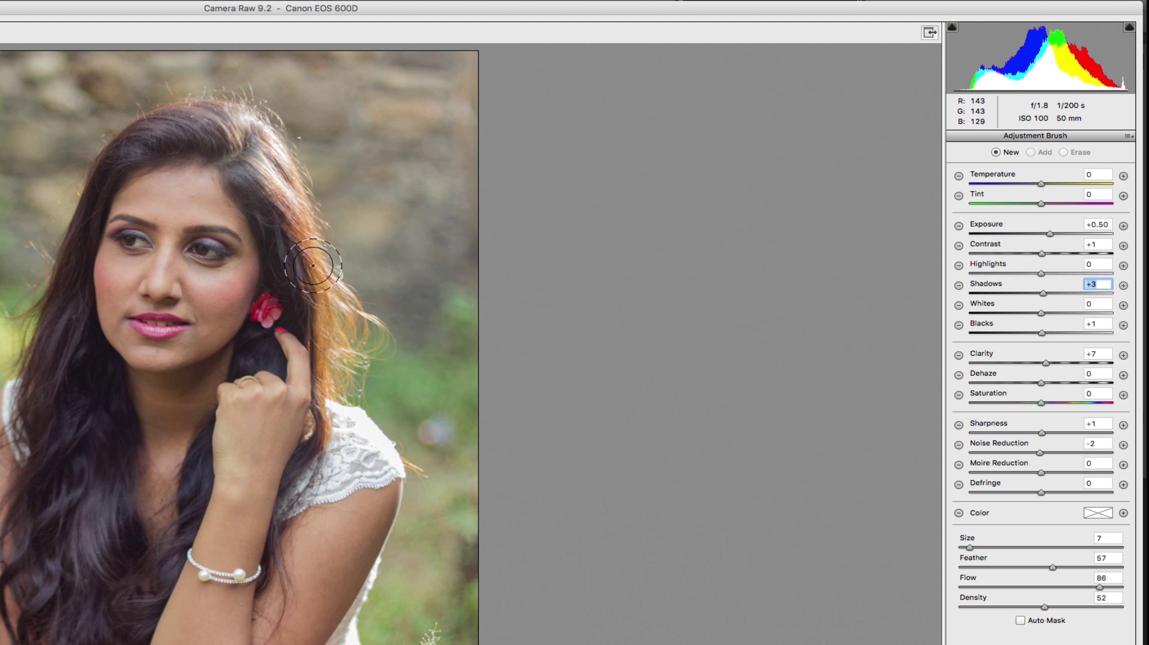
key(bracketleft)
key(bracketleft)
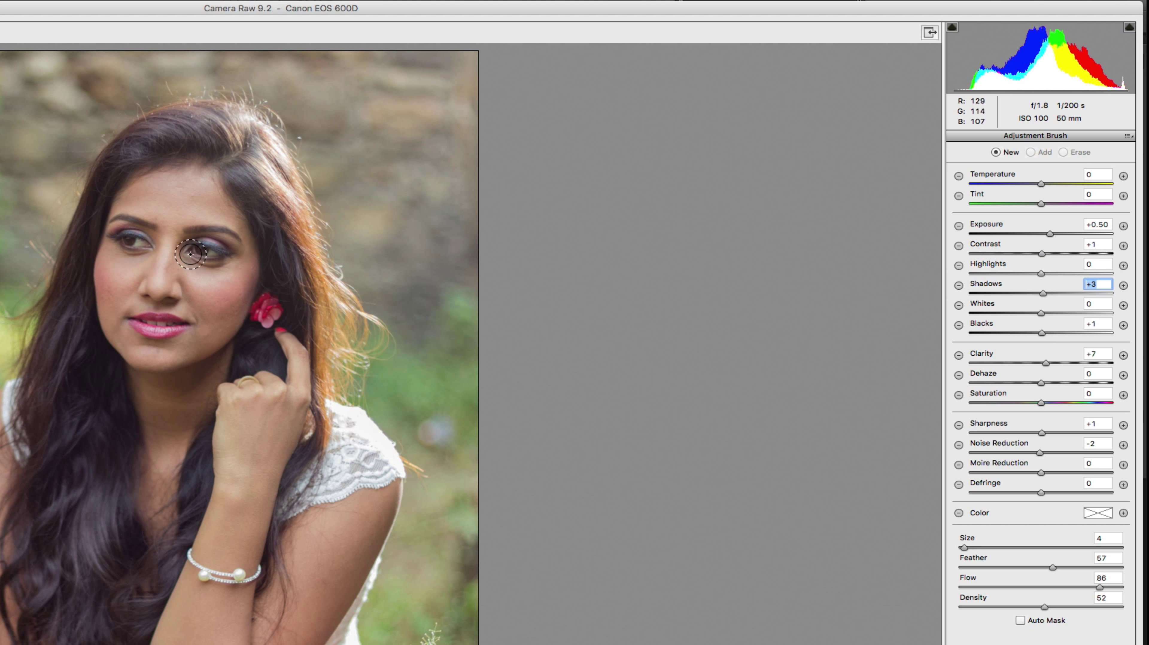
mouse_move(196, 246)
mouse_down()
mouse_move(220, 253)
mouse_move(122, 239)
mouse_move(213, 250)
mouse_up()
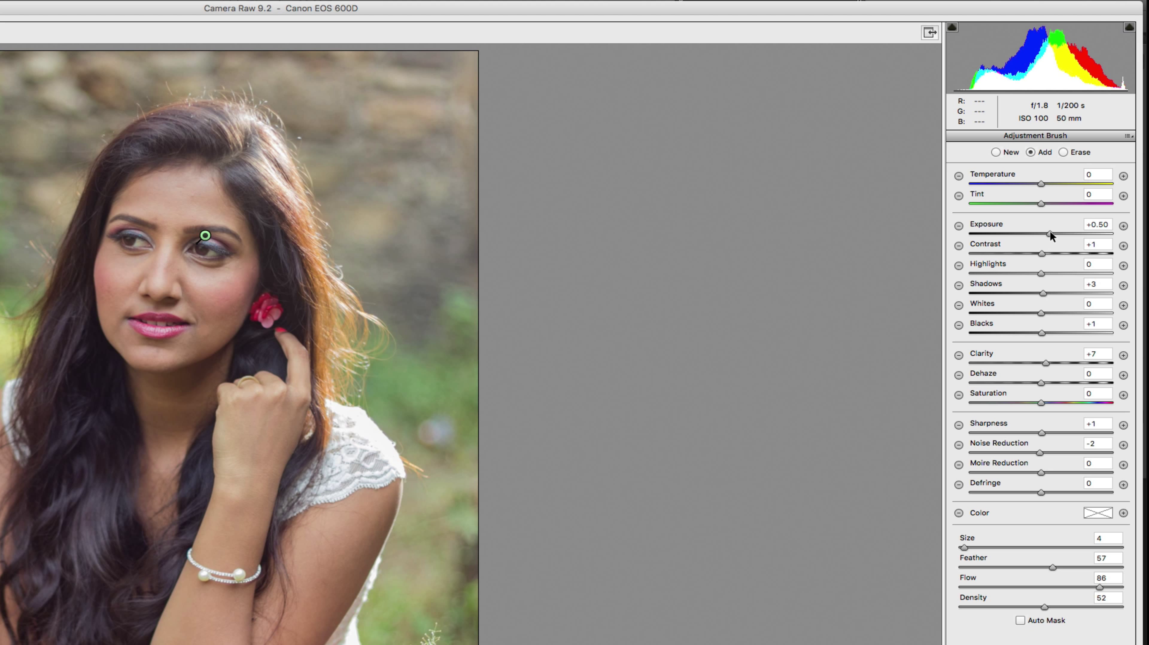
- Set the eye brush adjustment to Exposure +0.60, Contrast +22, Shadows +22 and Dehaze +12, and leave the brush
mouse_move(1051, 234)
mouse_down()
mouse_move(1065, 237)
mouse_move(1041, 274)
mouse_up()
click(1042, 253)
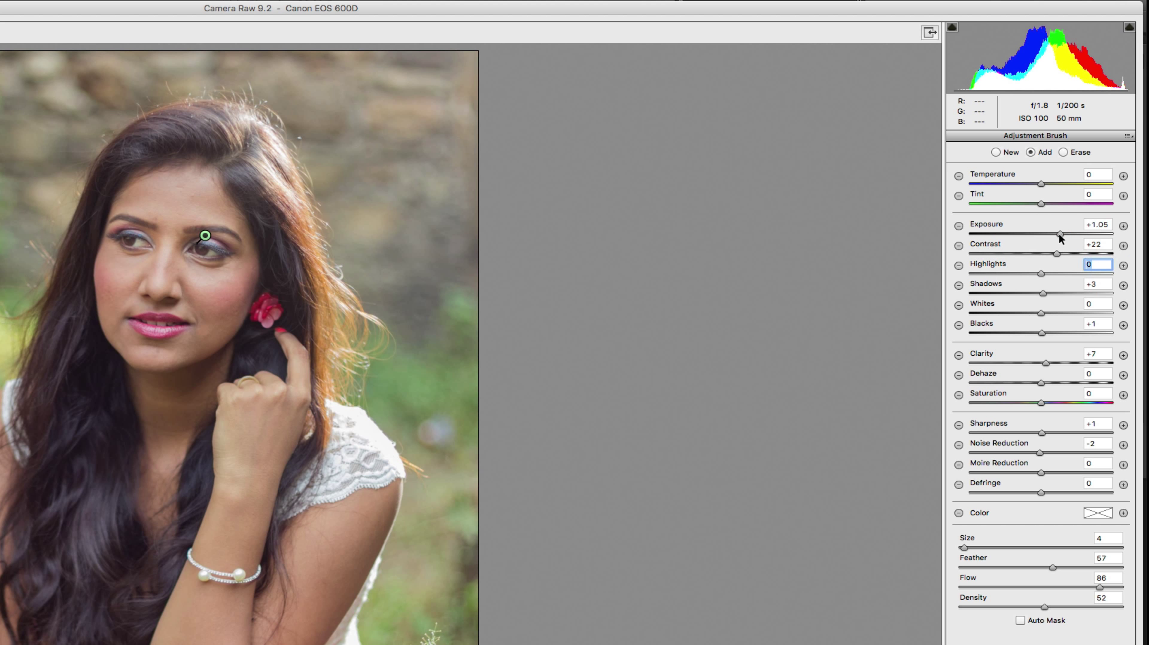
drag(1060, 234, 1051, 234)
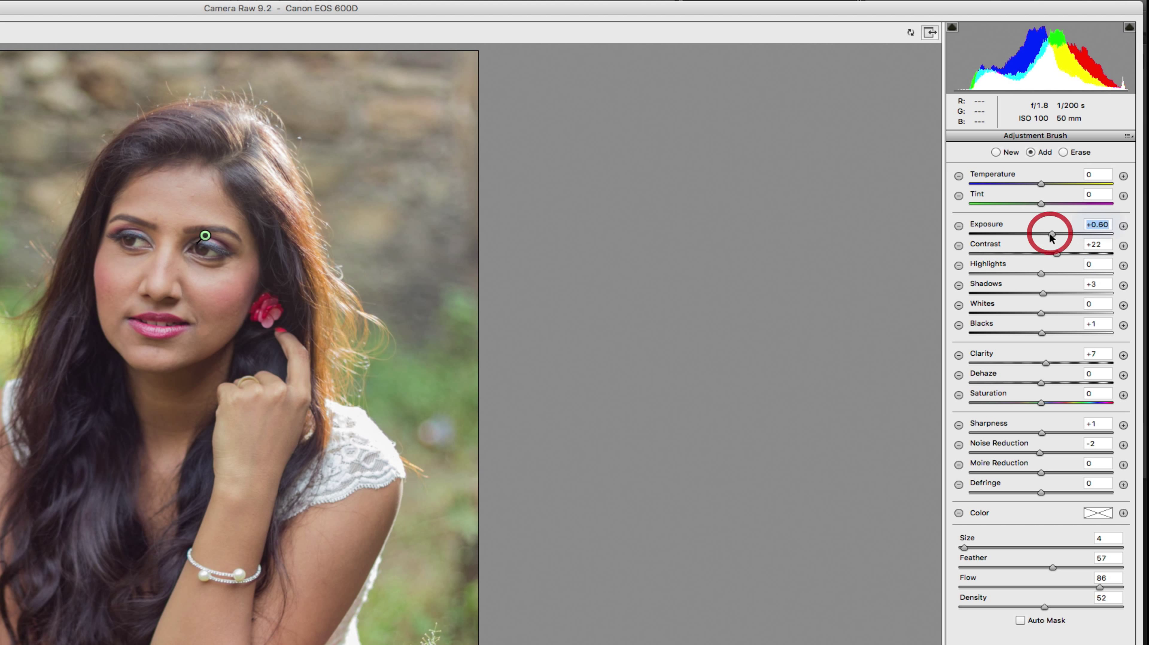
click(1051, 293)
mouse_move(1051, 293)
mouse_down()
mouse_move(1091, 298)
mouse_move(1053, 297)
mouse_up()
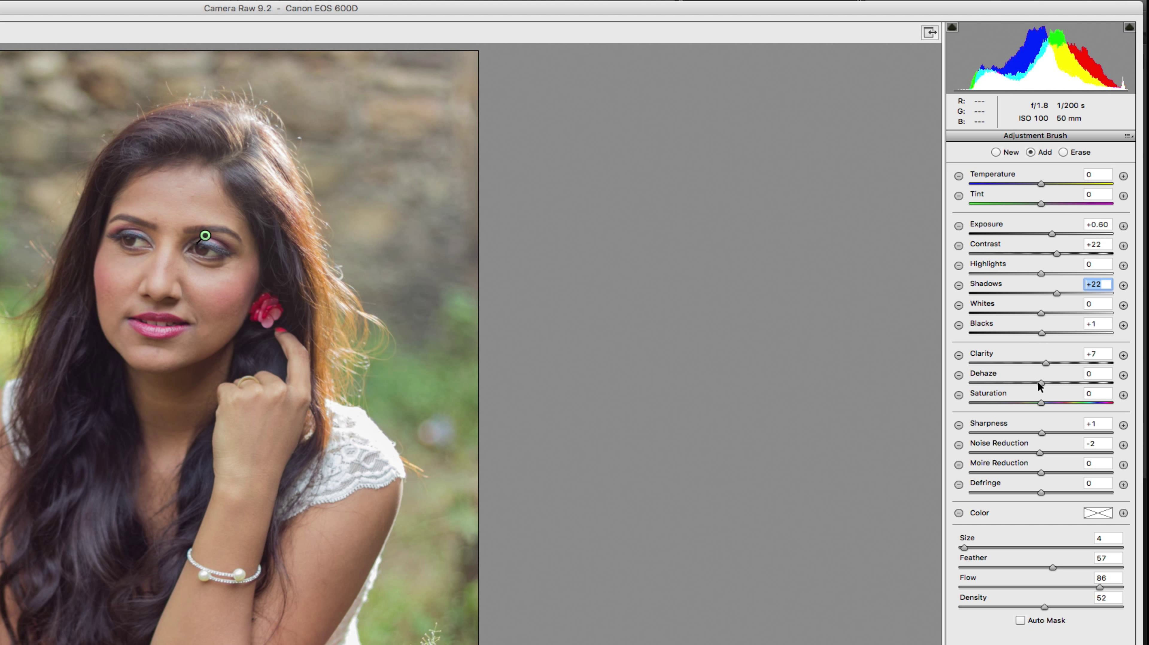
drag(1040, 383, 1048, 384)
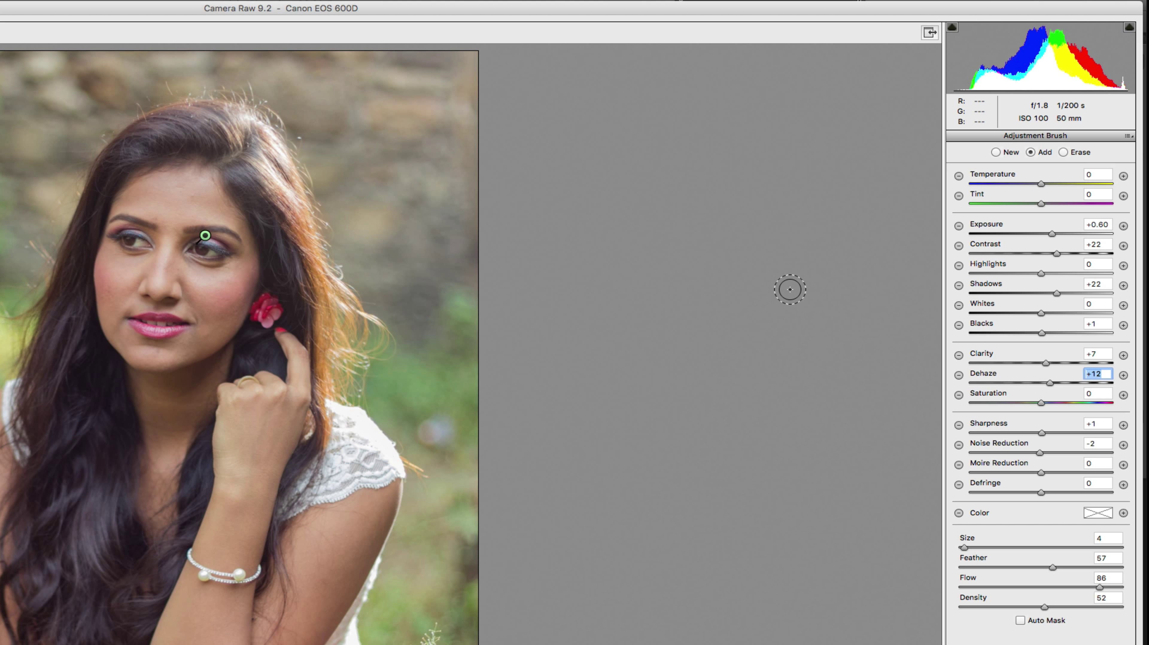
key(h)
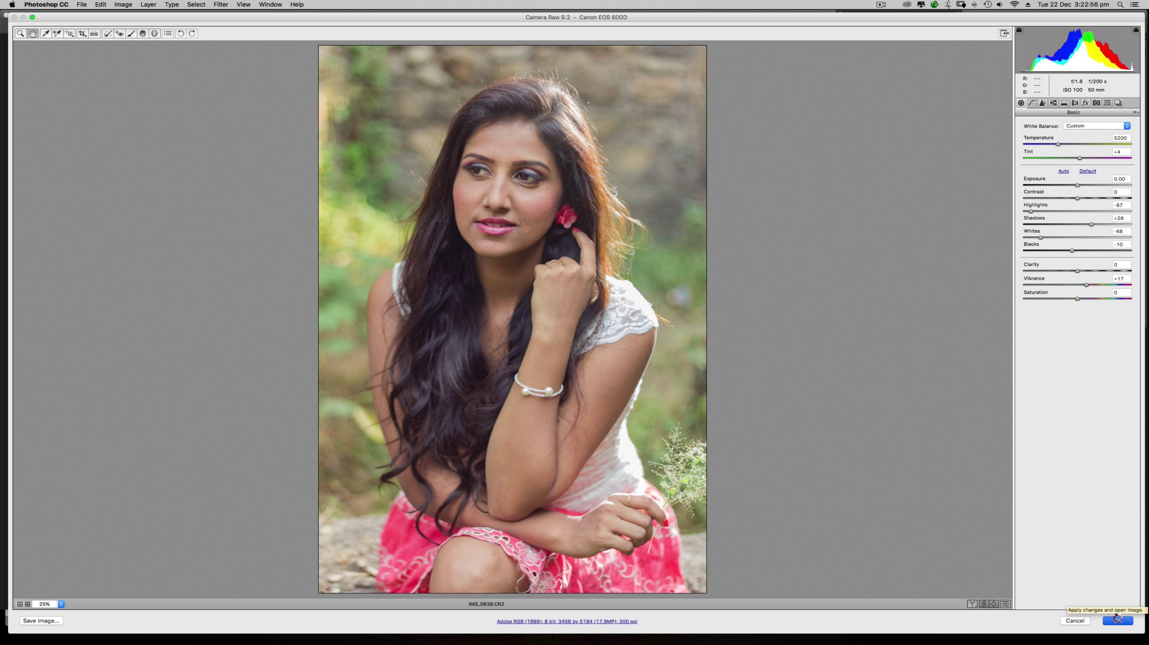
- Apply the Camera Raw adjustments and compare the photo with the IMG_0838 copy layer hidden and shown
click(1114, 622)
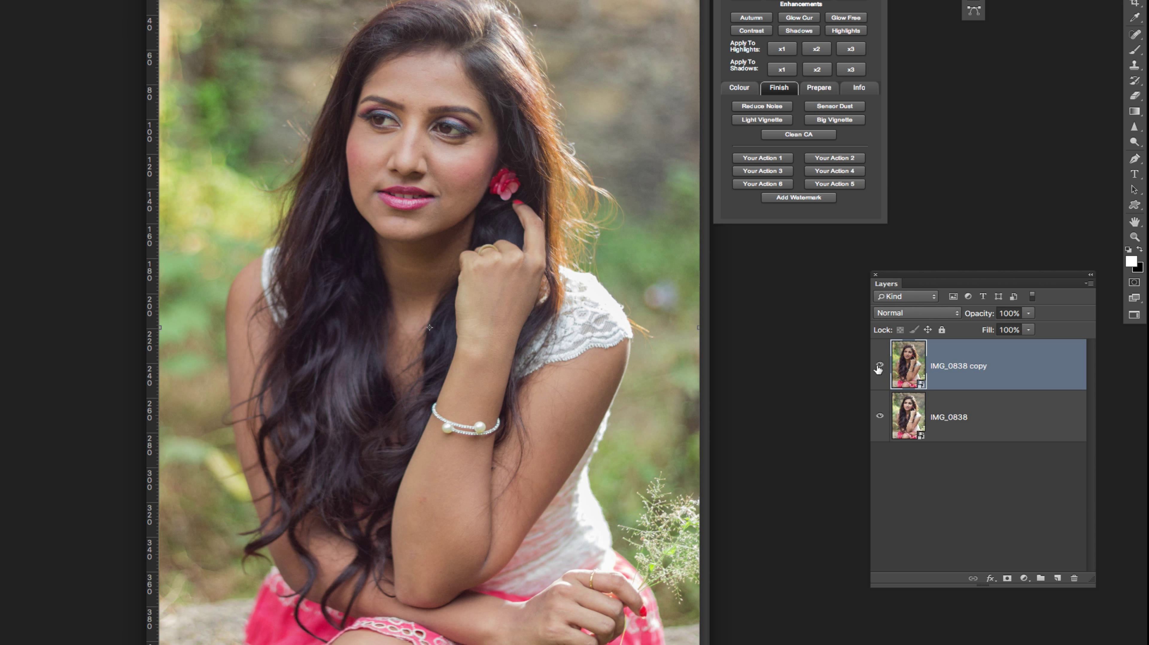
click(880, 365)
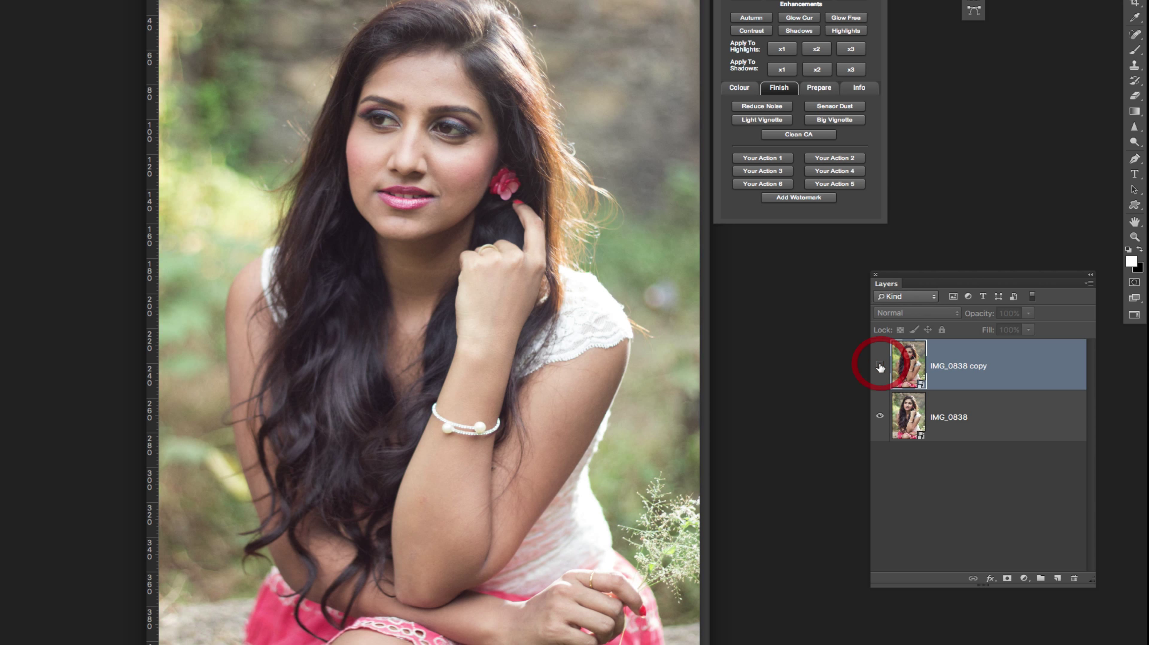
click(880, 366)
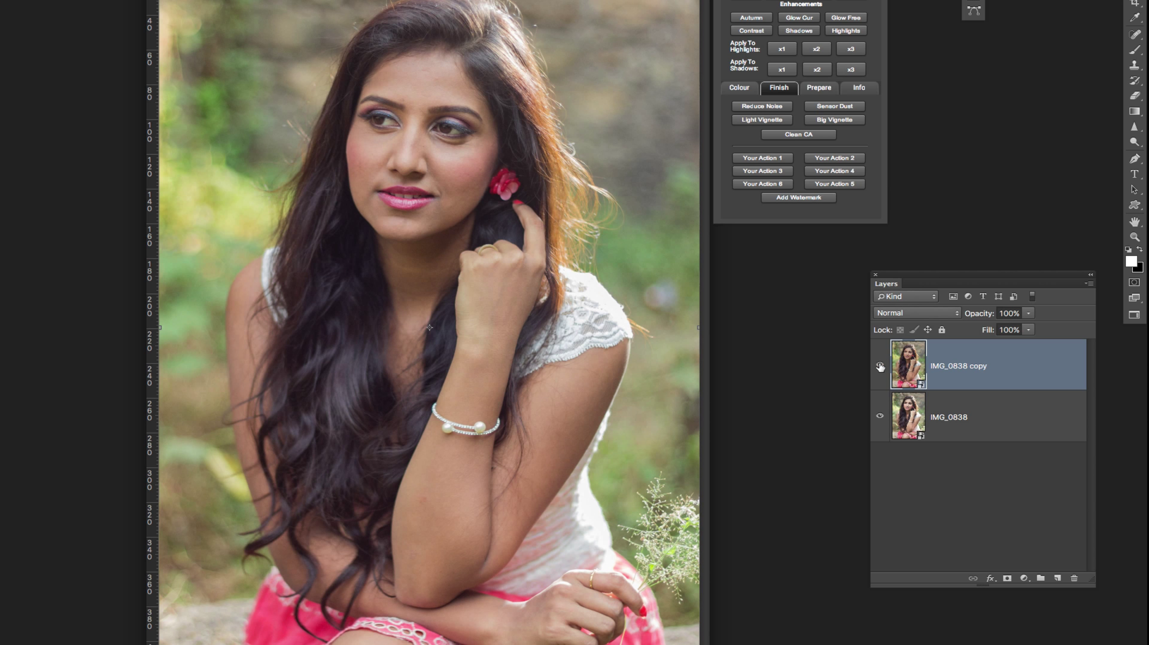
click(880, 367)
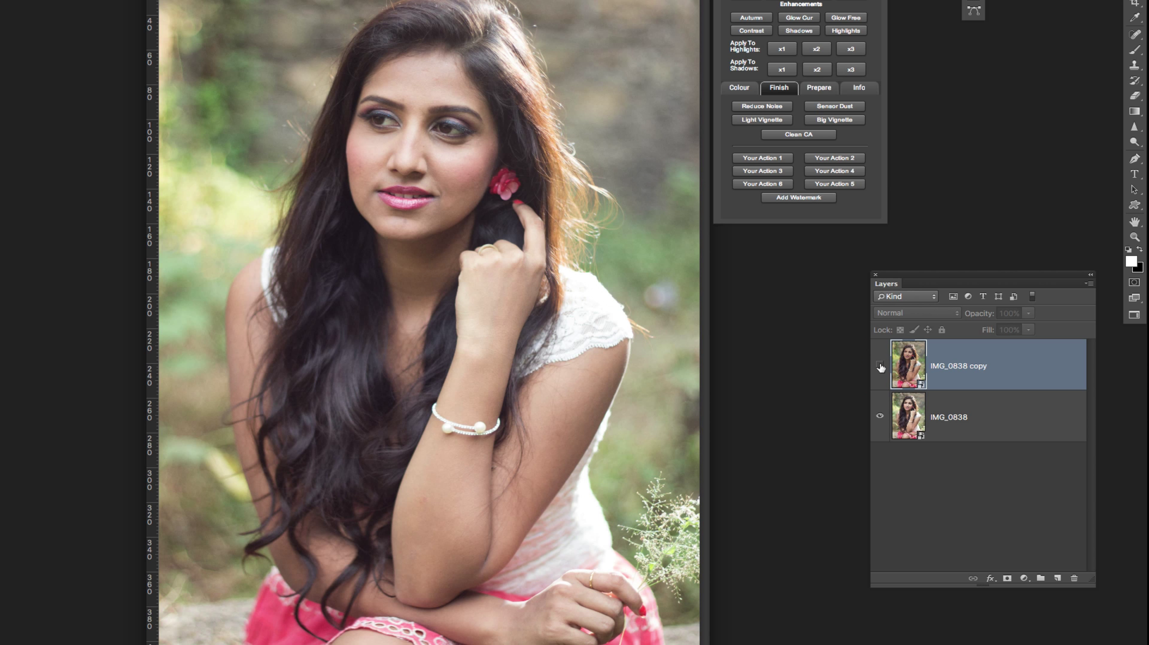
click(879, 367)
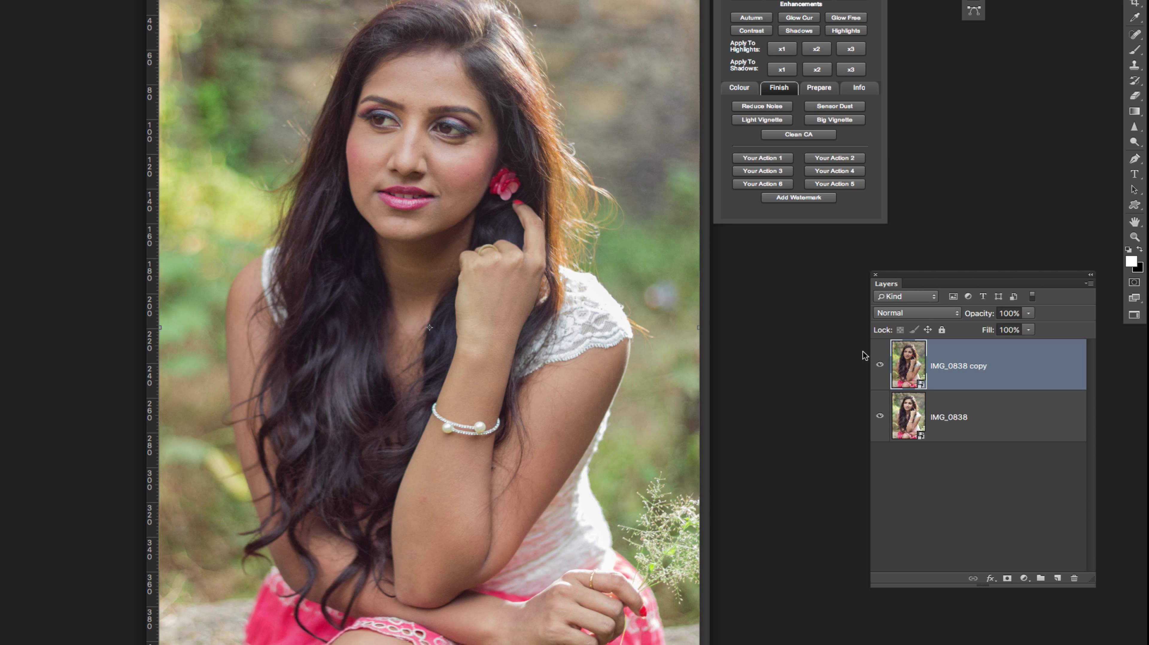
- Set the IMG_0838 copy layer's blend mode to Screen and add a black layer mask to it
key(b)
click(919, 314)
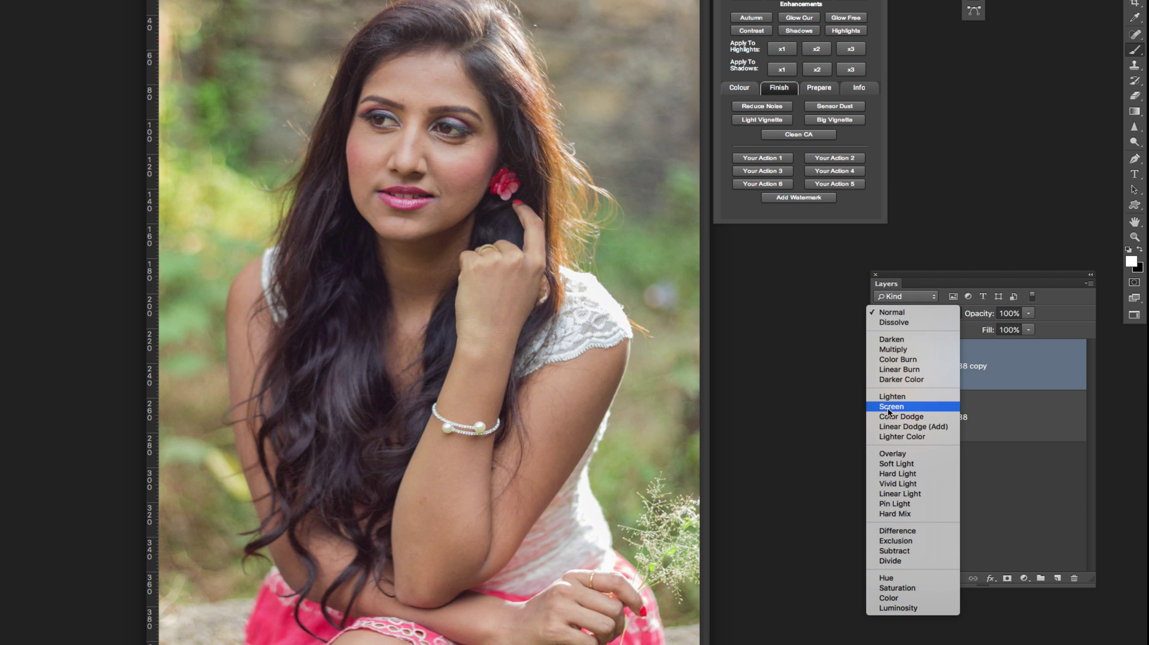
click(918, 373)
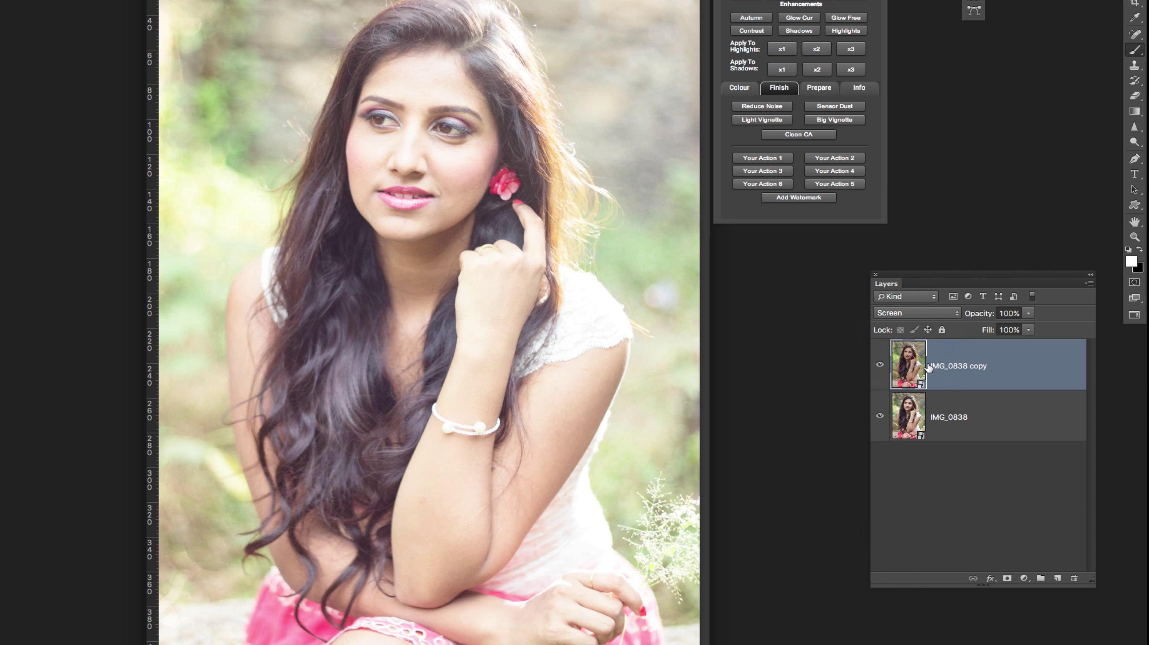
click(1007, 581)
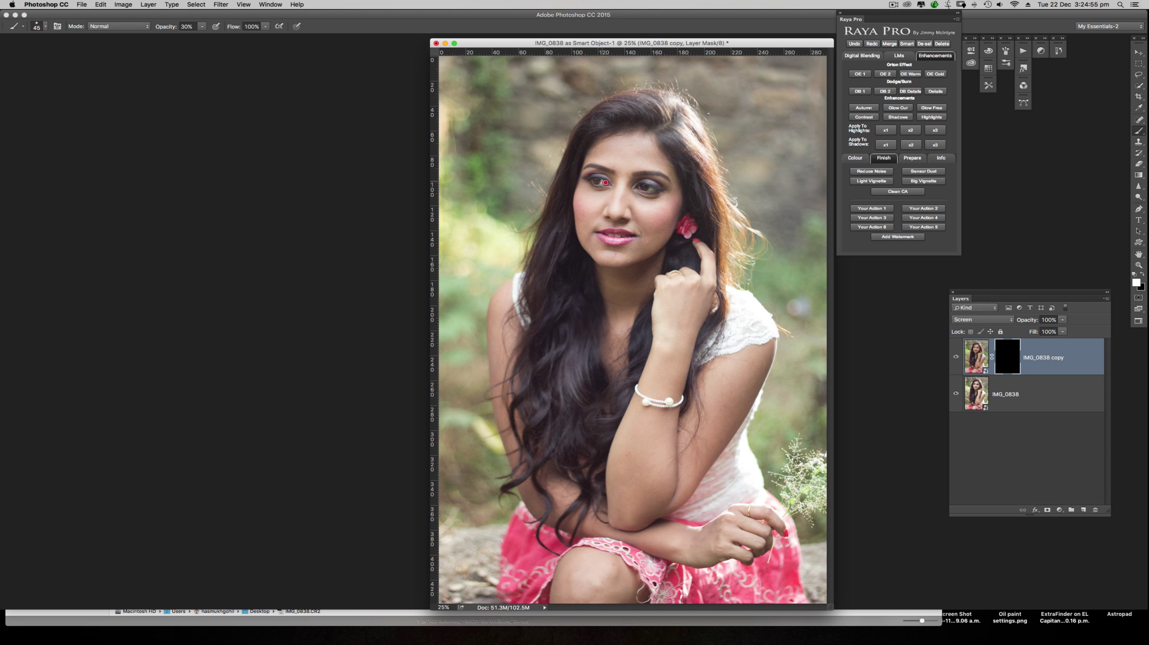
- Brush white over both eyes on the copy layer's mask at 30% opacity to brighten them
click(595, 181)
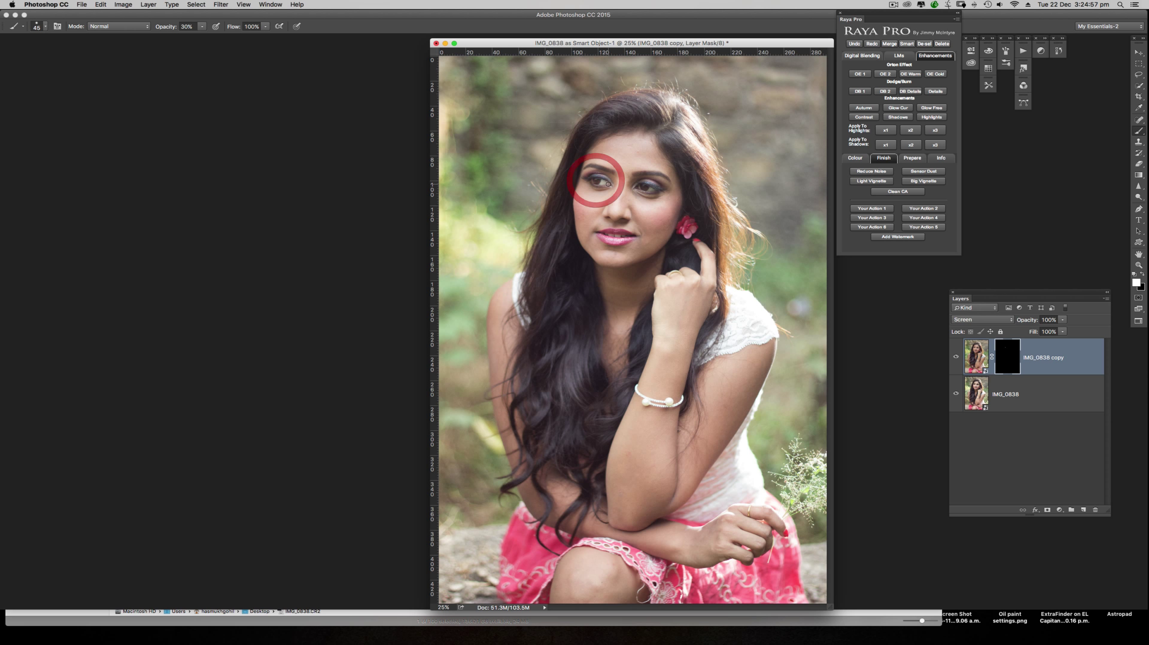
click(596, 181)
drag(639, 187, 653, 189)
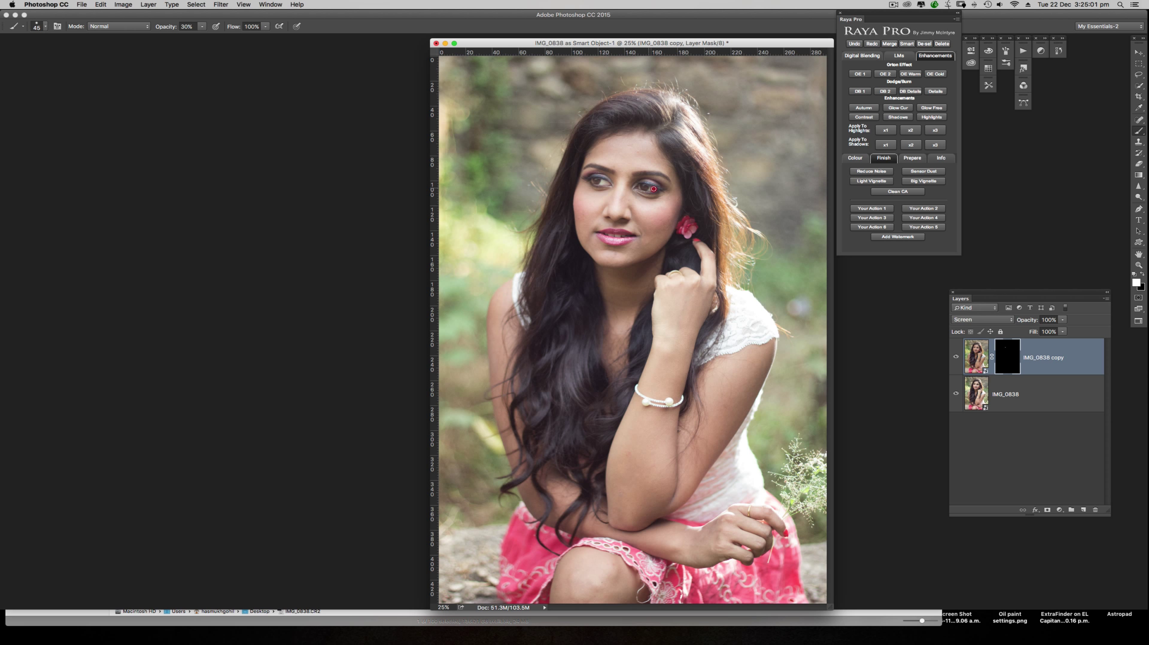
click(637, 188)
drag(653, 189, 656, 186)
- Brighten both eyes further on the mask with small white-to-transparent radial gradients at 24% opacity
key(g)
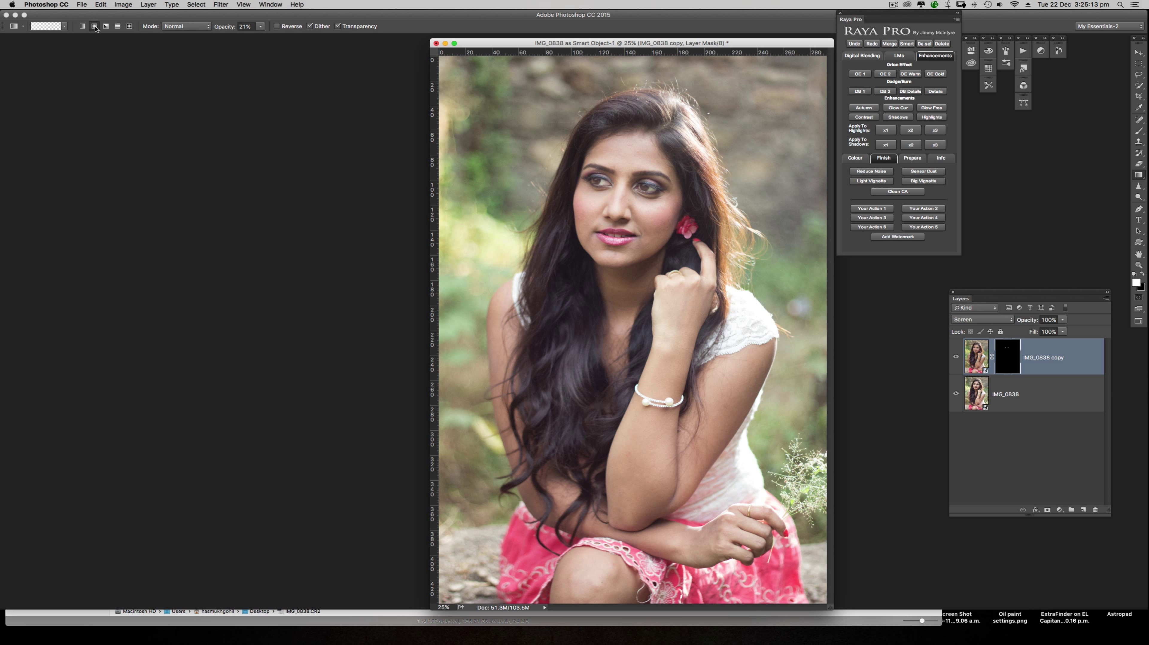
click(65, 27)
click(38, 44)
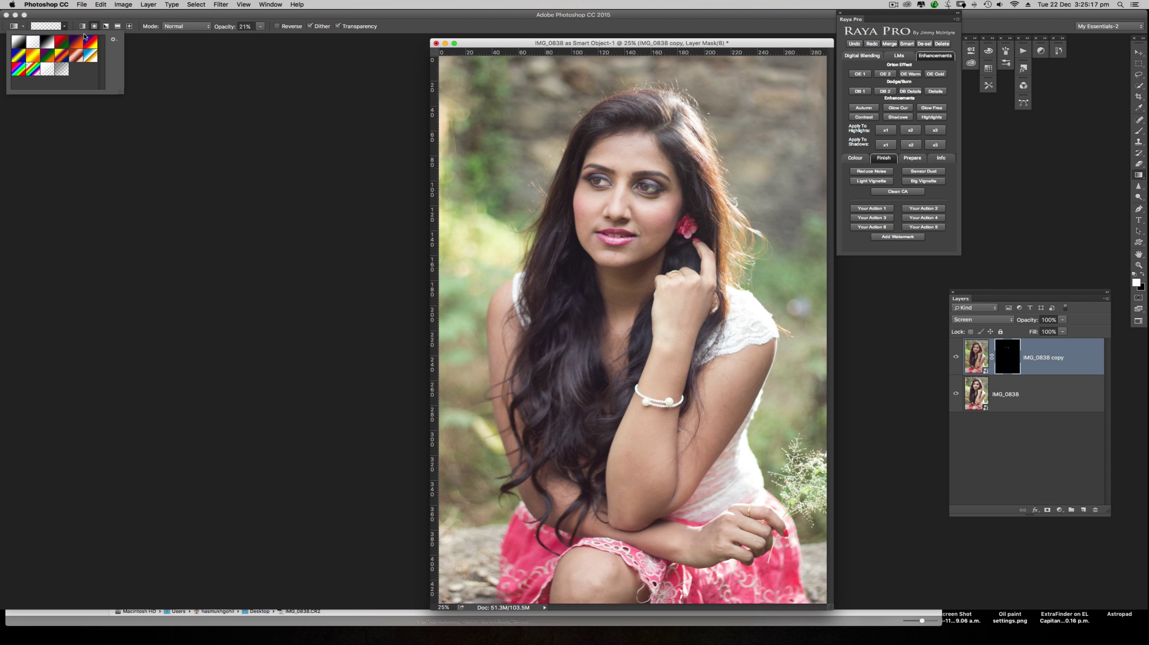
click(220, 30)
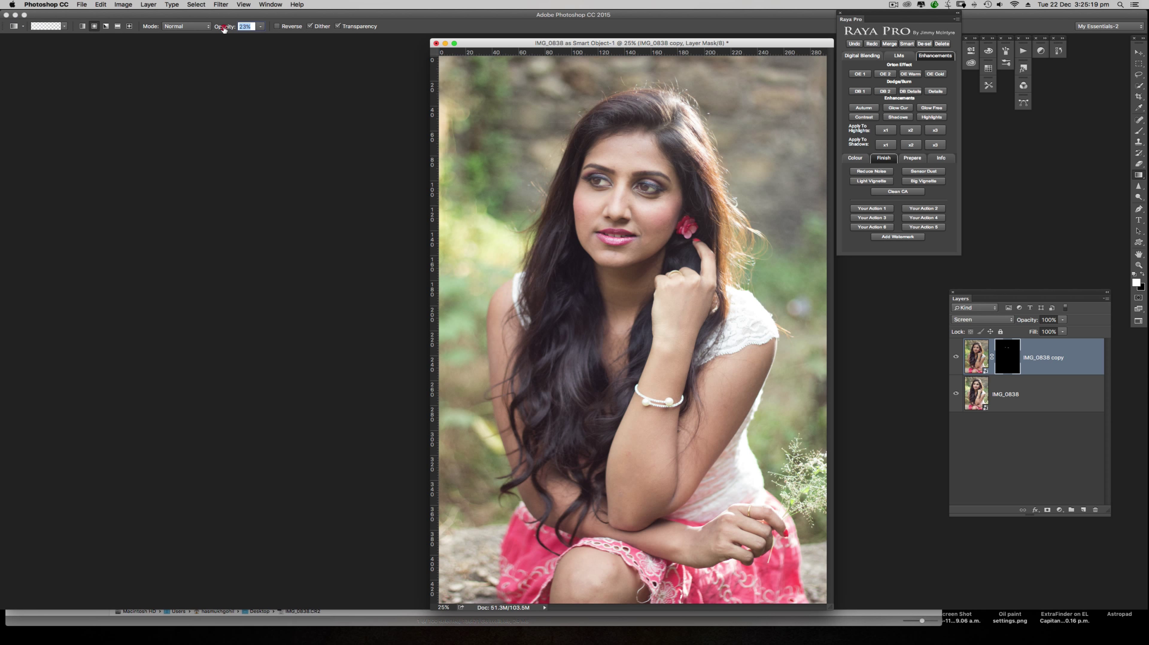
drag(221, 29, 224, 29)
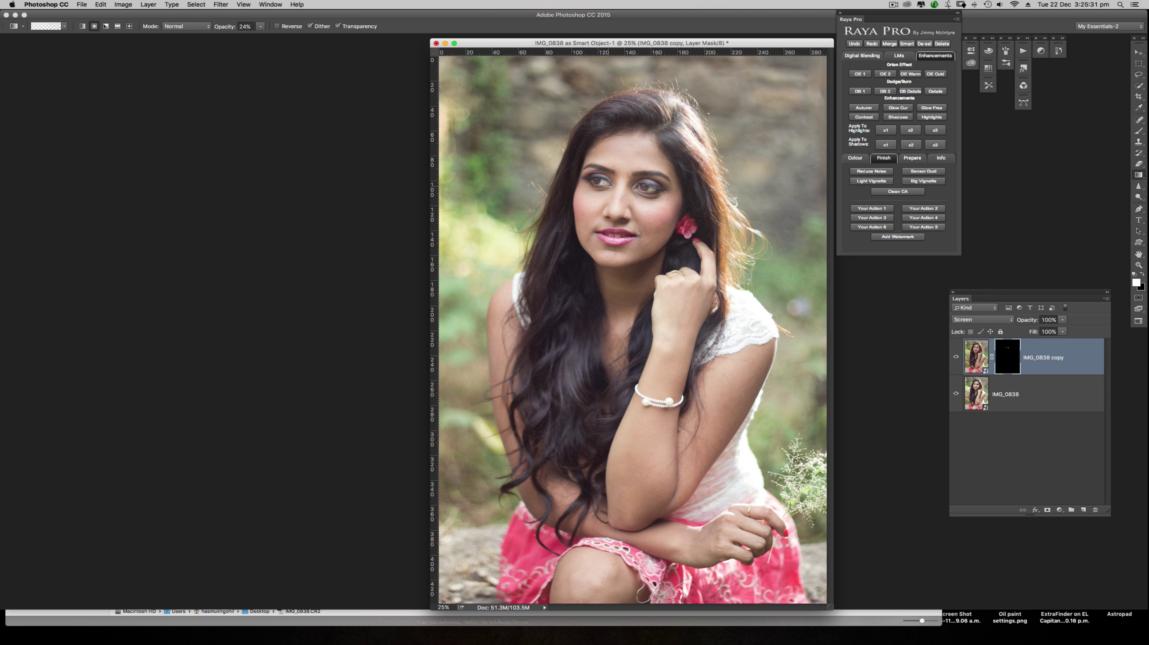
click(596, 183)
click(595, 182)
click(663, 189)
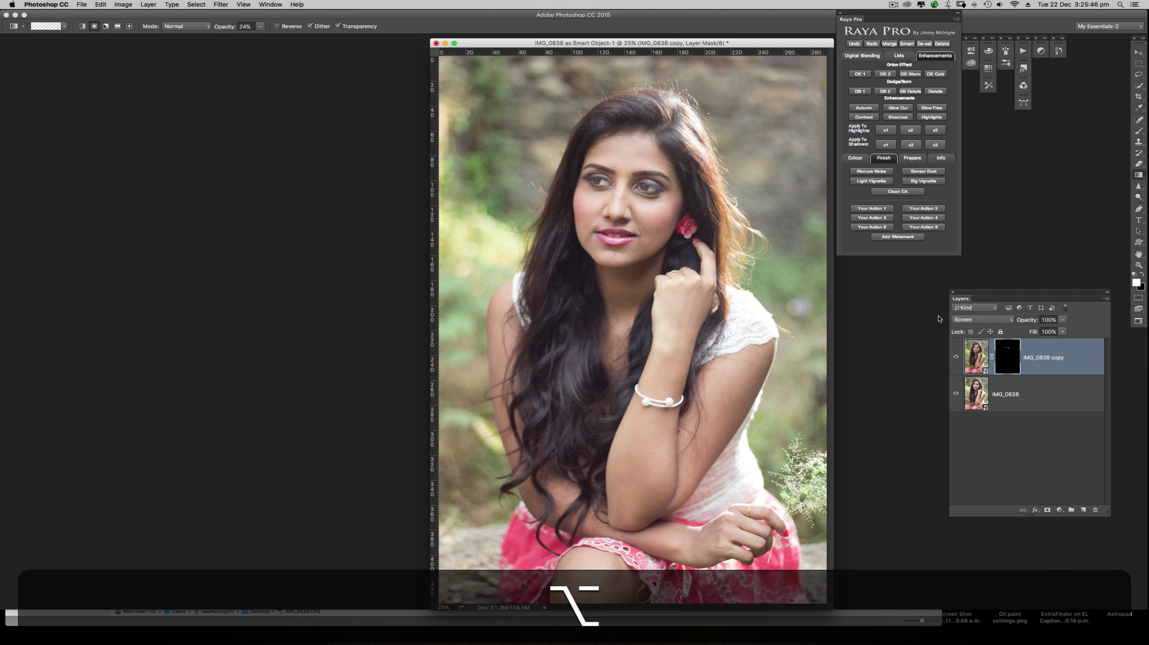
- Stamp all visible layers into a new layer and add a Curves adjustment masked by the image's luminosity
click(978, 357)
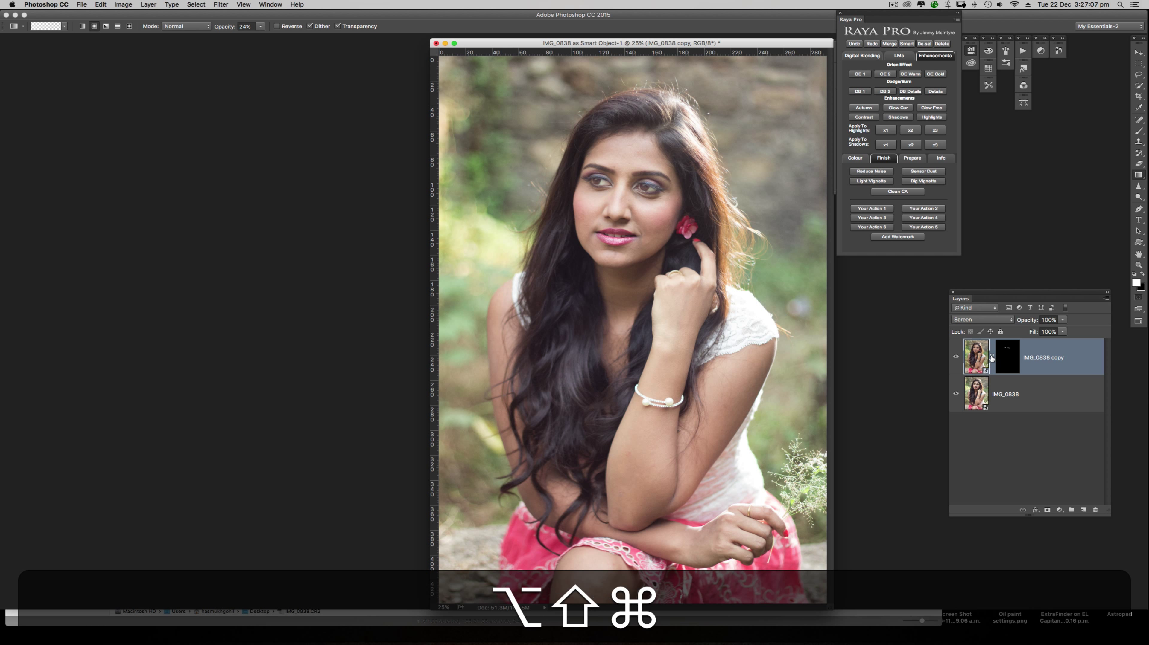
key(alt+shift+super+e)
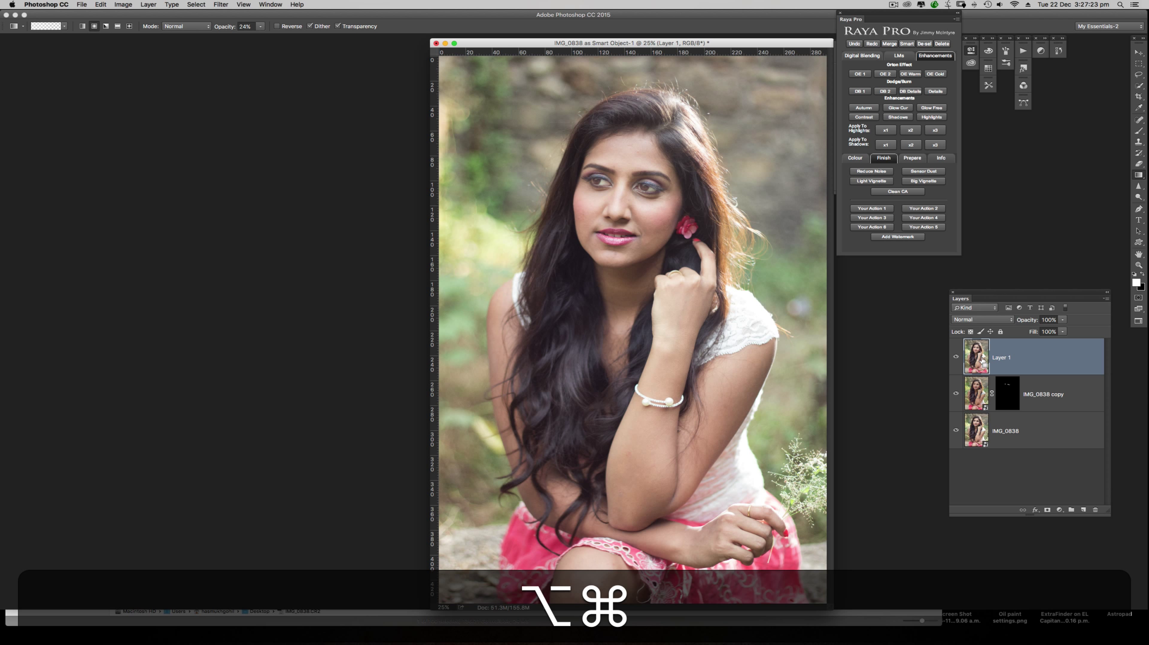
key(alt+super+2)
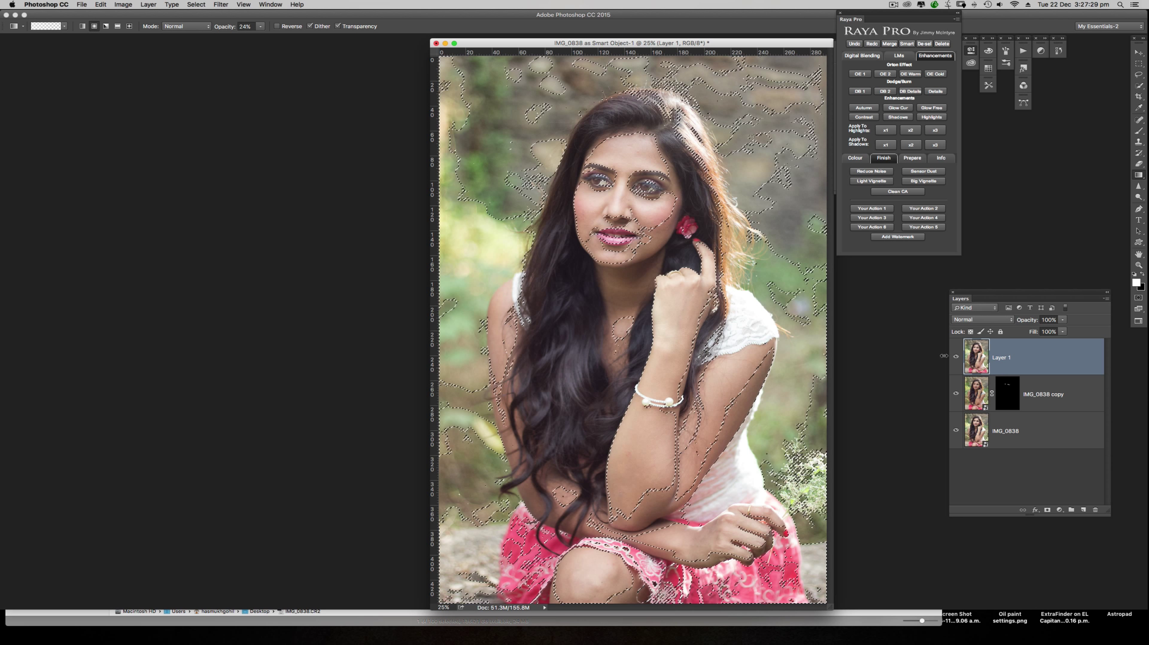
click(1059, 510)
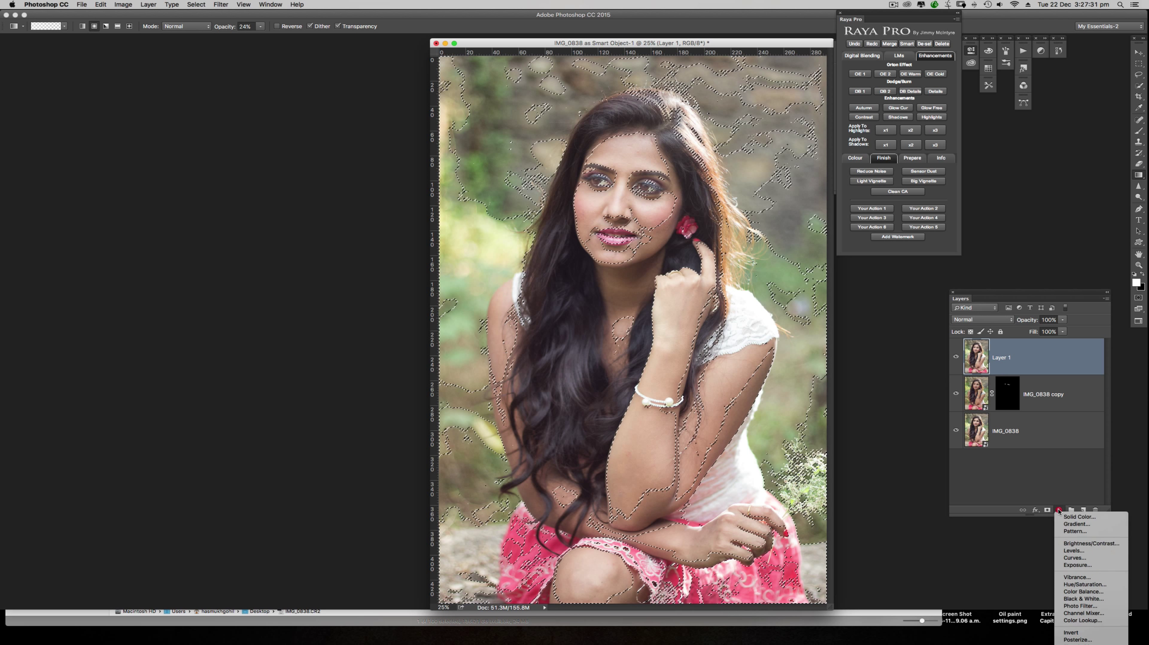
click(1071, 559)
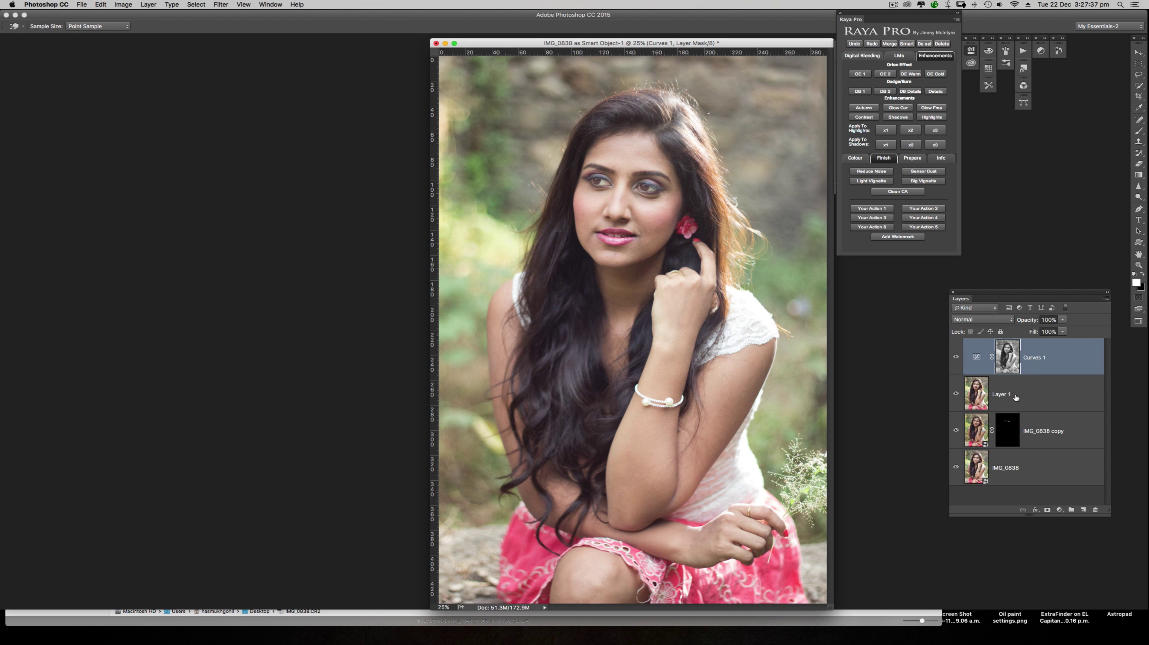
- Show the Curves 1 settings clear of the Raya Pro panel and darken the shadows with several curve points
click(977, 357)
drag(916, 18, 893, 311)
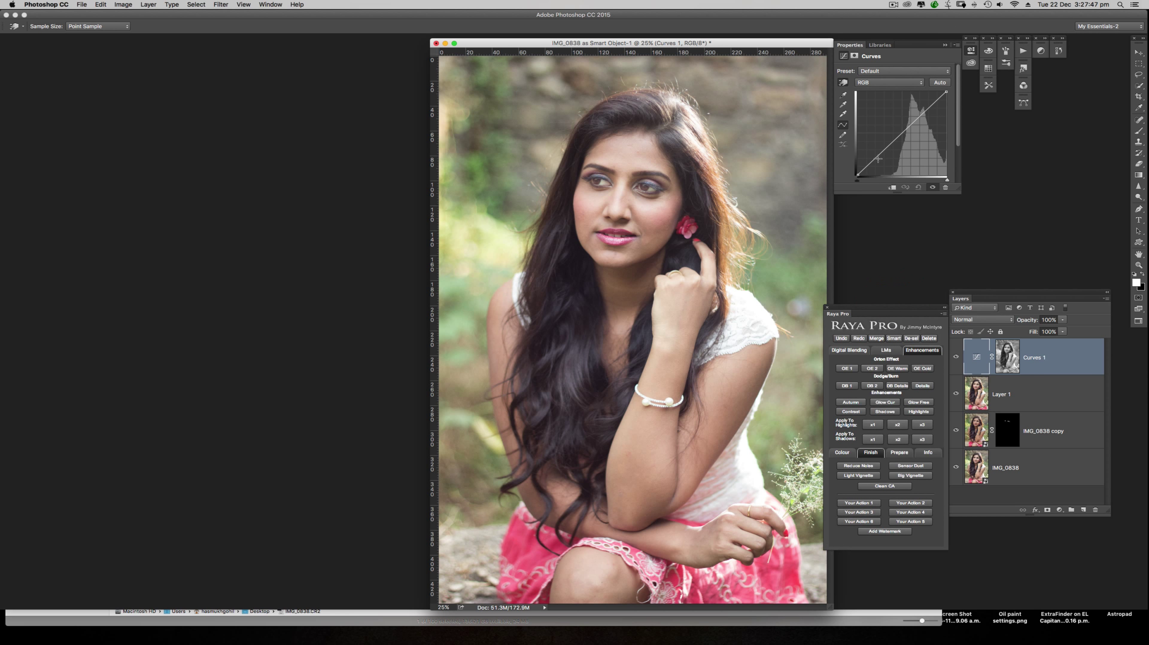
drag(878, 156, 879, 163)
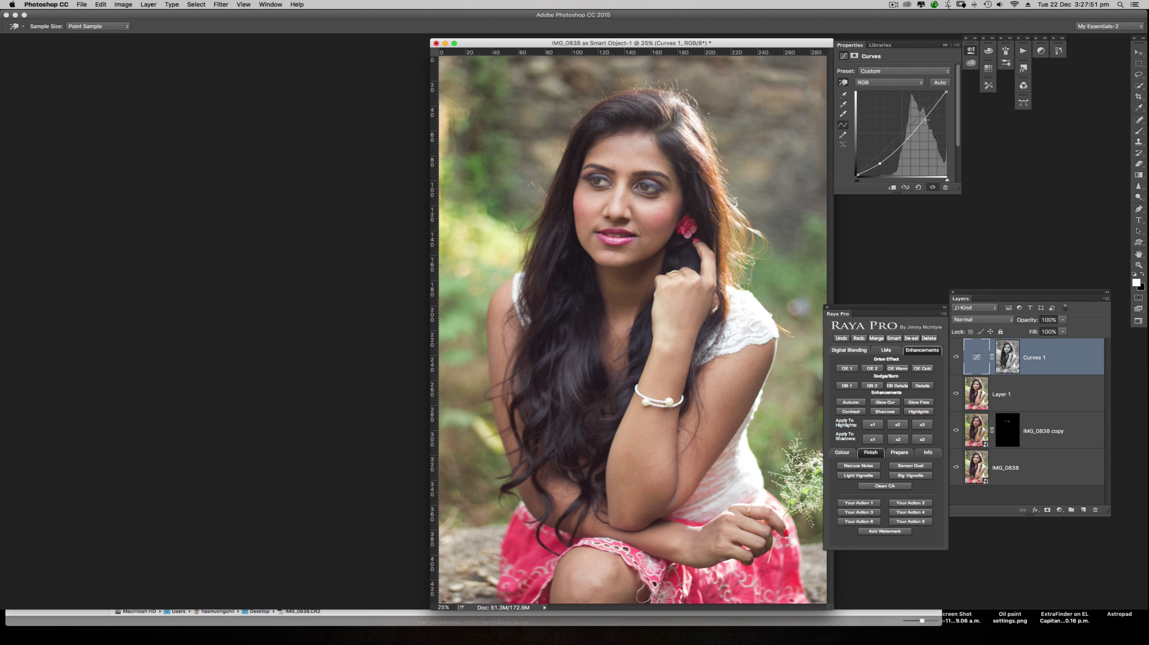
drag(924, 119, 924, 119)
mouse_move(881, 164)
mouse_down()
mouse_move(859, 176)
mouse_move(872, 181)
mouse_up()
drag(893, 144, 891, 149)
click(882, 160)
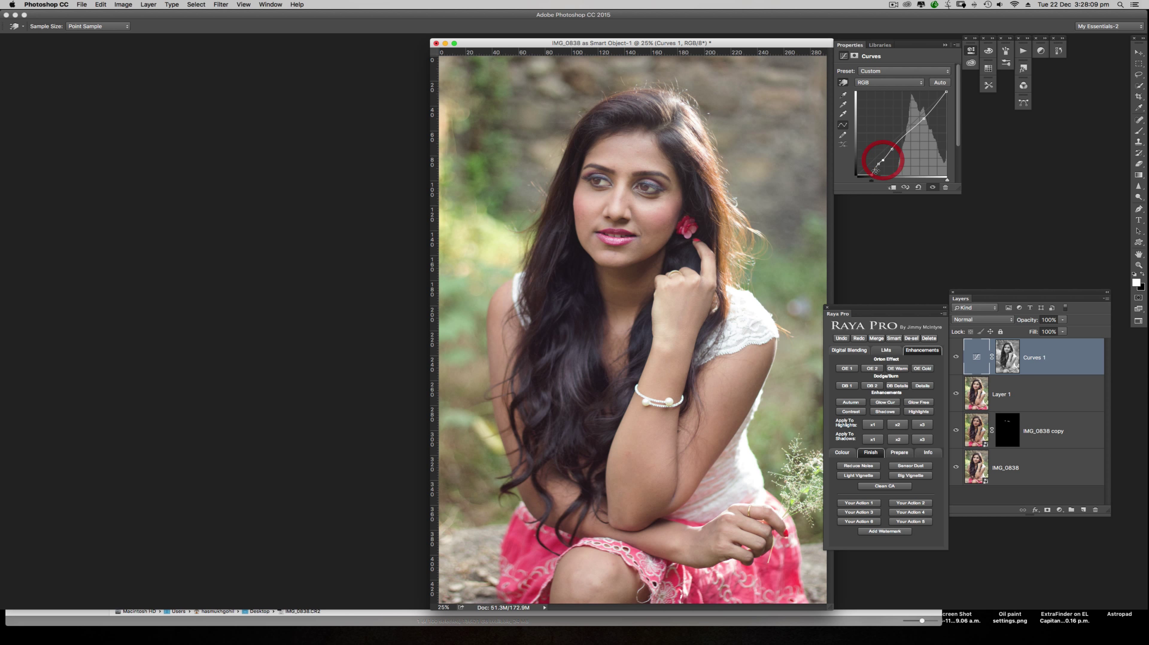
- Rework the curve with the black point moved inward plus one midtone and one shadow point, and compare with the adjustment off
drag(883, 161, 923, 199)
drag(891, 149, 934, 200)
mouse_move(878, 164)
mouse_down()
mouse_move(920, 199)
mouse_move(877, 183)
mouse_up()
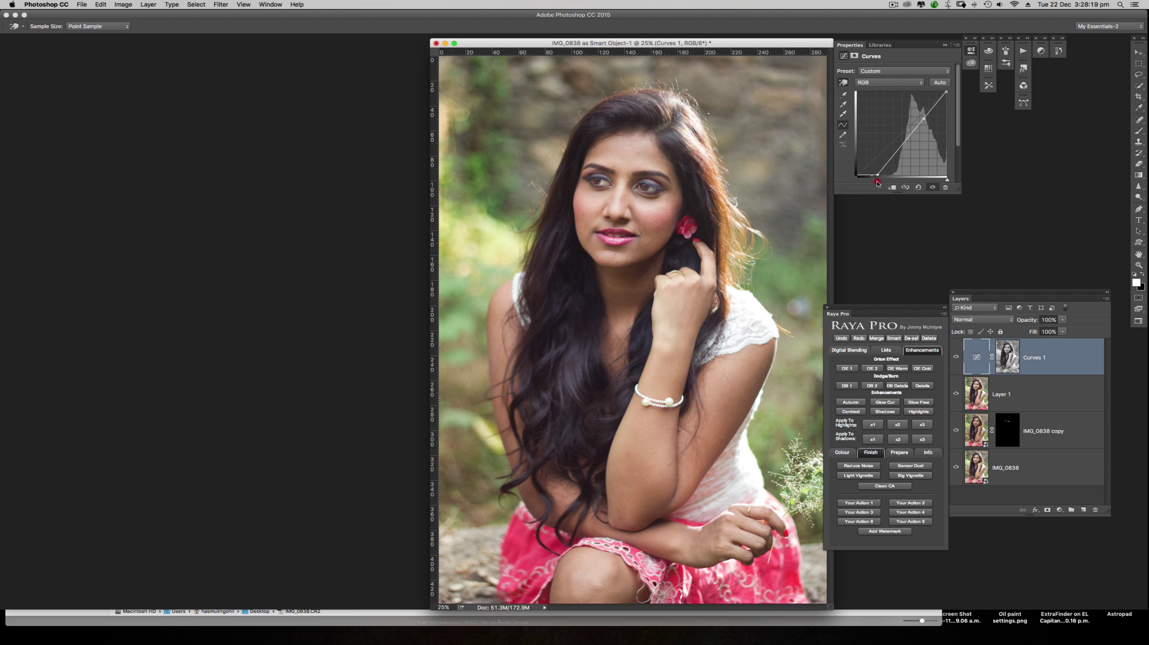
click(913, 130)
click(890, 159)
drag(890, 160, 889, 161)
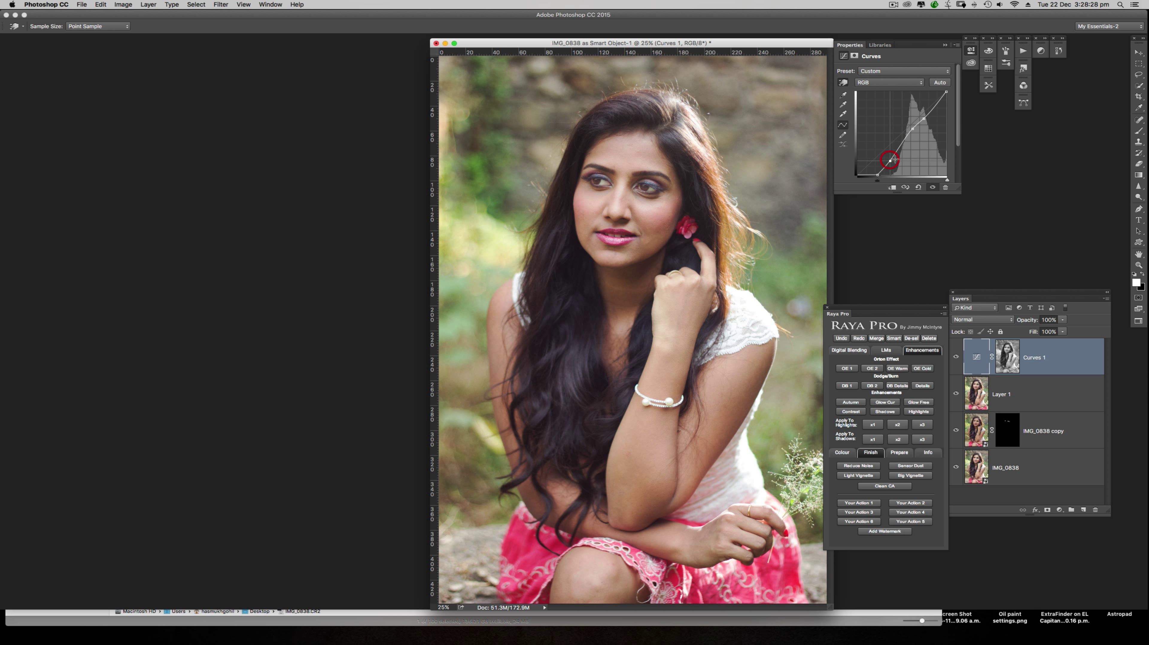
click(932, 187)
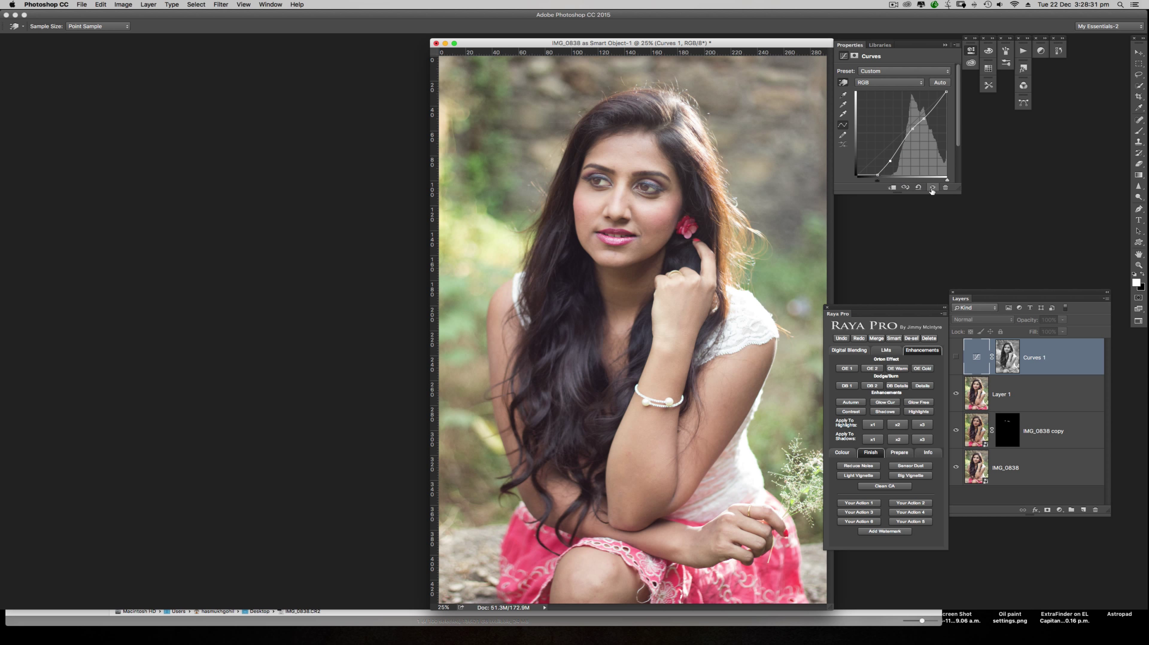
click(932, 188)
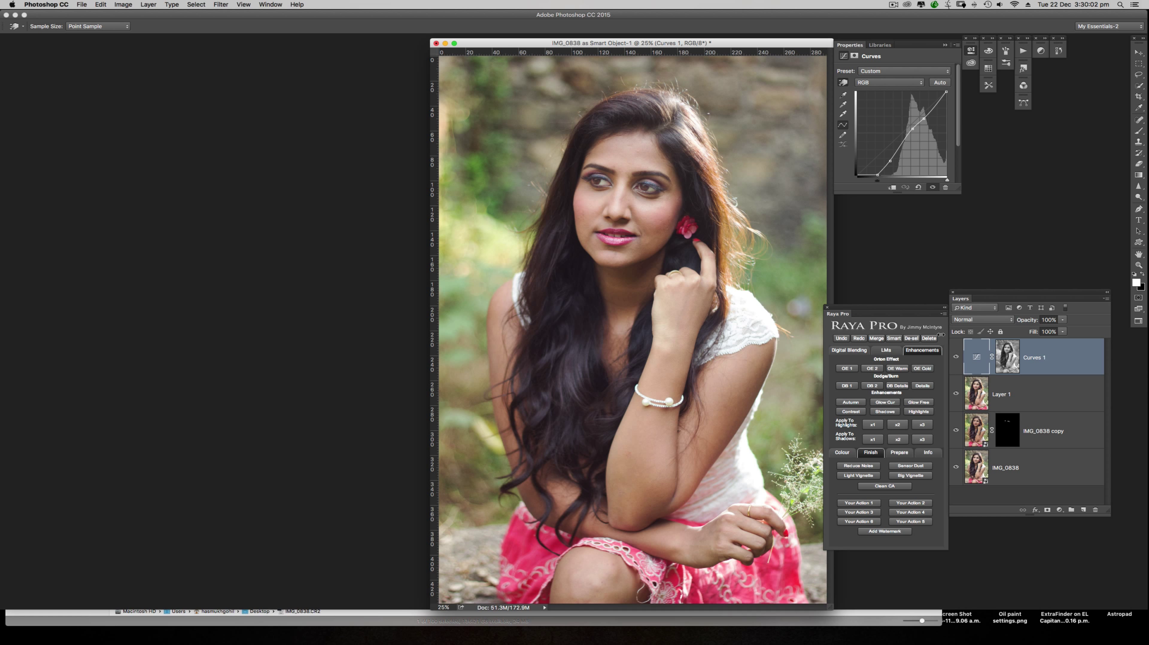
- Duplicate the image as IMG_0838 as Smart Object-1 copy, with merged layers only
click(123, 4)
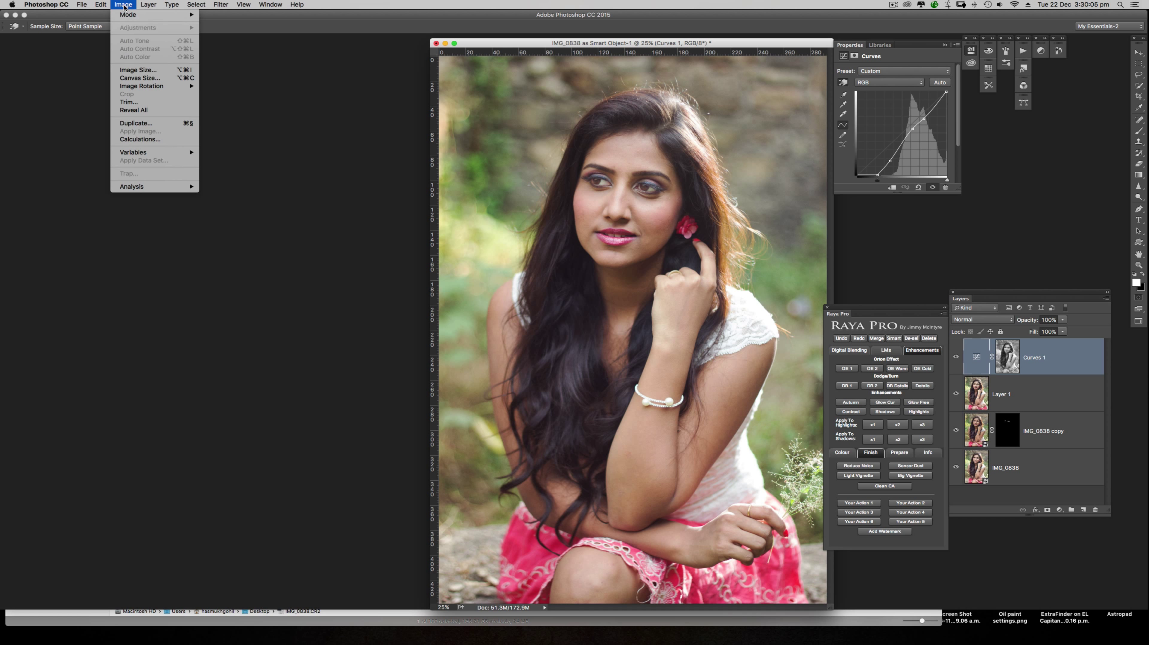
click(132, 123)
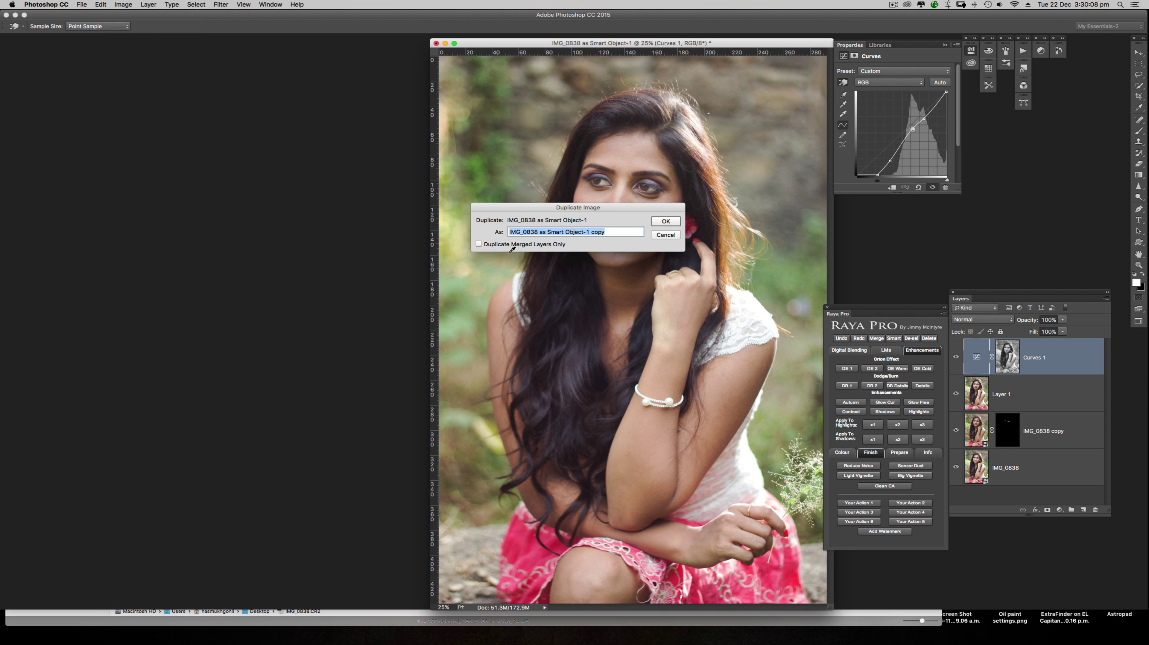
click(478, 244)
click(665, 221)
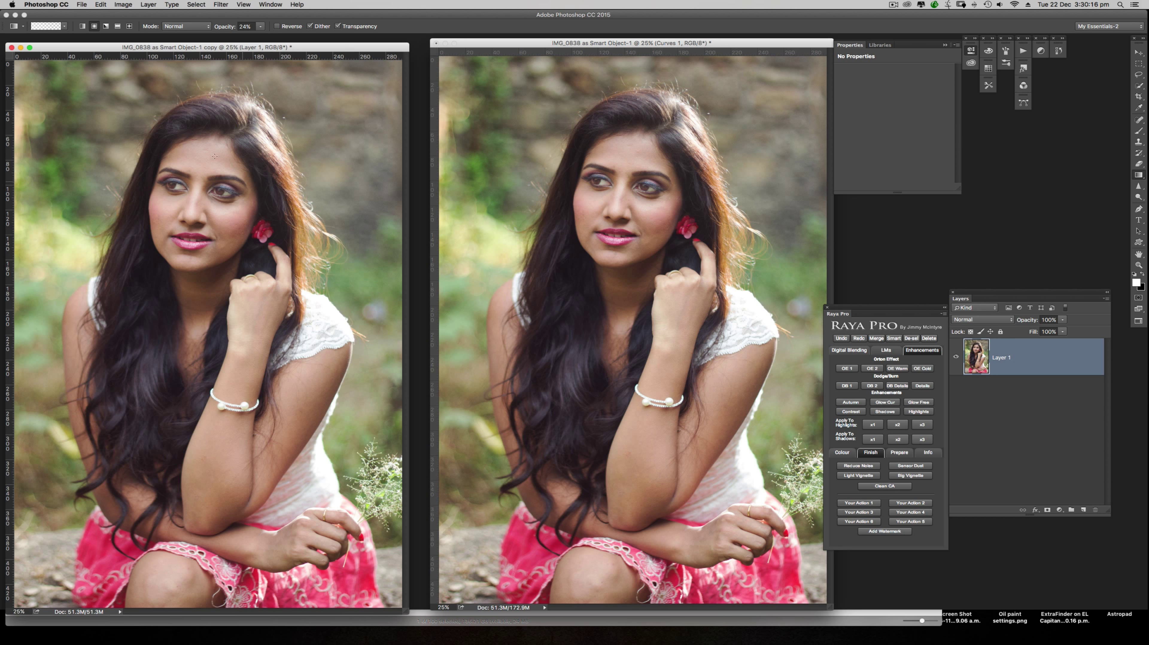
- Convert the duplicated image to 16 Bits/Channel
click(125, 5)
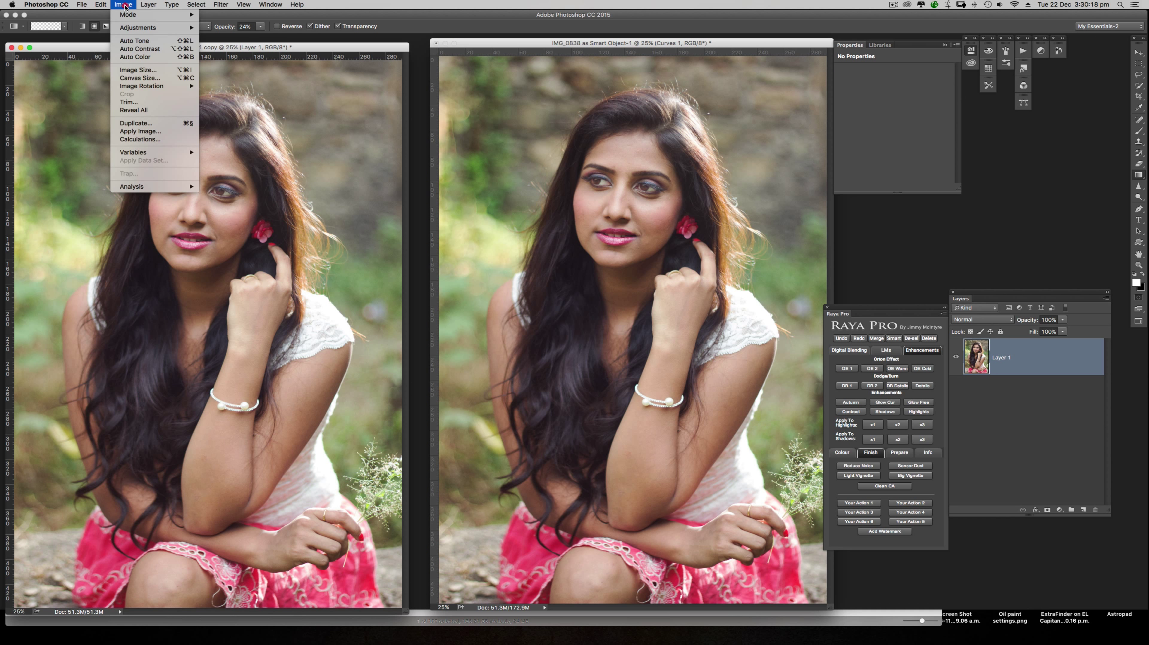
mouse_move(128, 16)
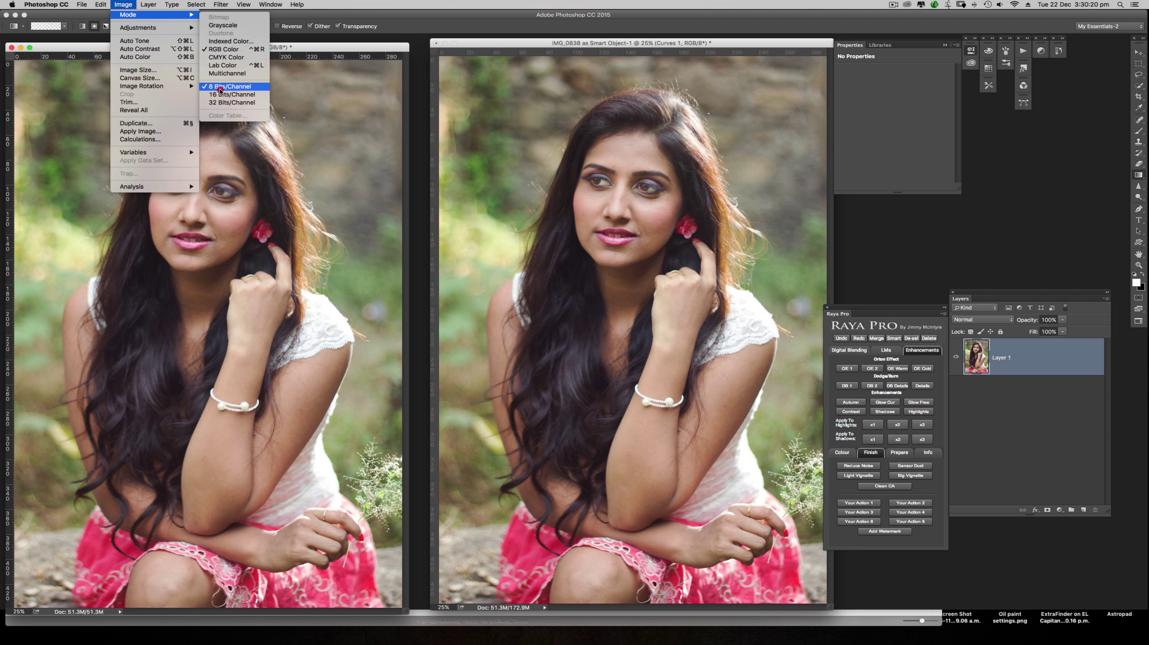
click(224, 98)
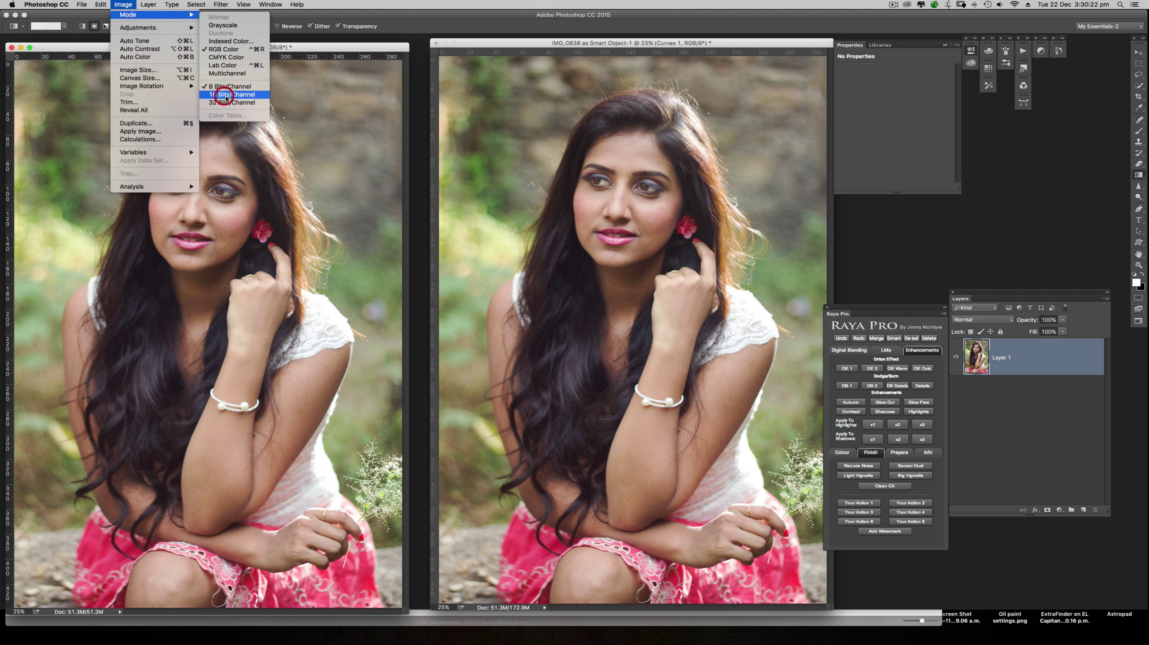
- Convert the duplicated 16-bit image to Lab Color mode
click(123, 4)
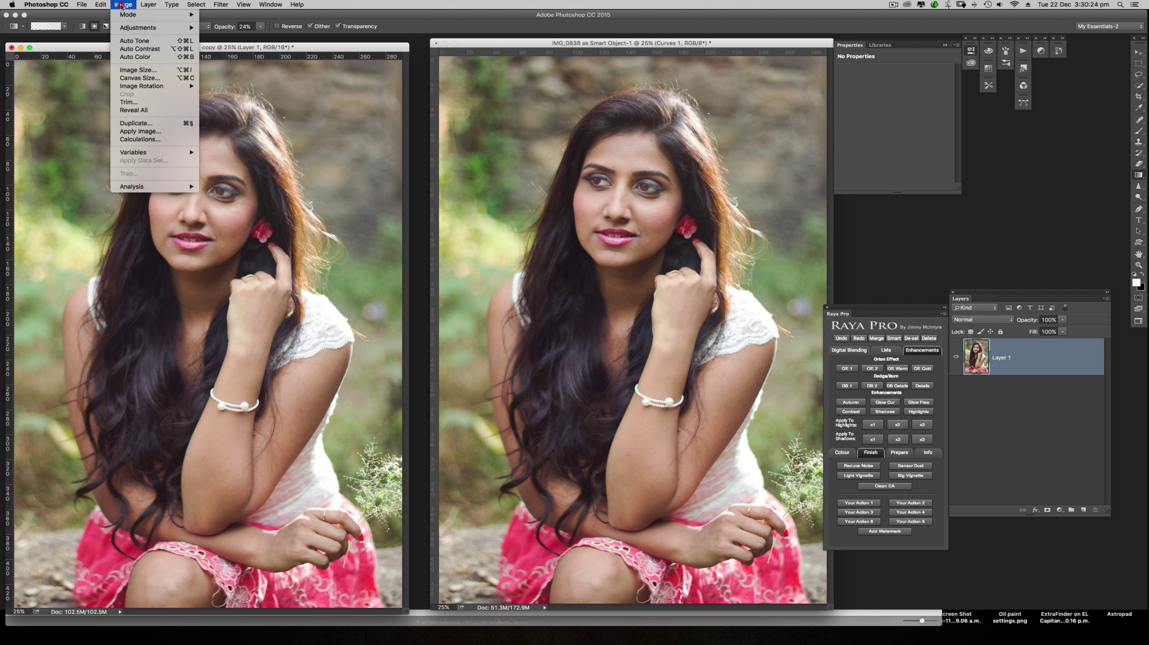
mouse_move(128, 16)
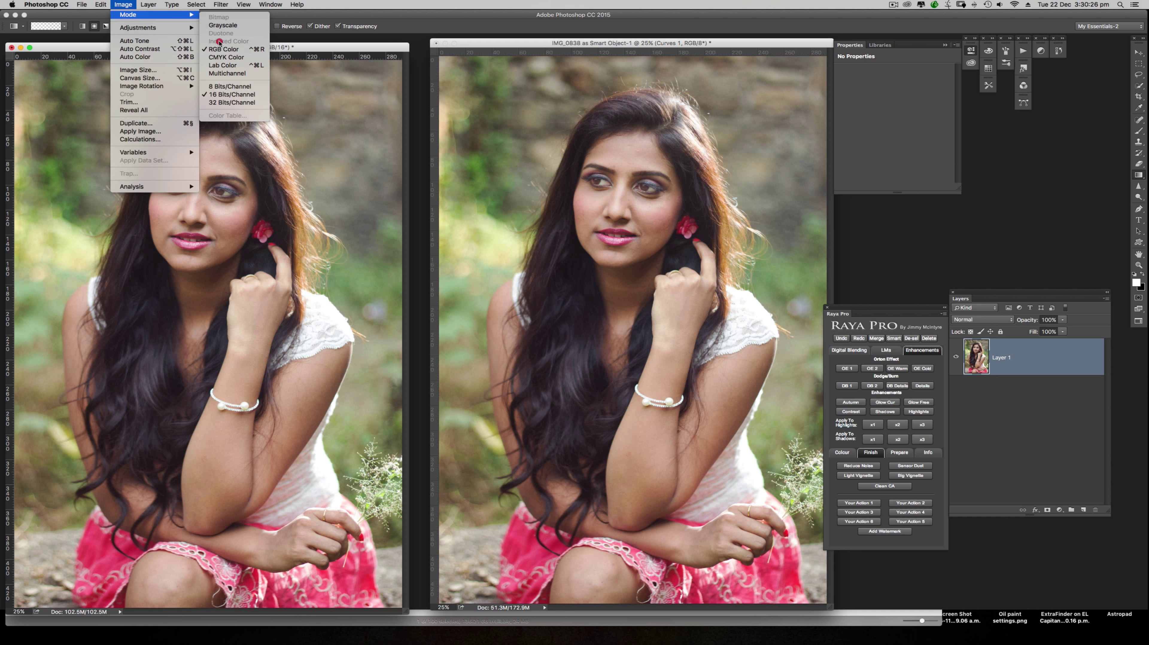
click(217, 67)
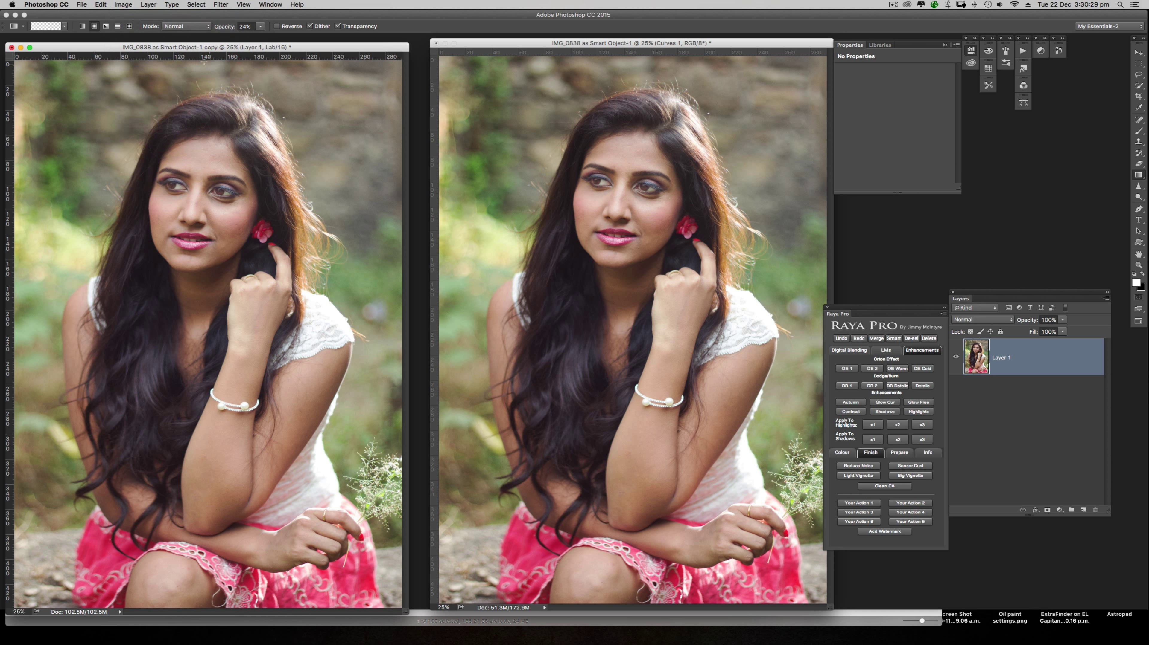
- Apply the merged Lab image onto the duplicate with Apply Image, using Multiply blending at 25% opacity
click(122, 6)
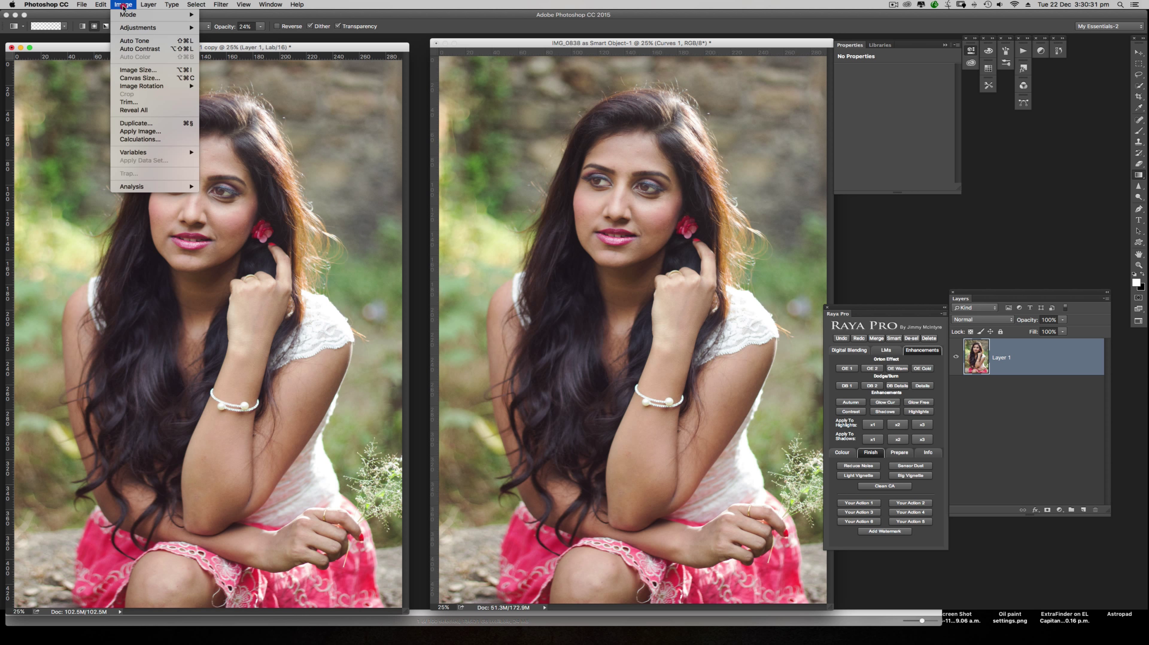
click(134, 132)
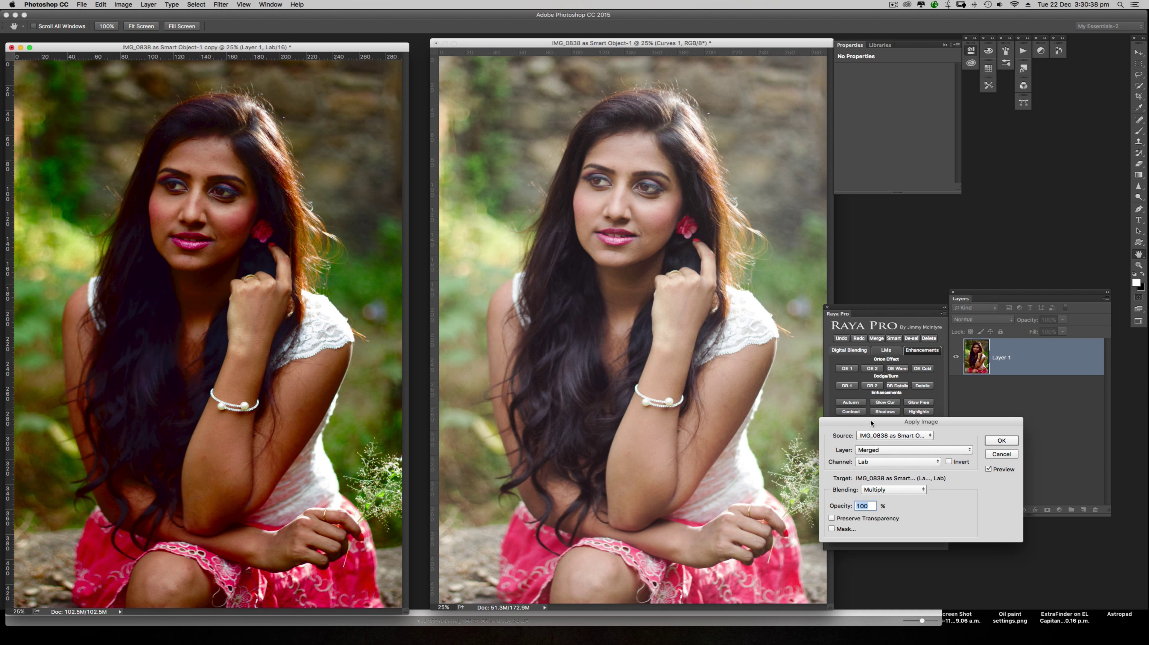
drag(869, 424, 280, 346)
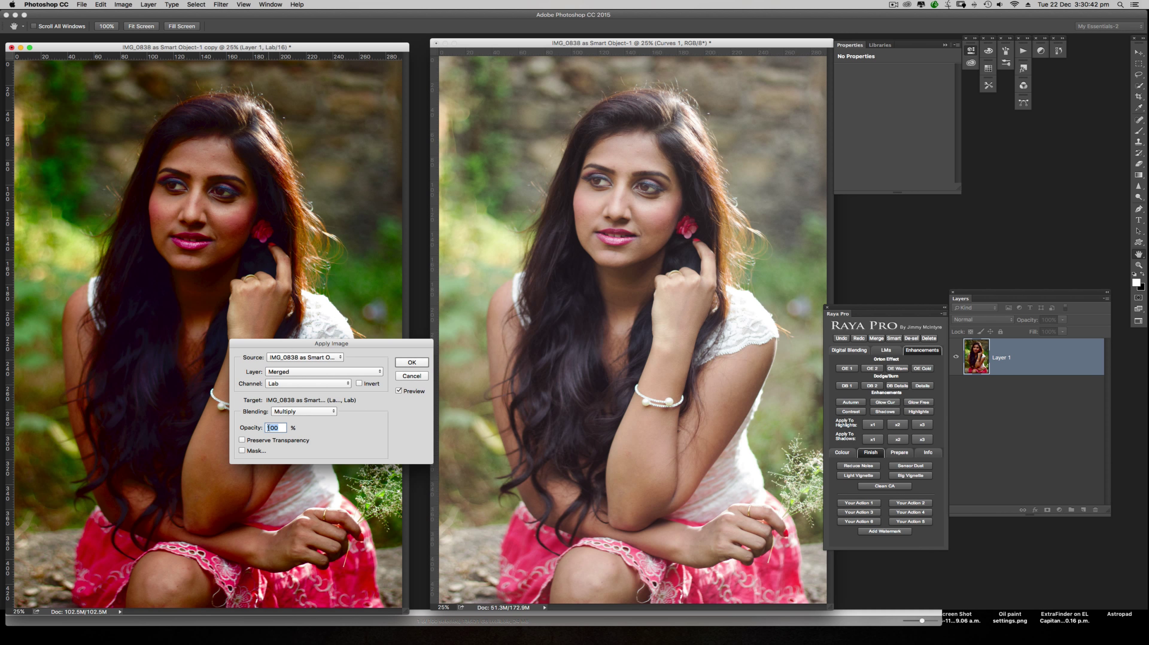
text(25)
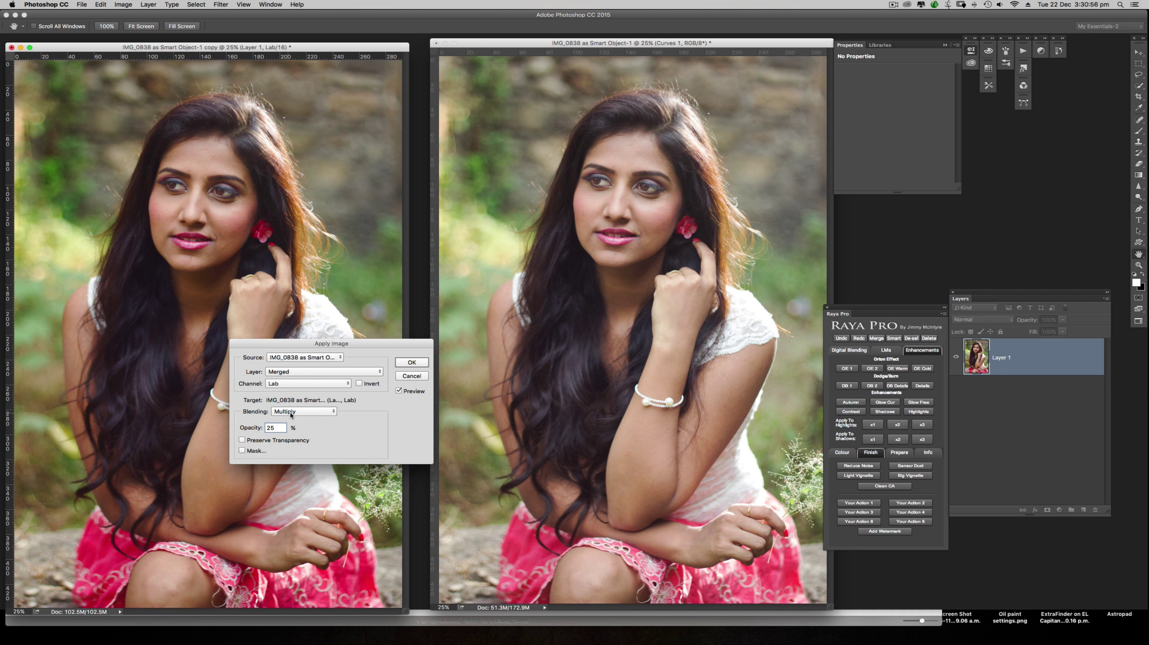
click(411, 362)
key(g)
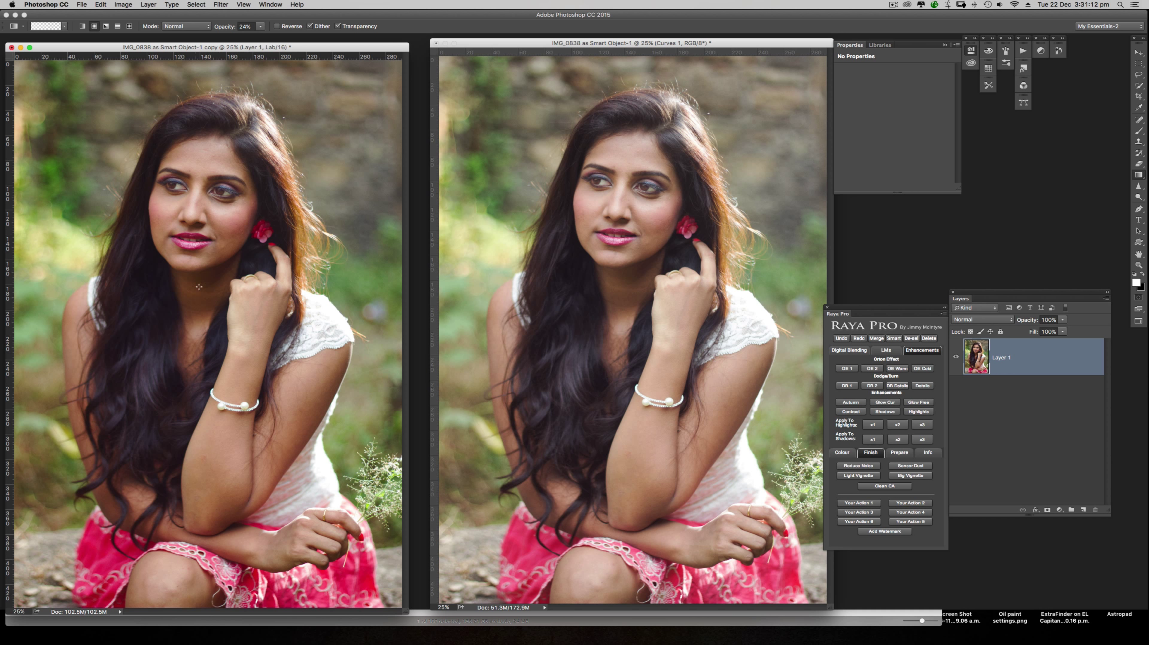
- Convert the duplicate back to 8 Bits/Channel and RGB Color mode
key(v)
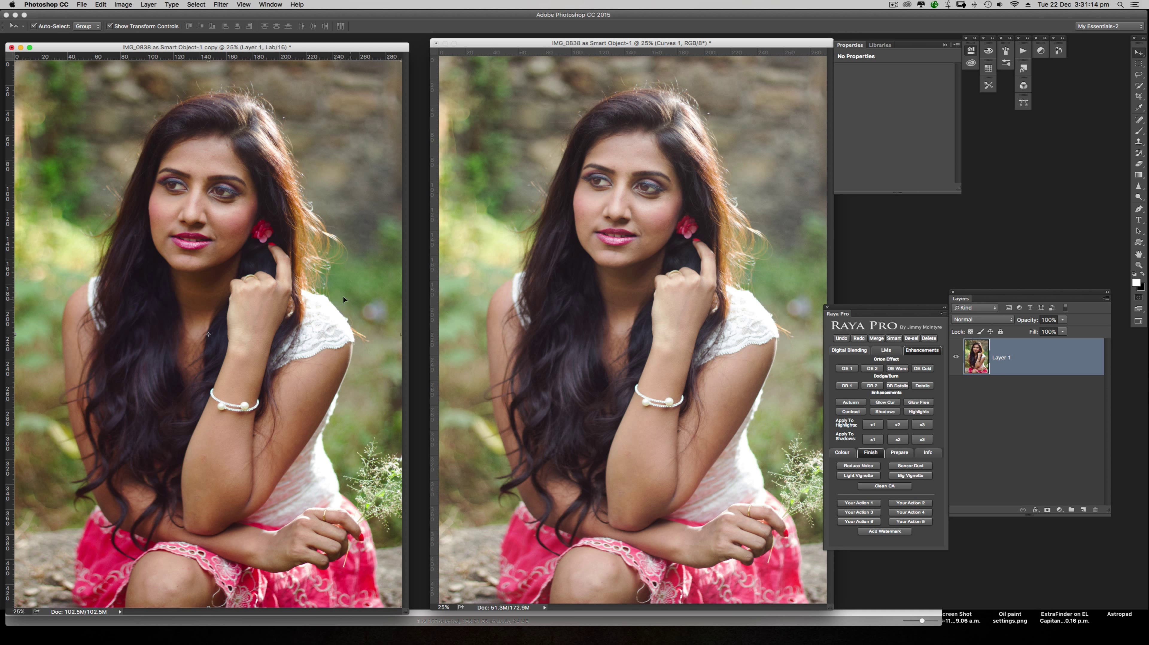
click(125, 5)
mouse_move(127, 15)
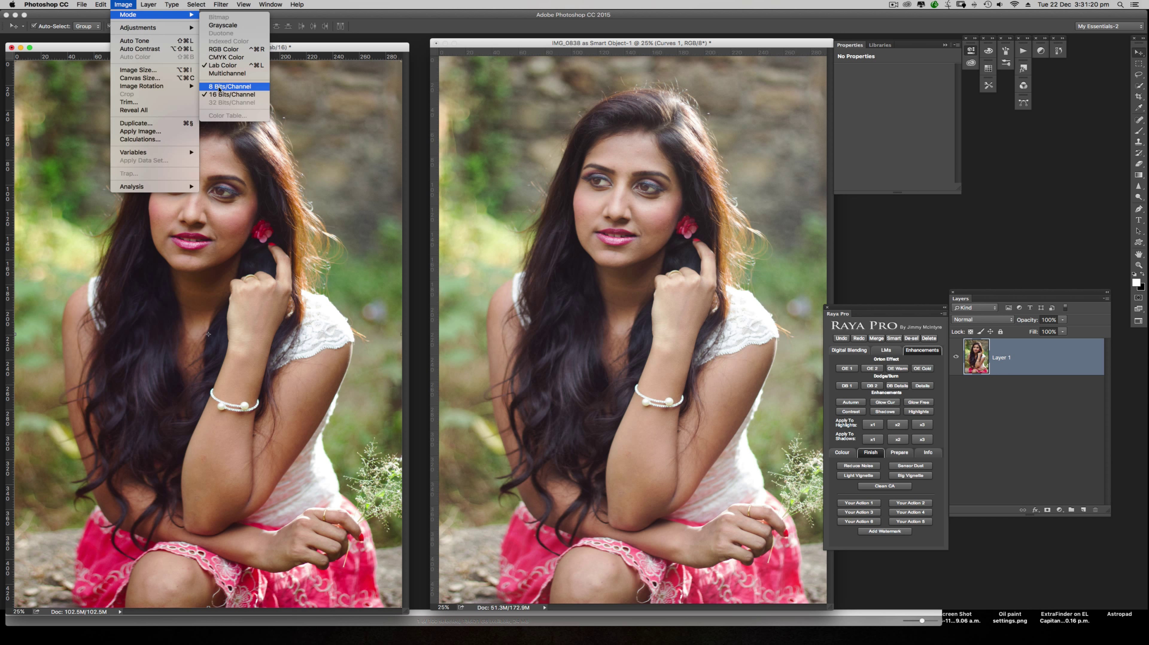
click(228, 90)
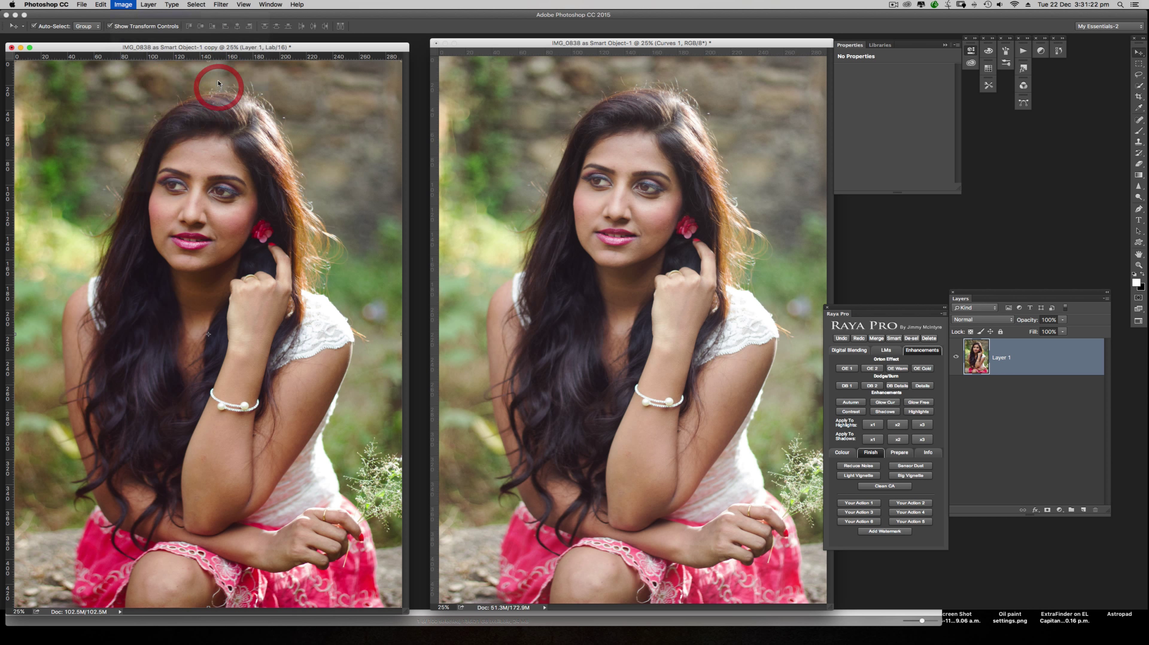
click(125, 5)
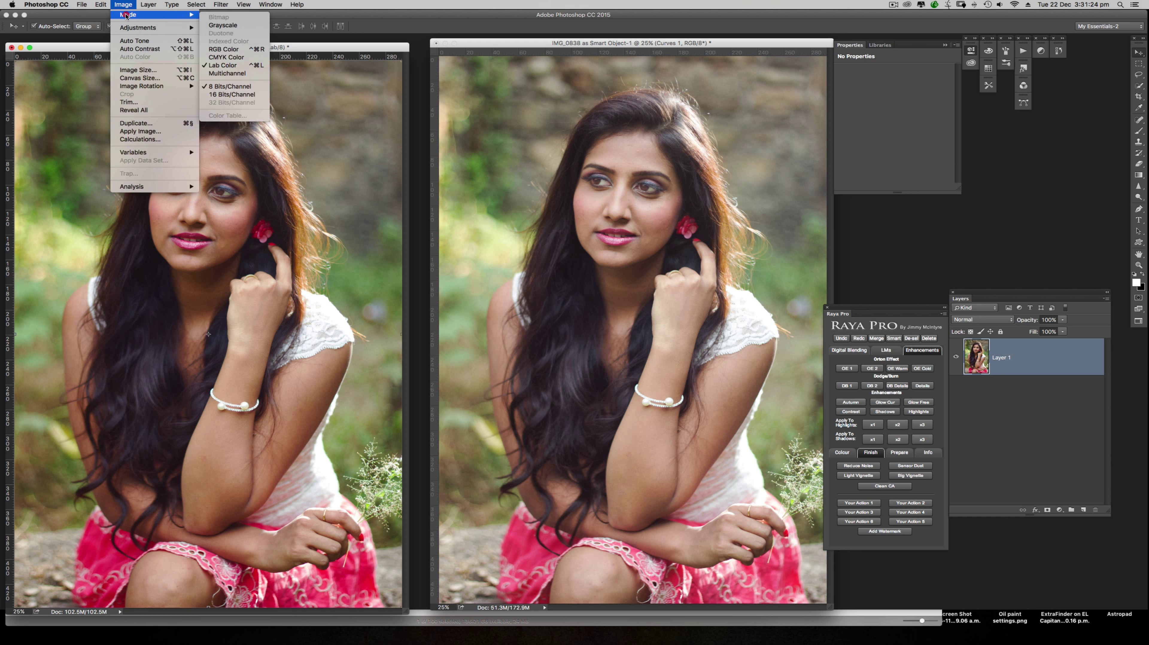
mouse_move(179, 16)
click(217, 50)
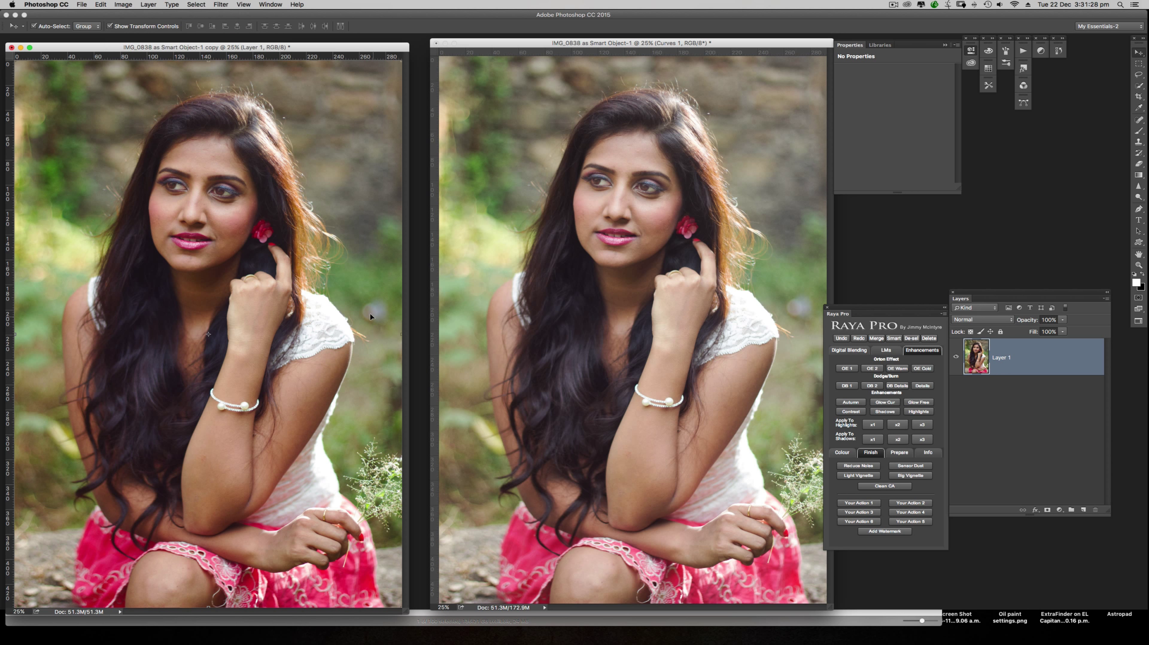
- Copy the duplicate's layer into the original document in alignment above Curves 1, and close the duplicate without saving
drag(360, 312, 506, 321)
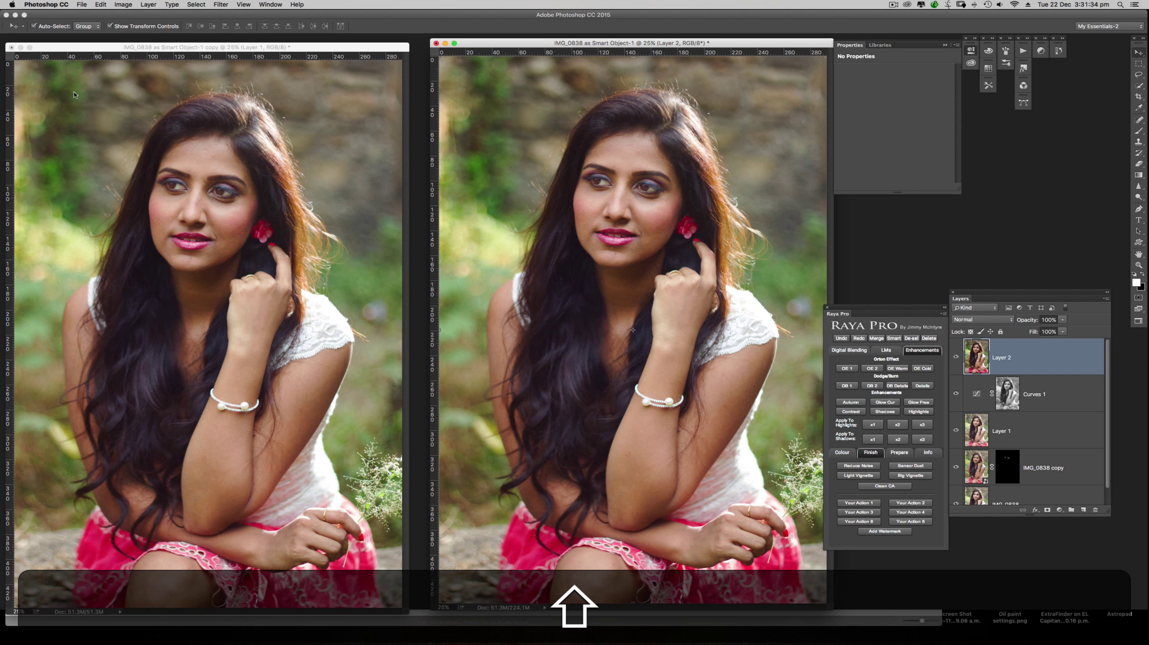
click(12, 47)
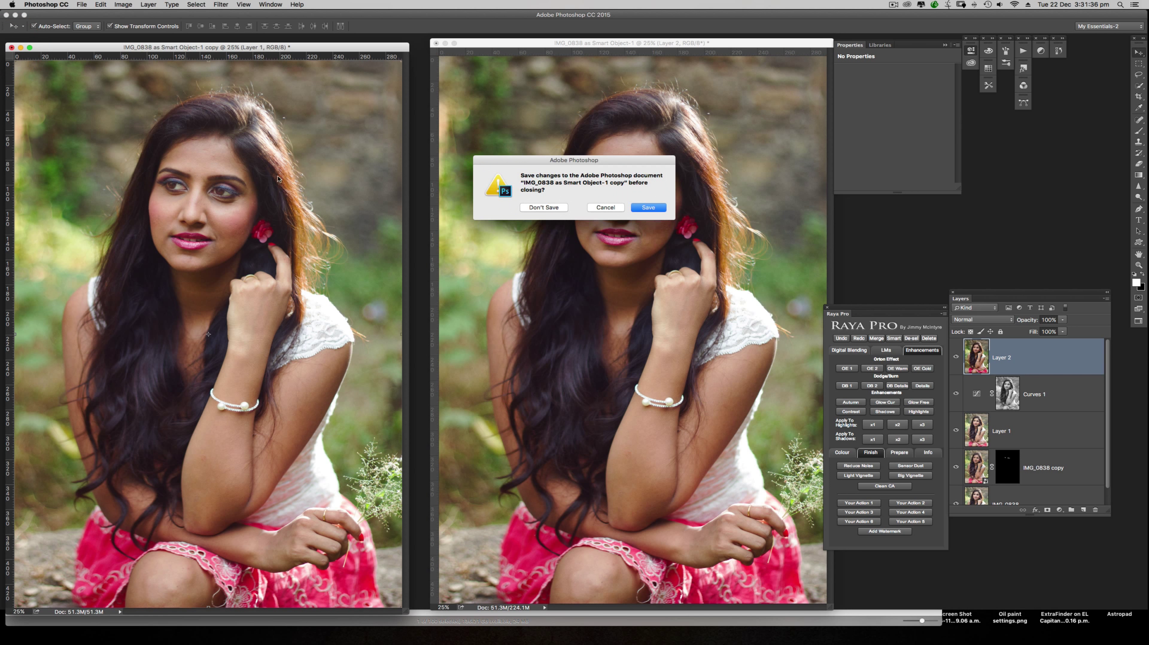
click(541, 209)
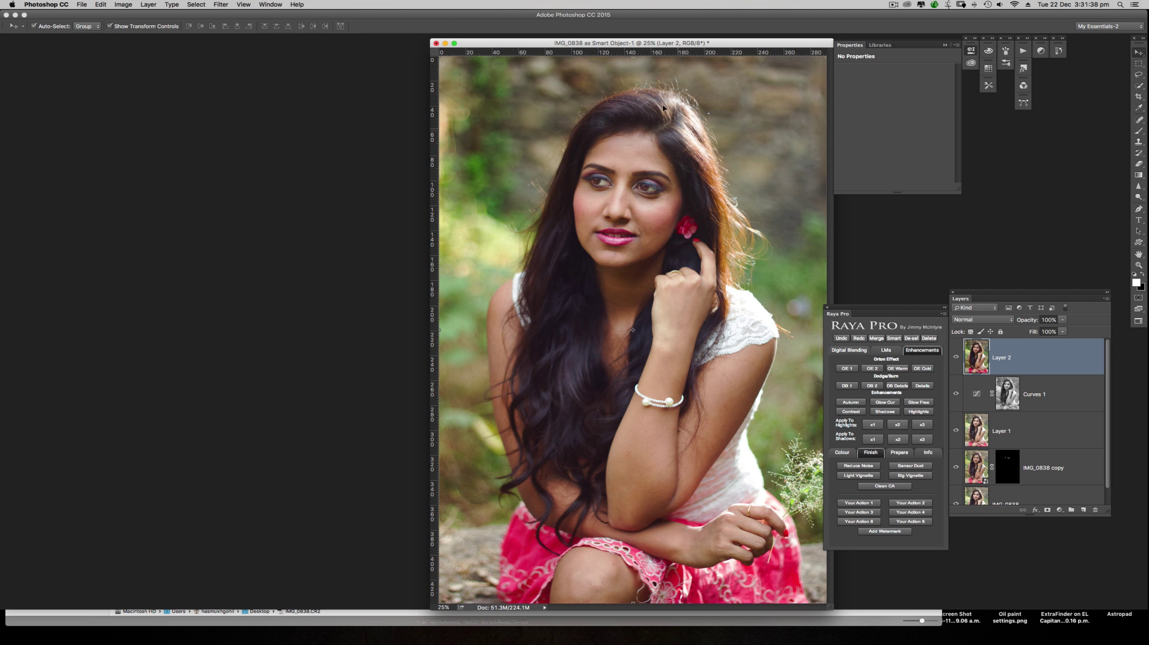
- Compare the portrait with Layer 2 hidden and shown
click(955, 358)
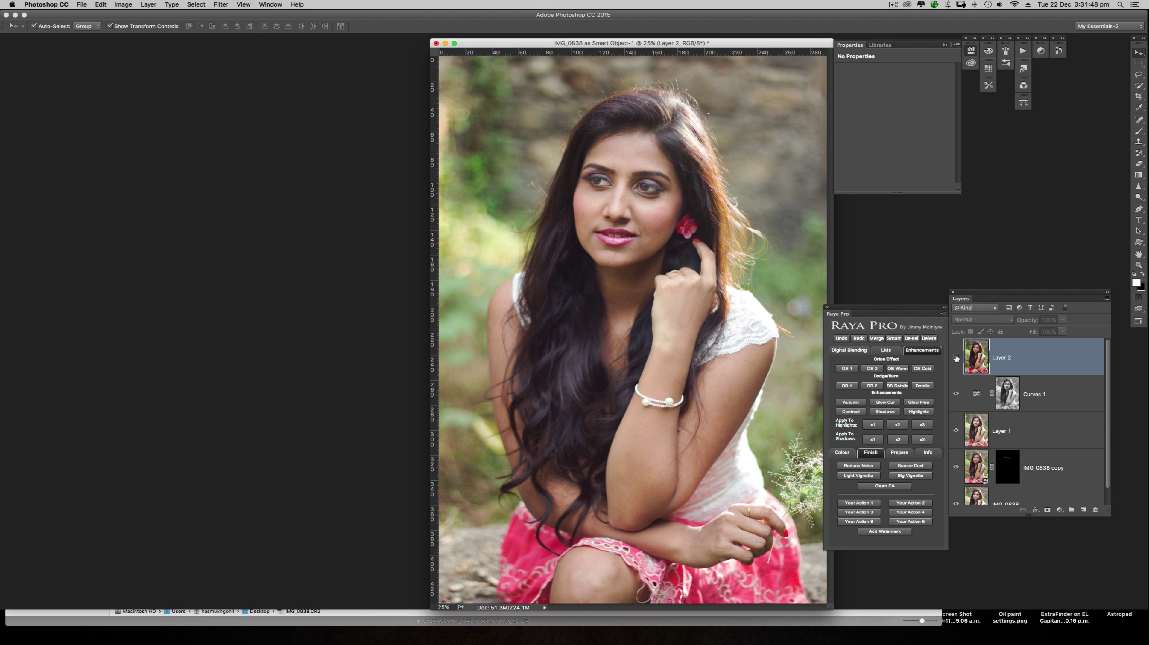
click(956, 358)
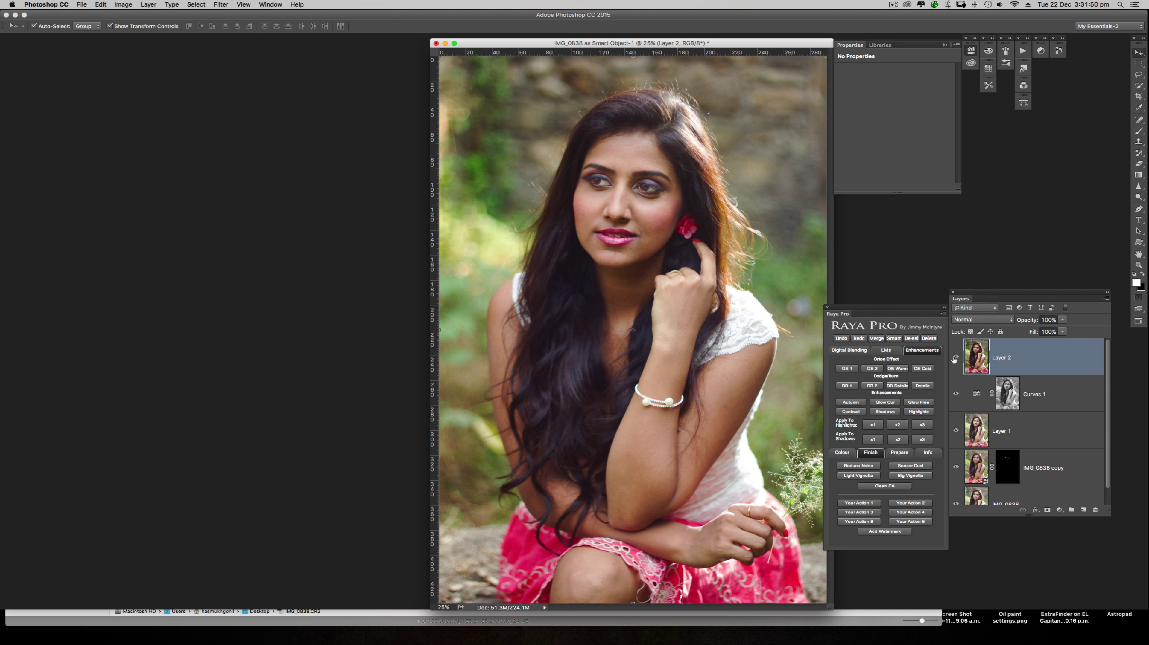
key(alt)
key(alt)
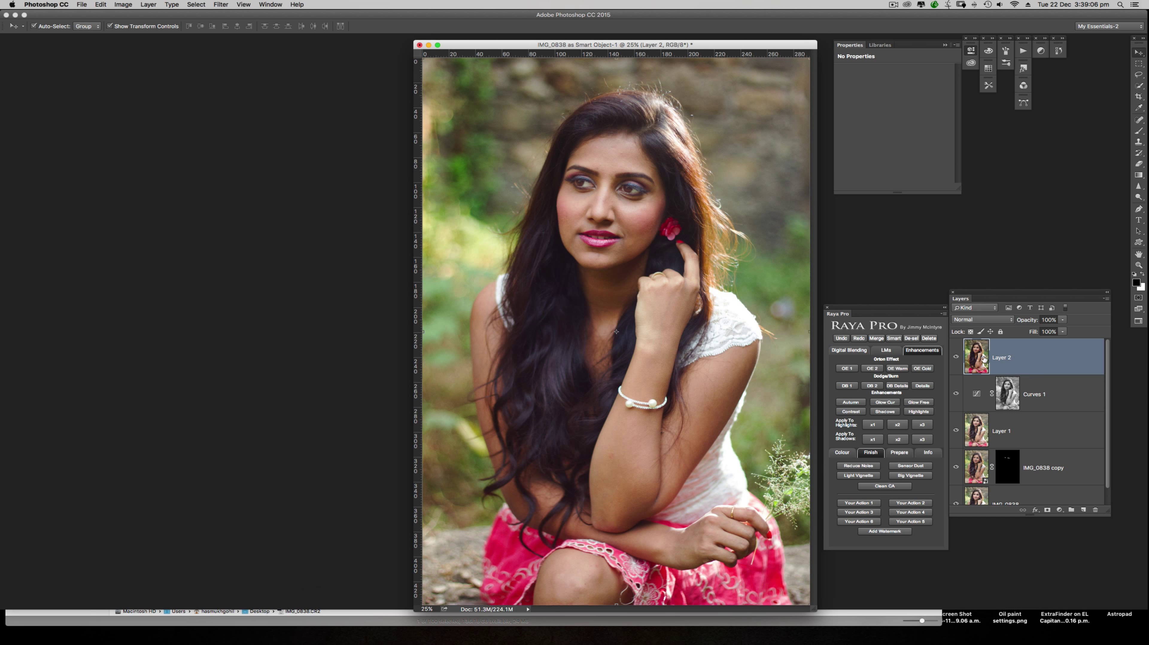
- Duplicate Layer 2, set the copy's blend mode to Screen and add a black layer mask to it
drag(977, 354, 1084, 509)
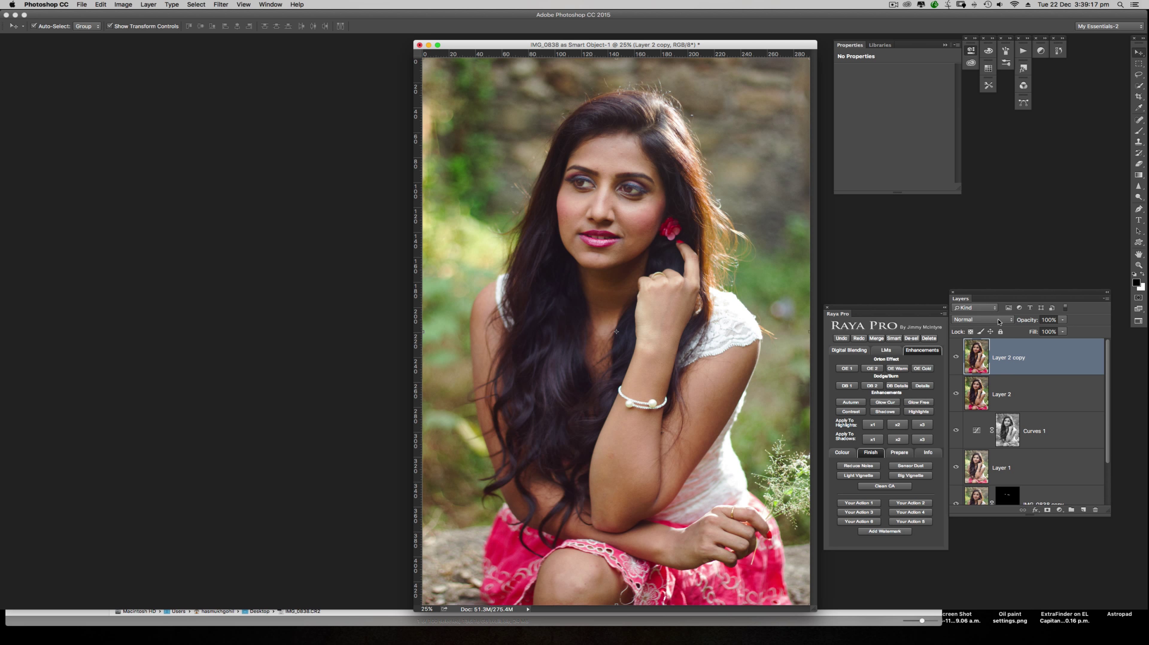
click(984, 323)
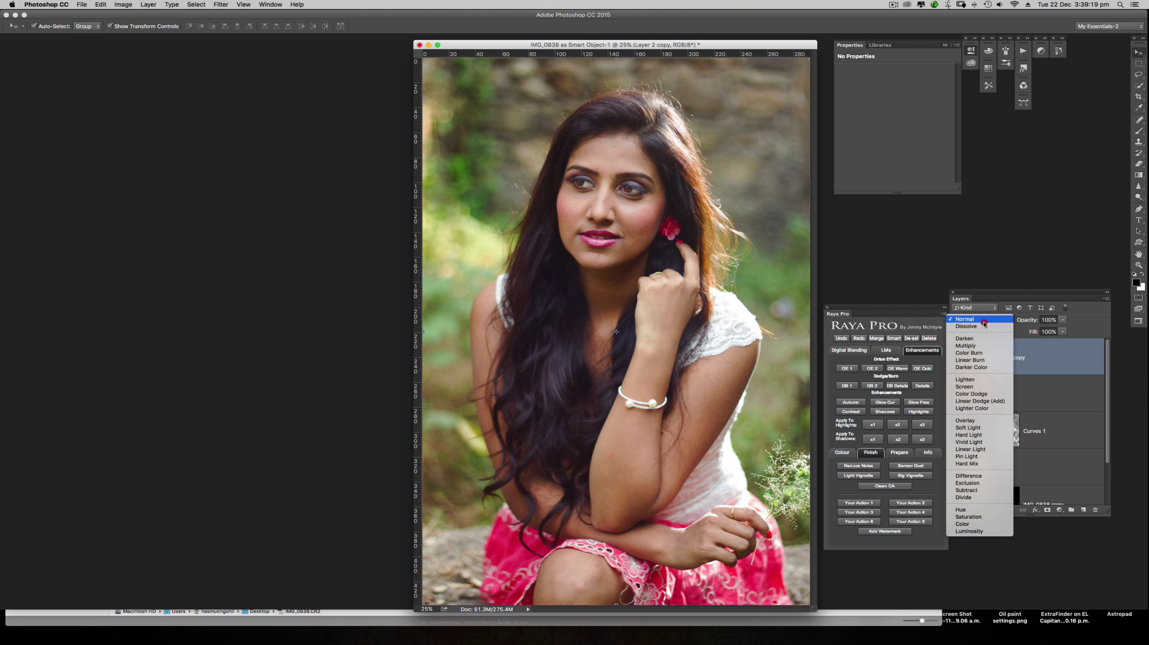
click(966, 387)
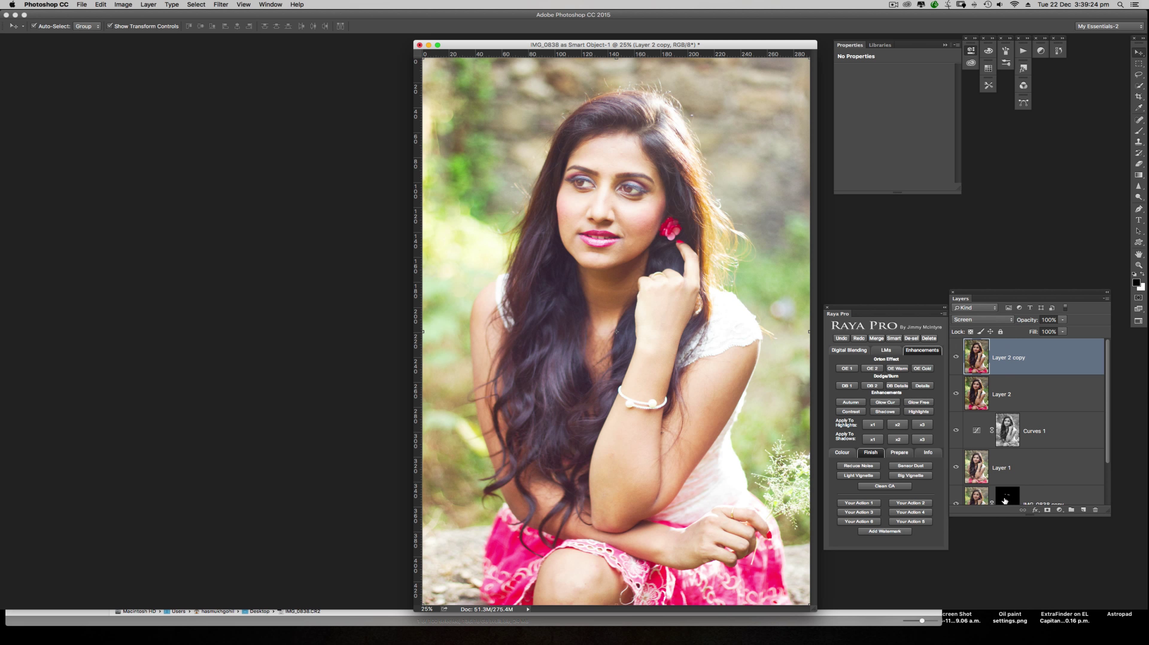
key(alt)
alt+click(1048, 511)
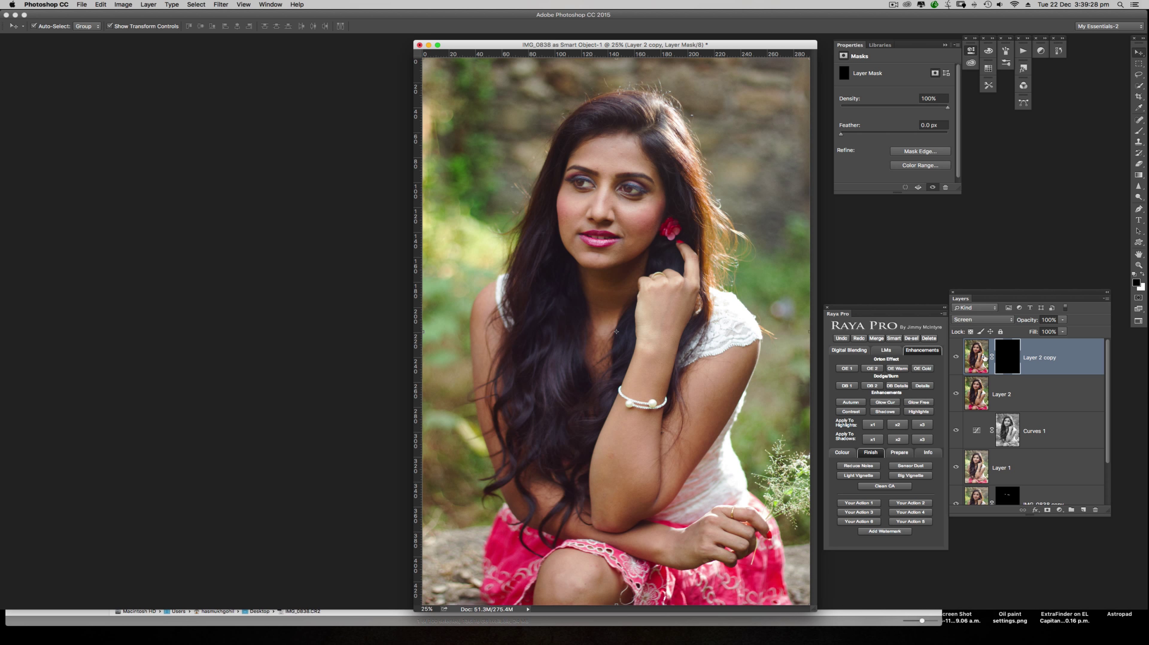
- Set up the Gradient tool for radial foreground-to-transparent gradients with white as the foreground color
key(g)
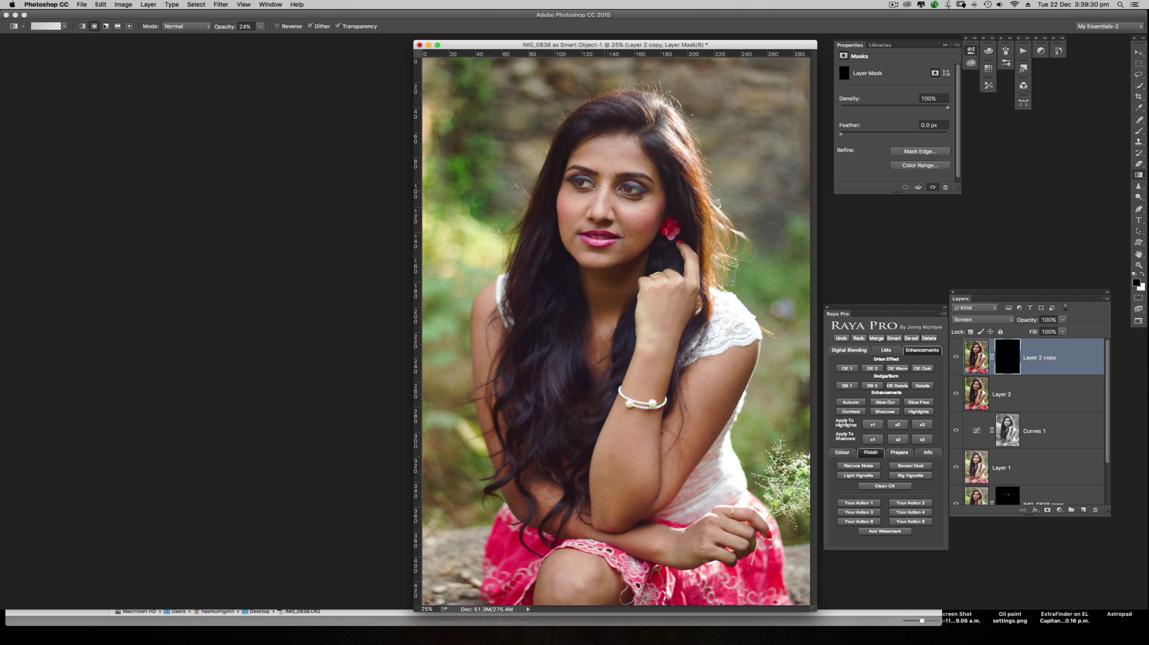
click(95, 26)
click(65, 27)
click(82, 27)
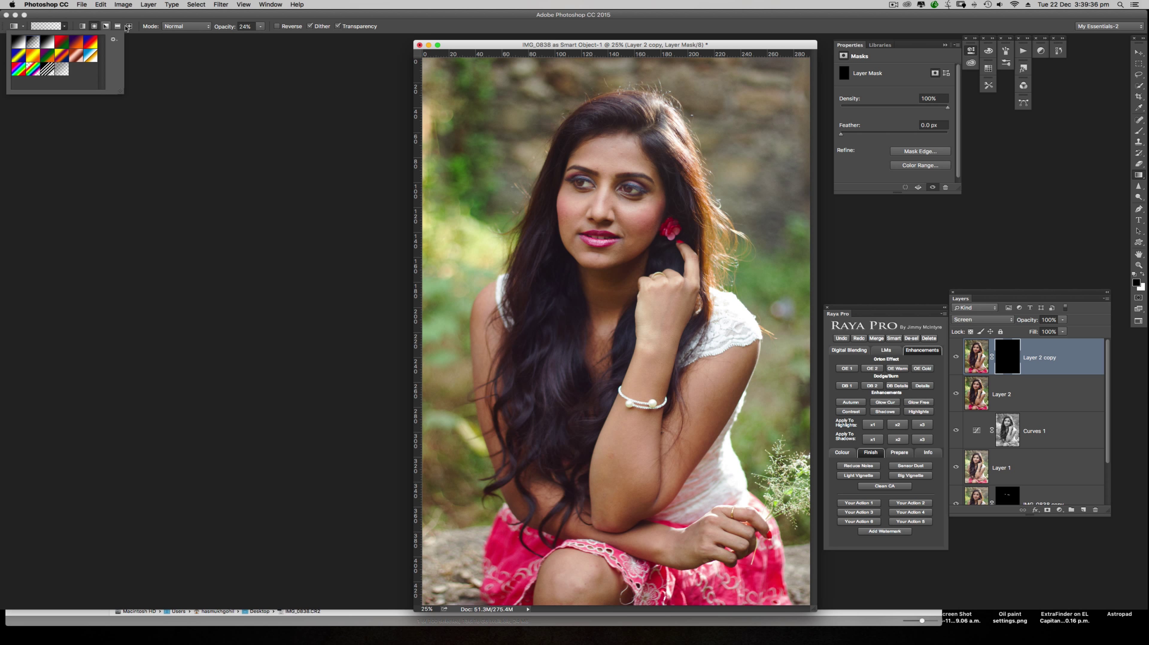
click(1141, 274)
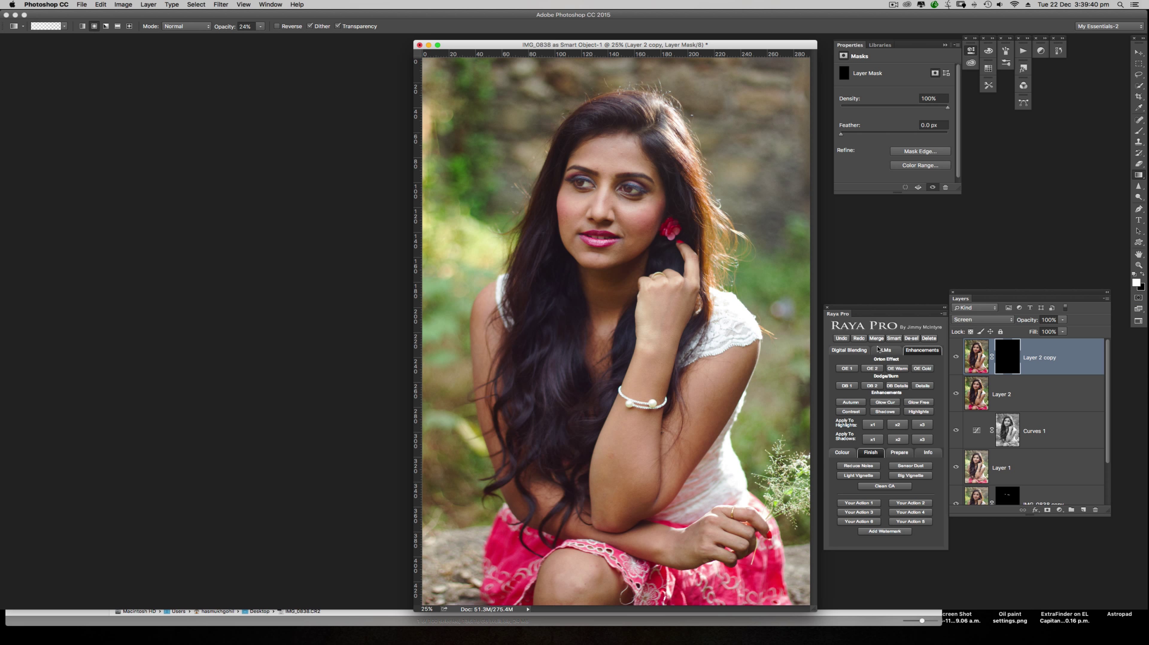
- Draw short radial gradients on the Layer 2 copy mask to brighten the eyes, the hair highlights and the area around the ear flower
drag(627, 189, 585, 190)
drag(558, 279, 559, 299)
drag(667, 254, 677, 276)
drag(677, 204, 686, 237)
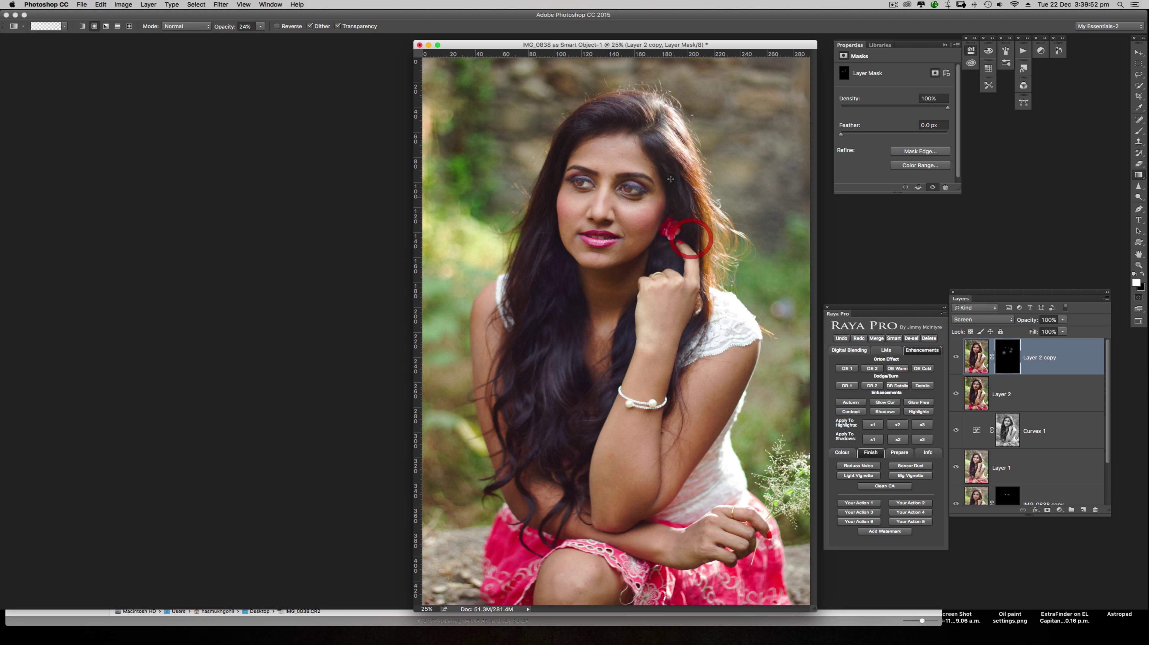
drag(666, 172, 679, 218)
drag(615, 125, 555, 163)
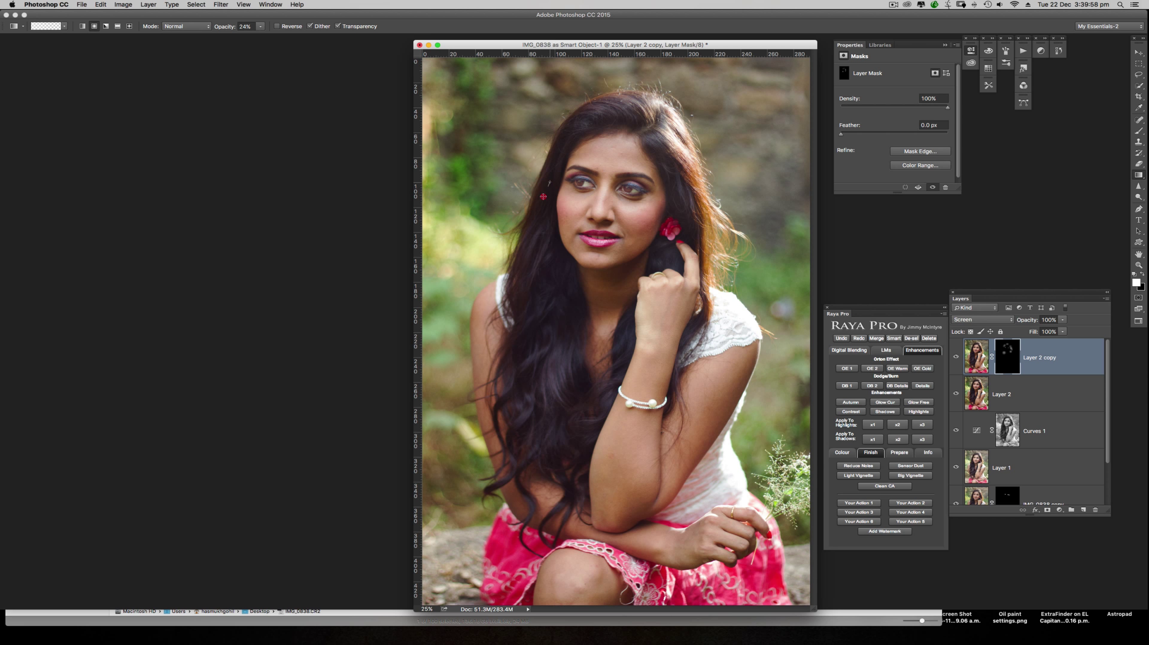
drag(540, 203, 534, 225)
drag(562, 150, 544, 197)
drag(536, 299, 520, 362)
drag(536, 420, 527, 442)
drag(629, 336, 625, 348)
drag(629, 276, 613, 296)
drag(647, 239, 663, 254)
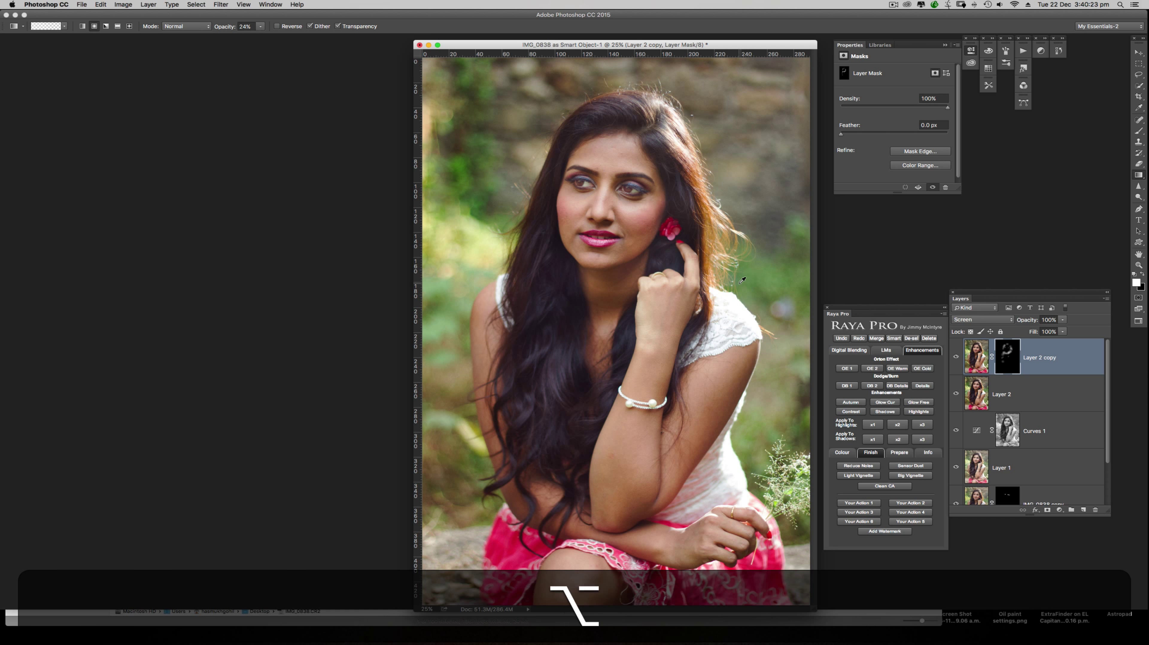
- Add a new layer above Layer 2 copy in Color Dodge mode, and use the tan foreground color #b18f55
click(976, 357)
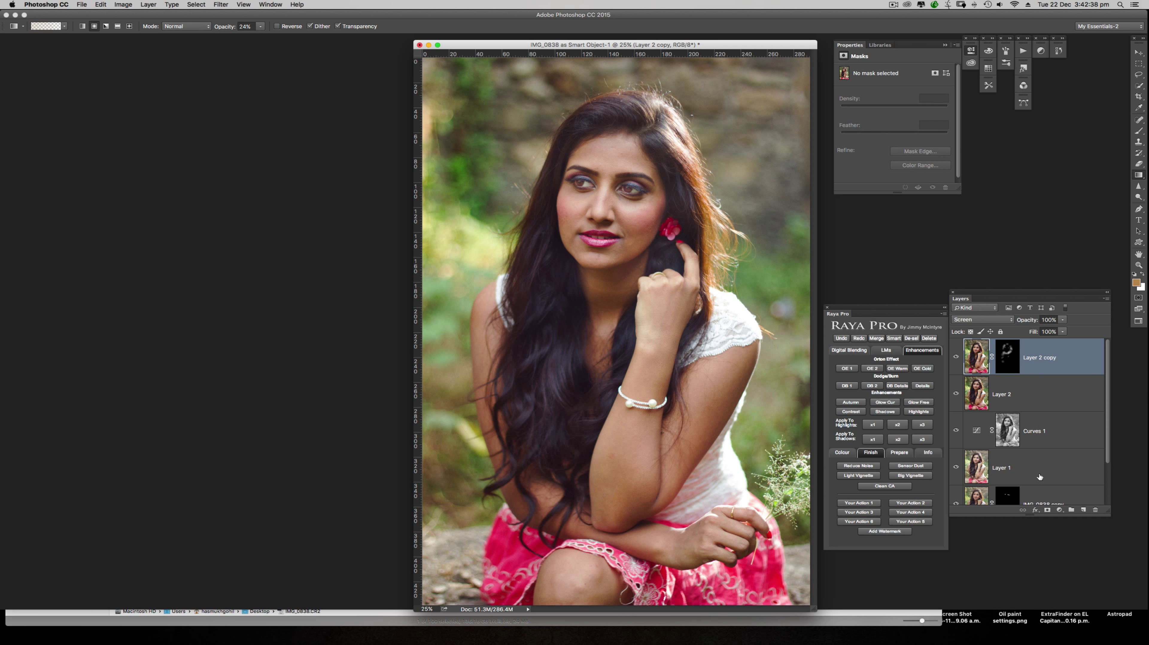
click(1083, 510)
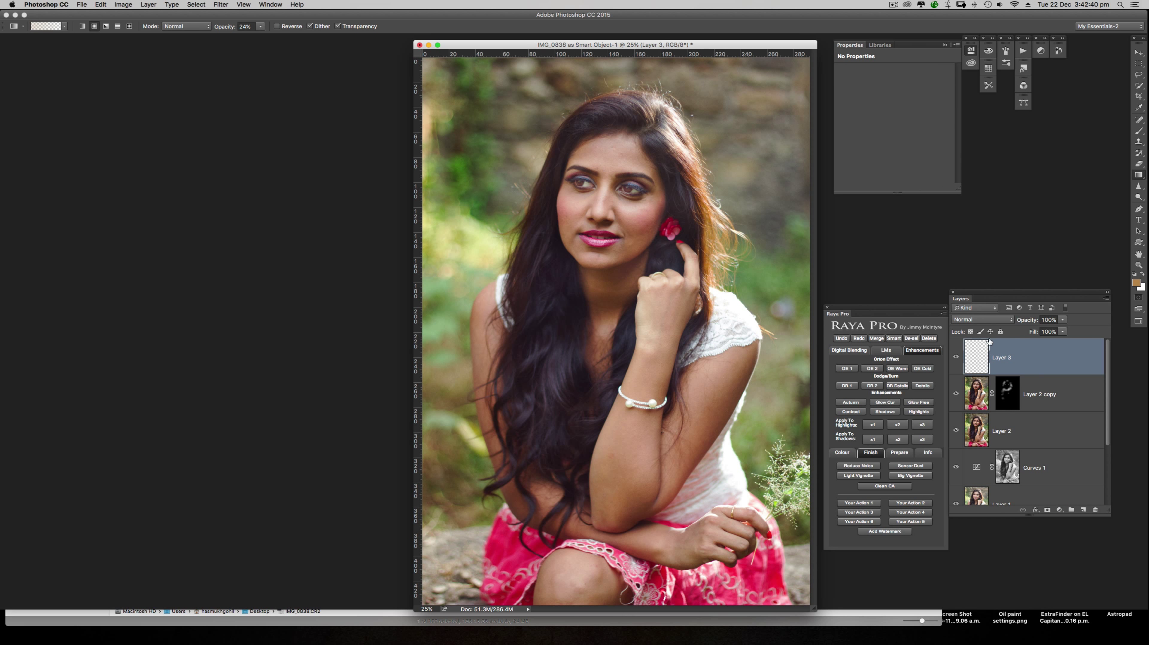
click(981, 322)
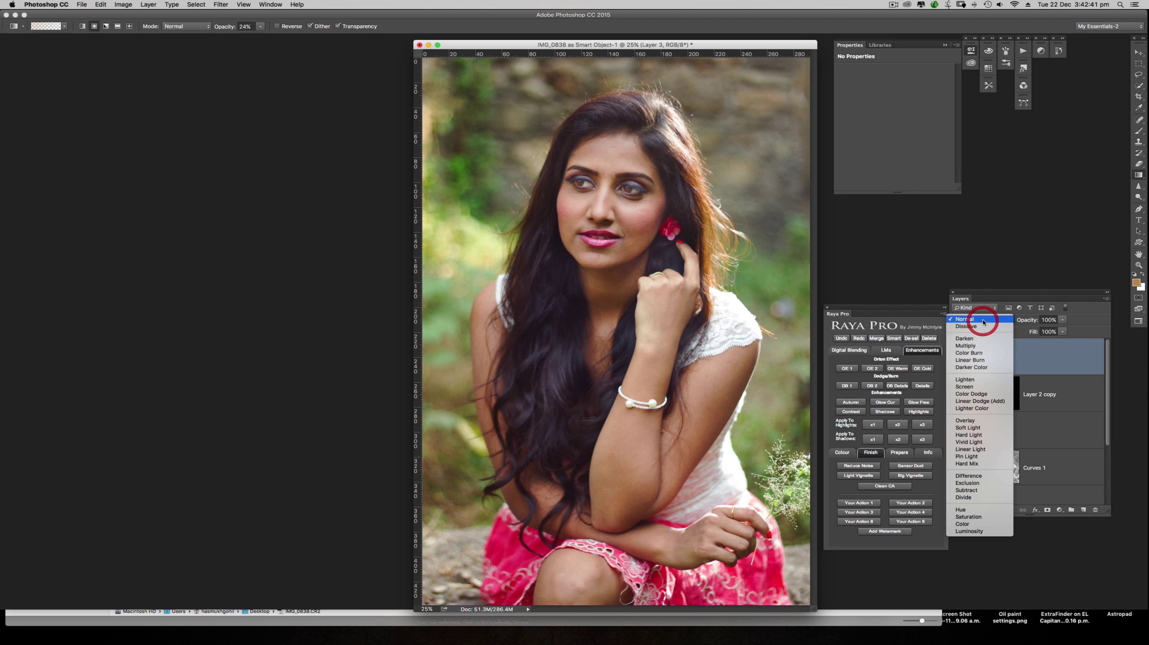
click(971, 394)
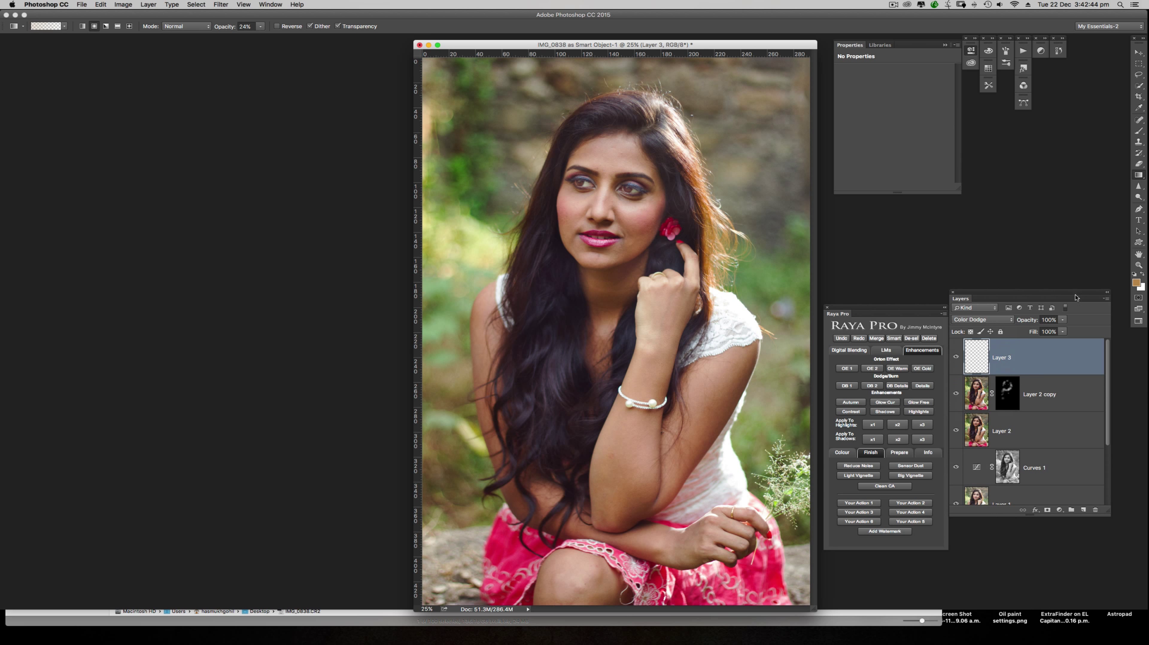
click(1135, 284)
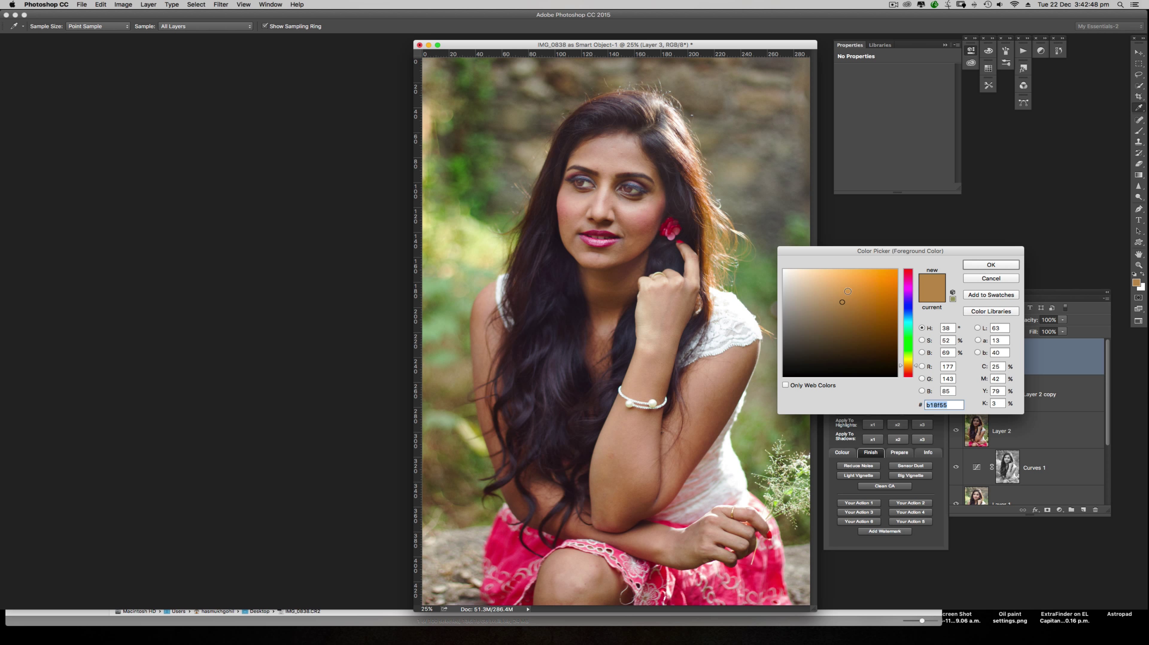
click(980, 267)
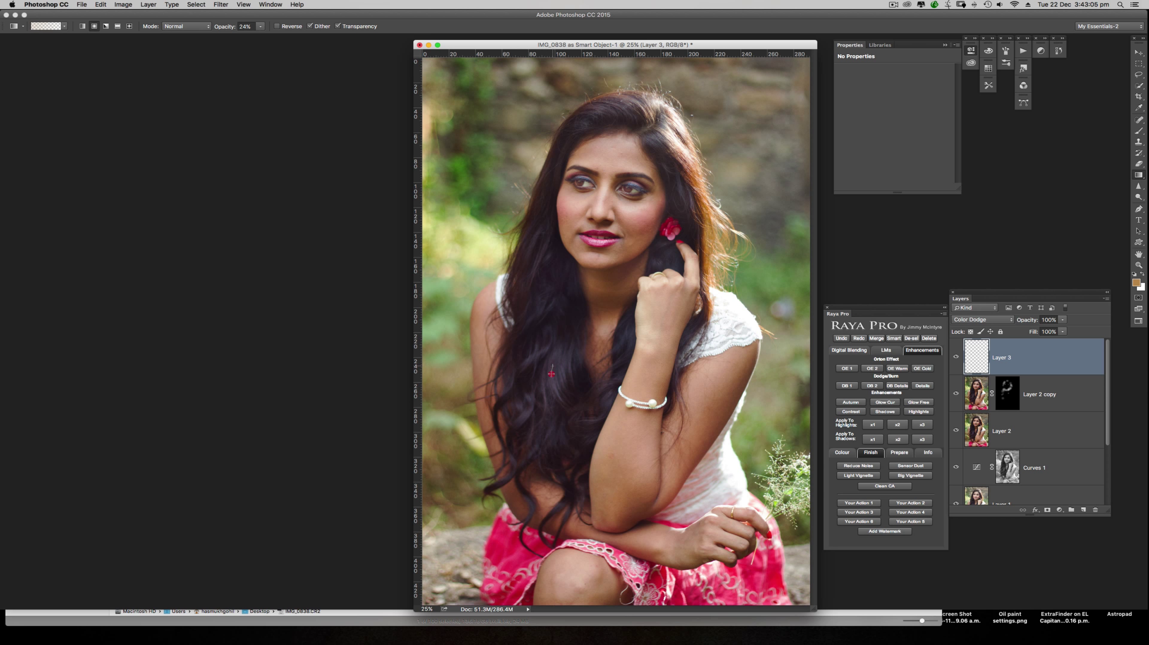
- Draw short tan radial gradients on the Color Dodge layer over the dark hair, from the crown down to the lower locks, to add warm highlights
drag(552, 372, 566, 409)
mouse_move(562, 369)
mouse_down()
mouse_move(572, 398)
mouse_move(570, 368)
mouse_move(572, 385)
mouse_move(519, 421)
mouse_move(542, 447)
mouse_up()
mouse_move(534, 358)
mouse_down()
mouse_move(522, 375)
mouse_move(541, 357)
mouse_up()
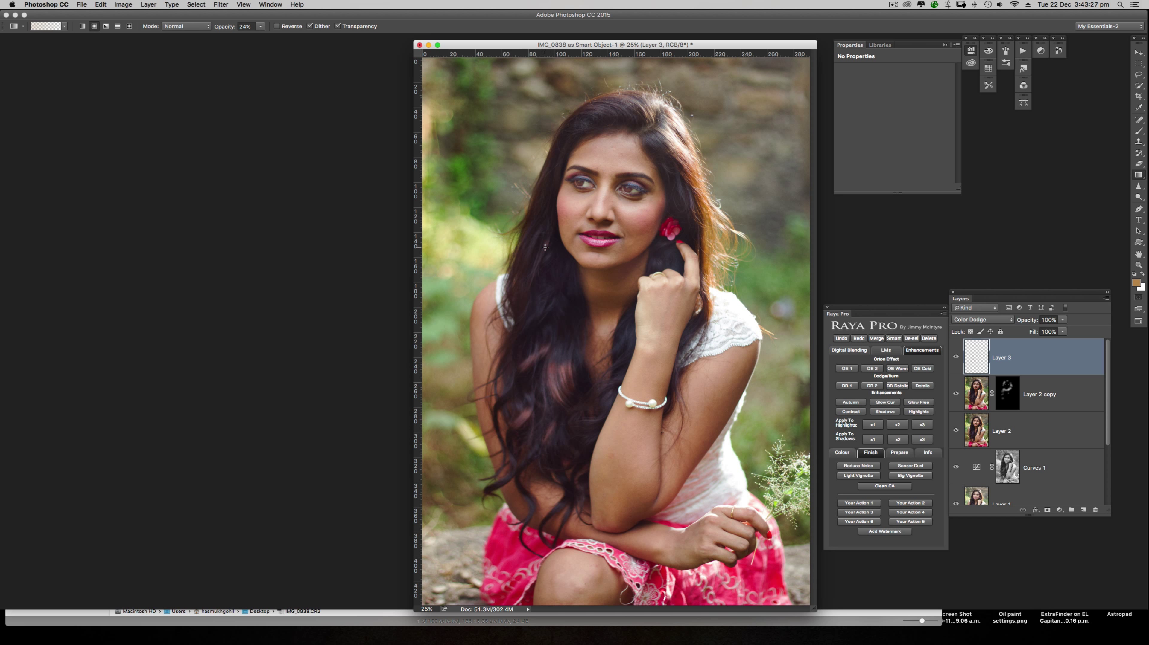
drag(545, 246, 543, 251)
drag(539, 256, 537, 264)
drag(647, 120, 616, 99)
drag(611, 99, 595, 103)
mouse_move(594, 102)
mouse_down()
mouse_move(612, 117)
mouse_move(575, 112)
mouse_up()
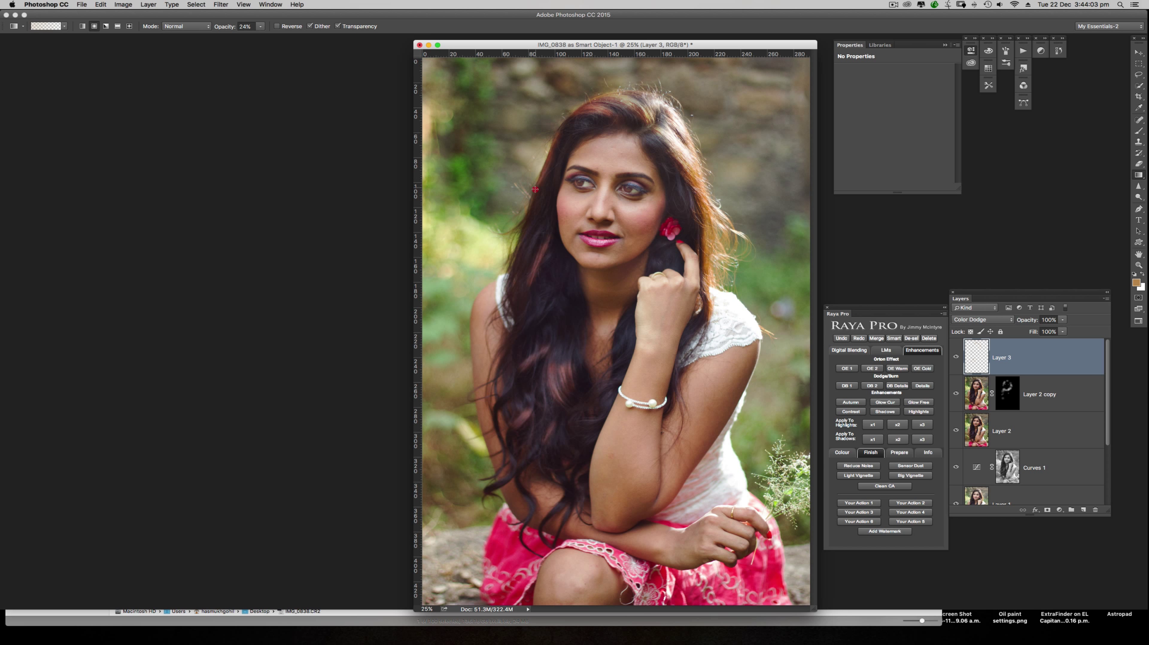
drag(535, 189, 528, 208)
drag(567, 122, 554, 137)
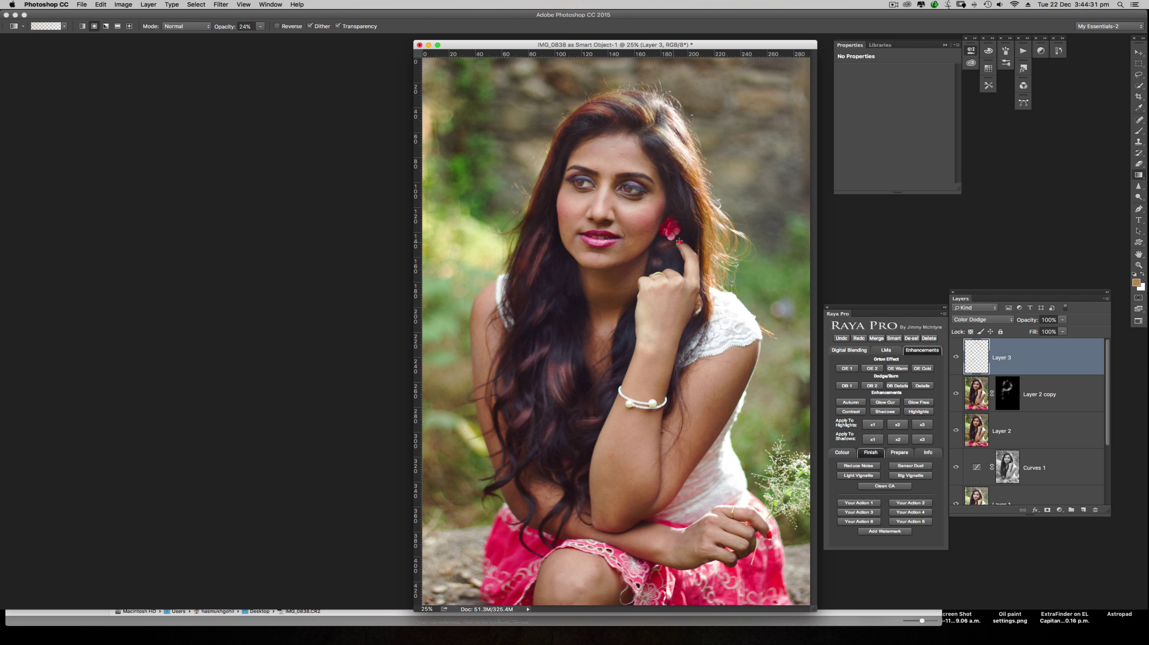
- Lower the Color Dodge layer's opacity to 32%
drag(1030, 321, 1015, 321)
click(1003, 320)
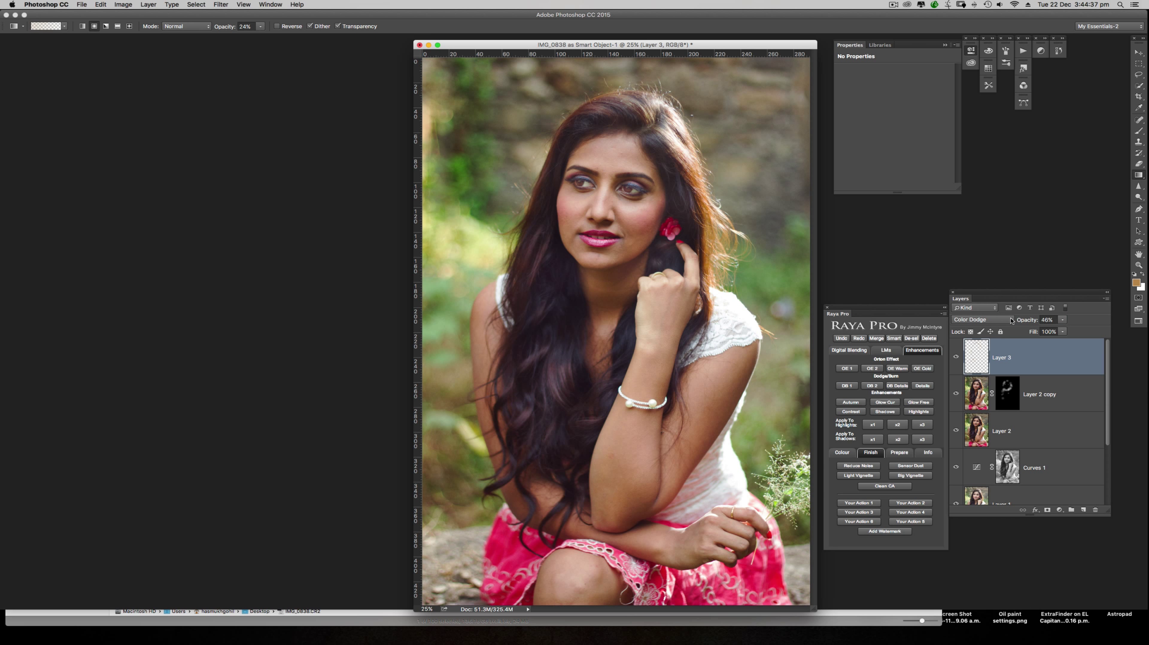
mouse_move(1029, 322)
mouse_down()
mouse_move(1011, 323)
mouse_move(1026, 321)
mouse_up()
- Stamp all visible layers into a new layer on top and duplicate the stamped layer
key(shift)
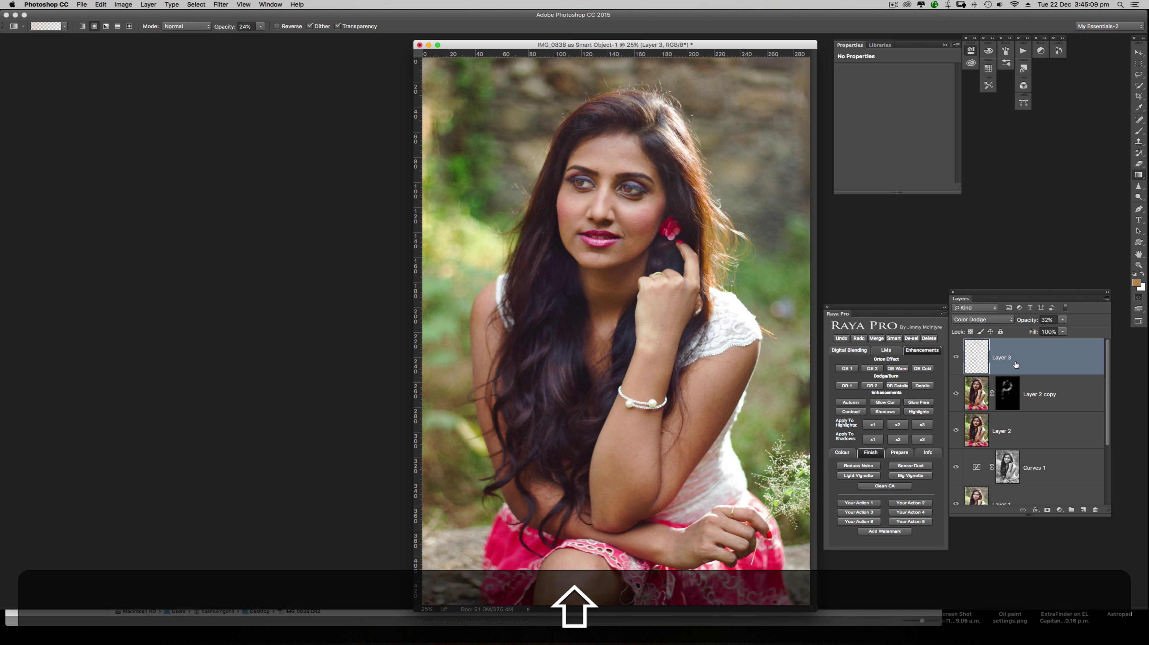
key(alt)
key(super)
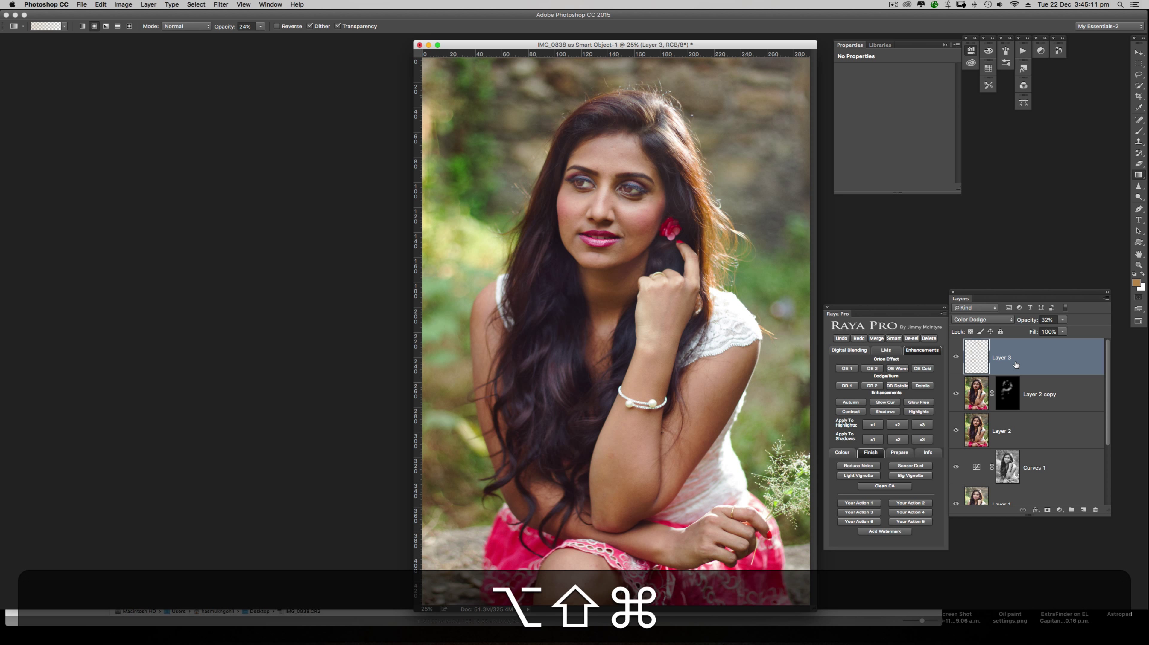
key(alt+shift+super+e)
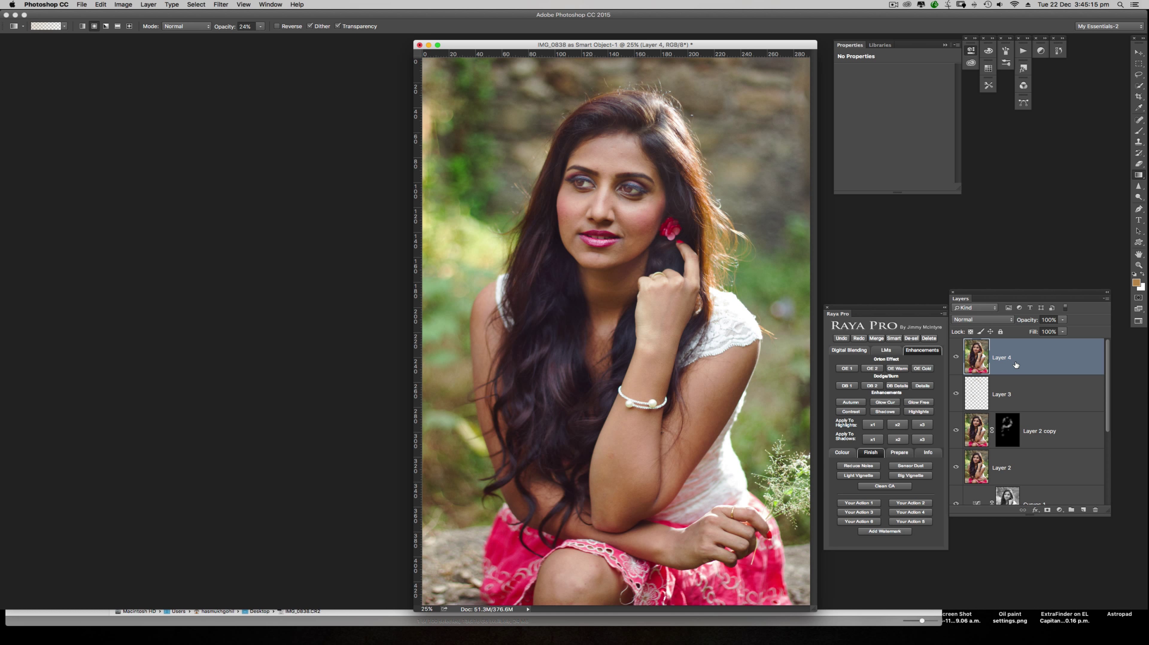
key(super)
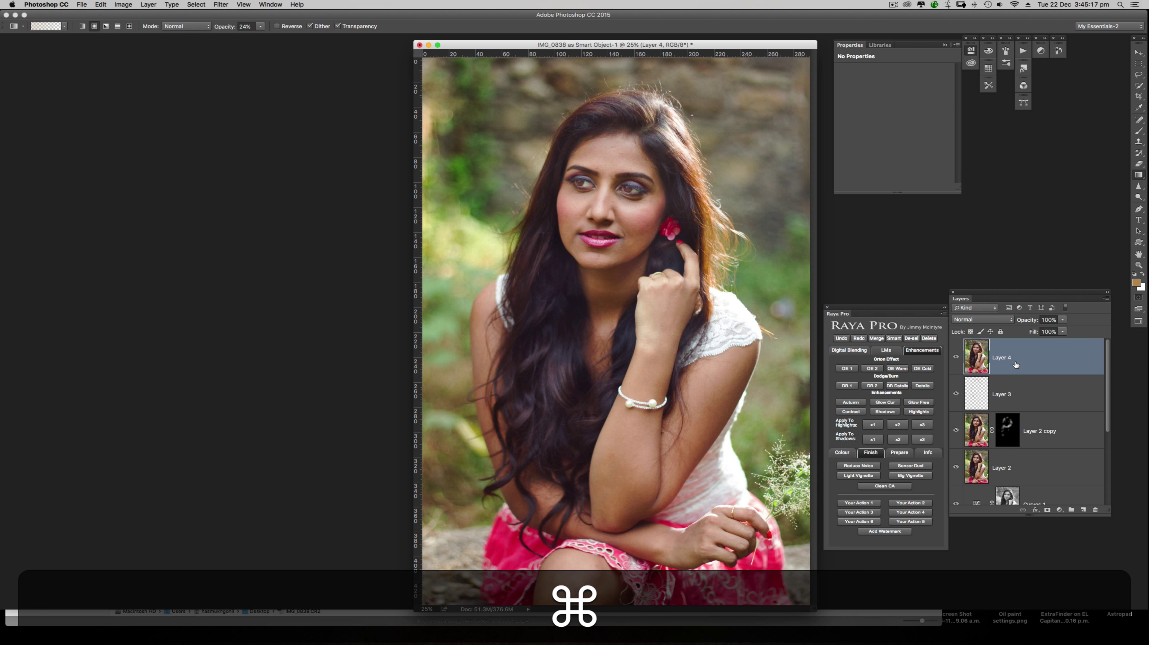
key(super+j)
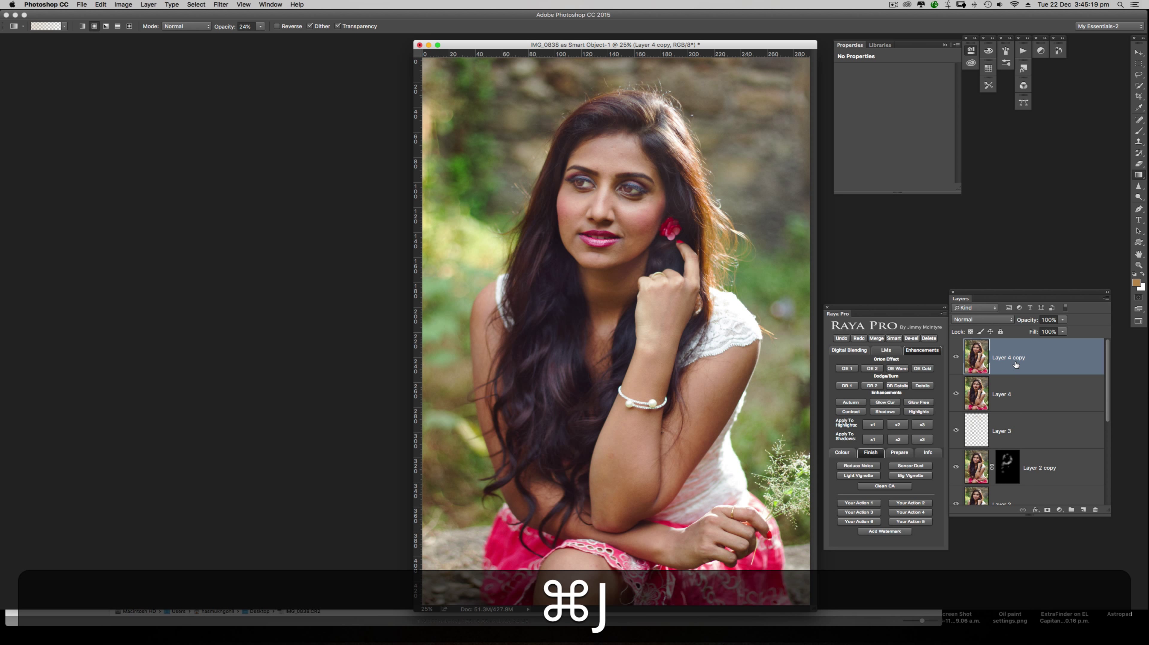
- Open the Alien Skin Exposure 4 filter for Layer 4 copy
click(221, 5)
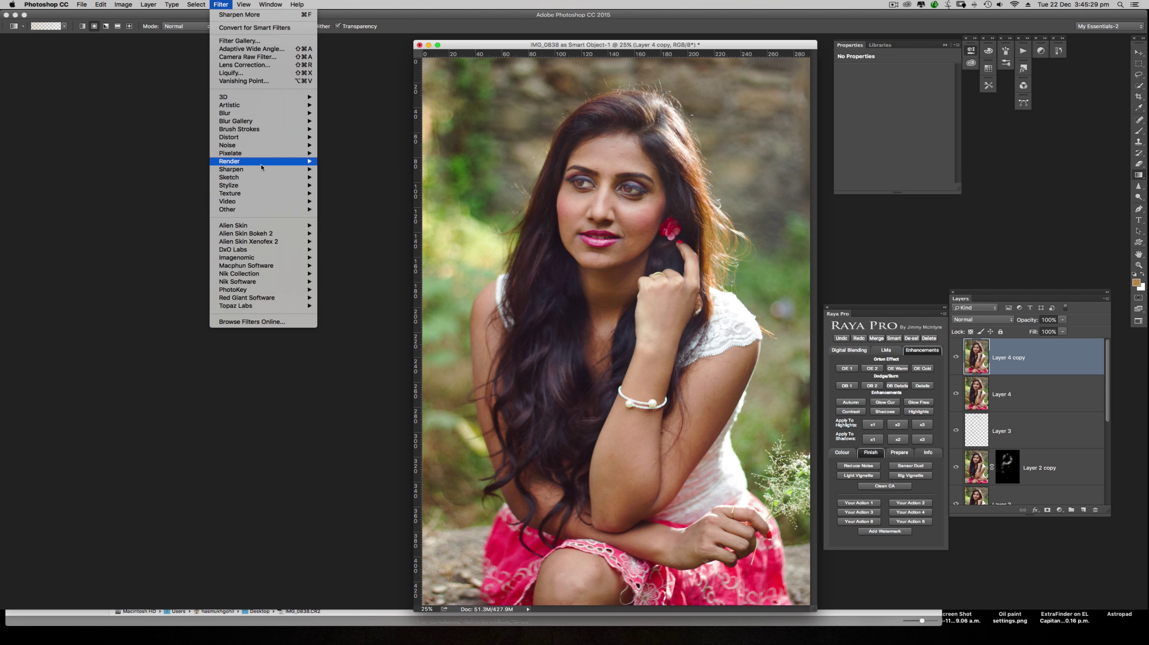
mouse_move(281, 228)
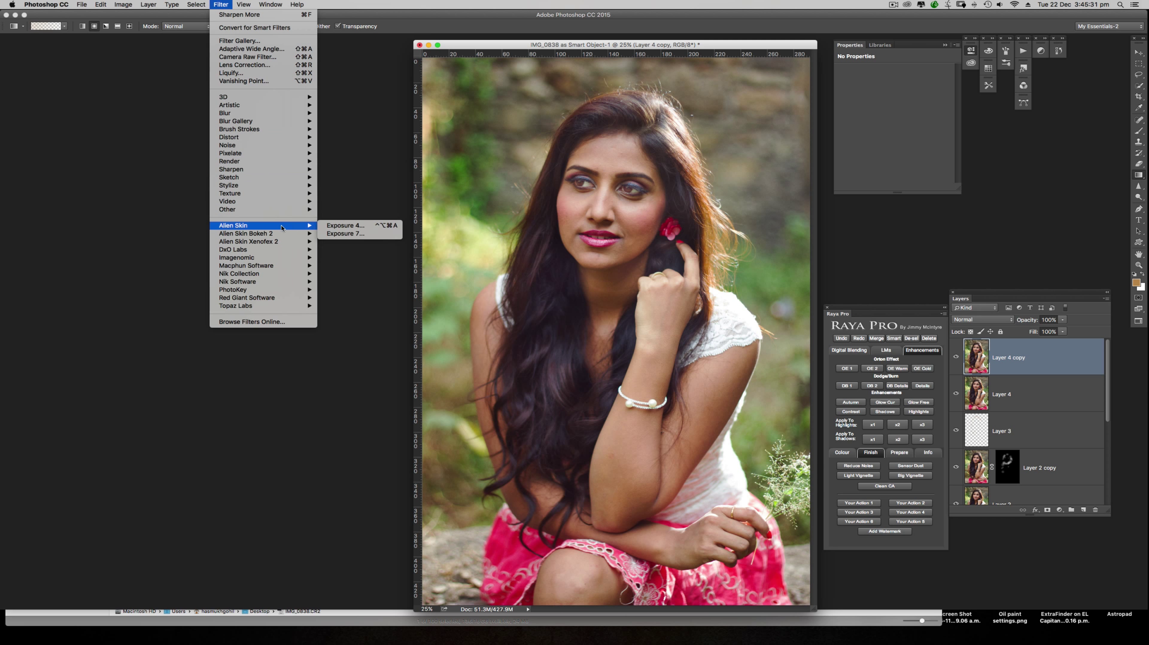
click(346, 225)
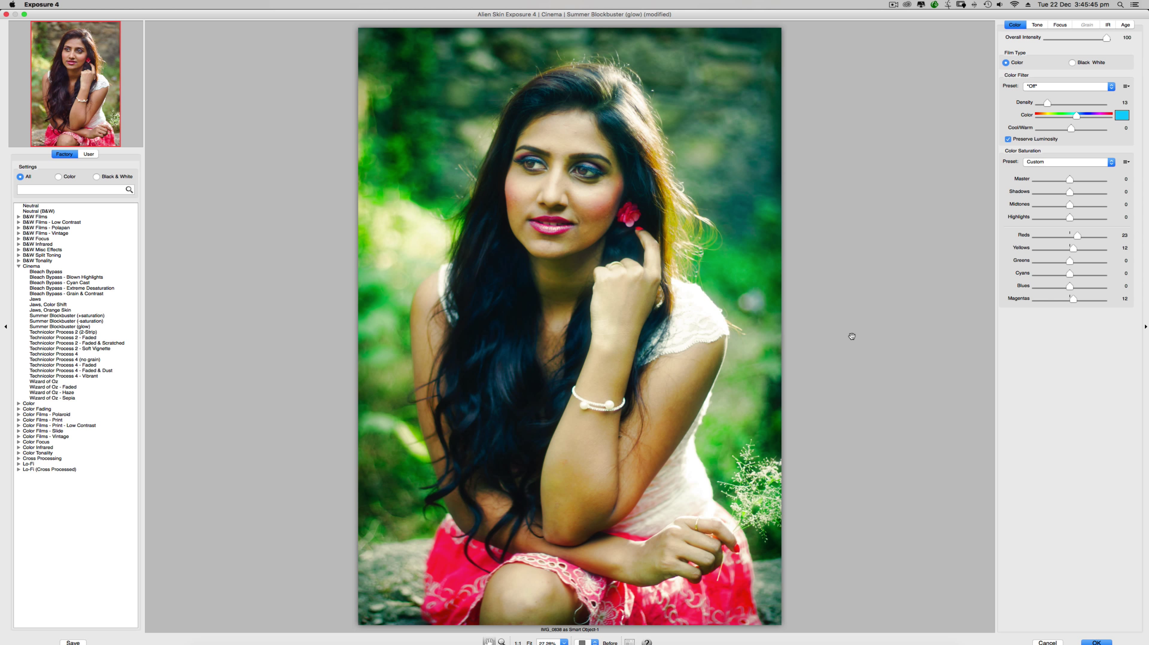
key(alt)
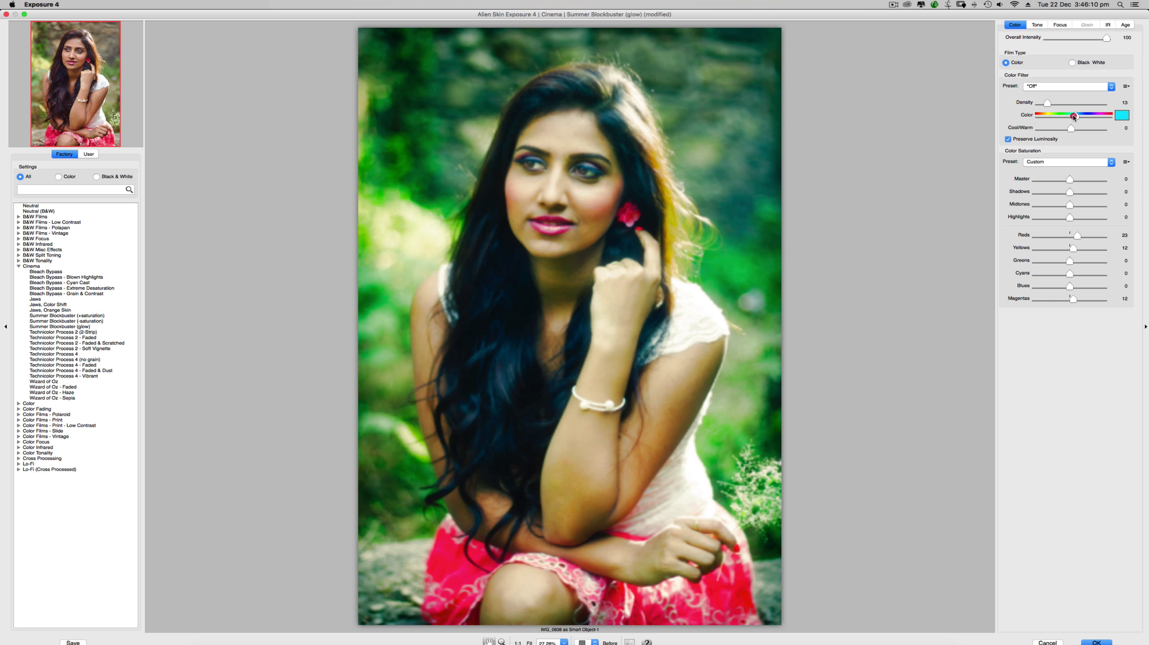
- Tune the filter's color settings with a light blue color filter at density 17 and an overall intensity of 88
drag(1075, 117, 1073, 117)
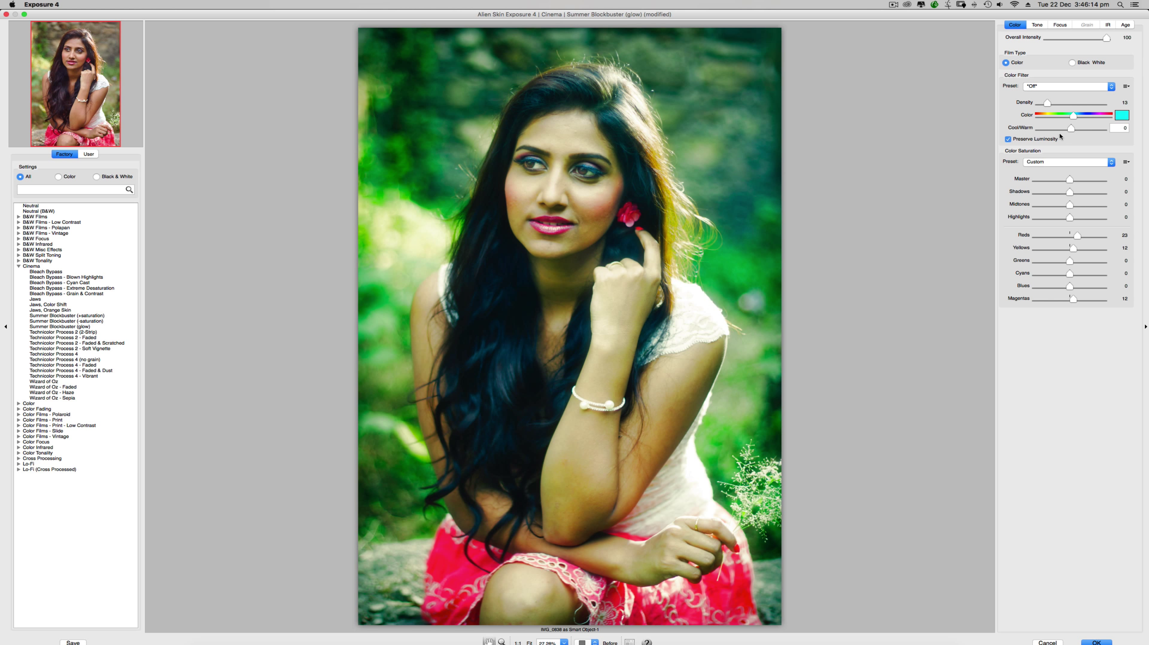
key(alt)
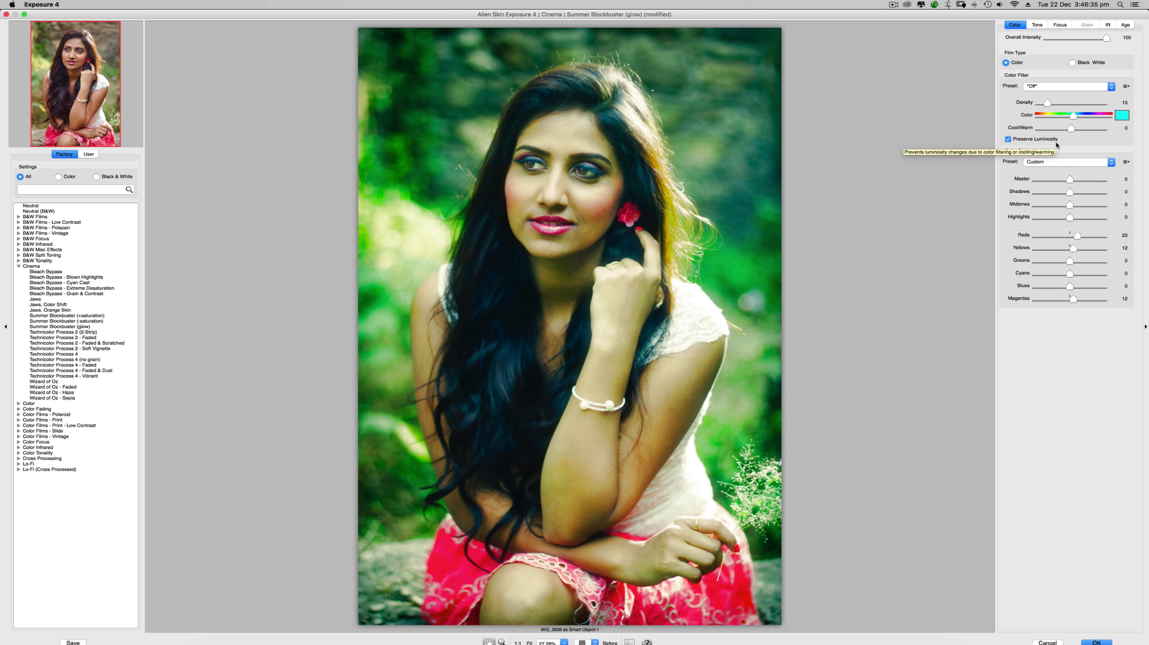
key(alt)
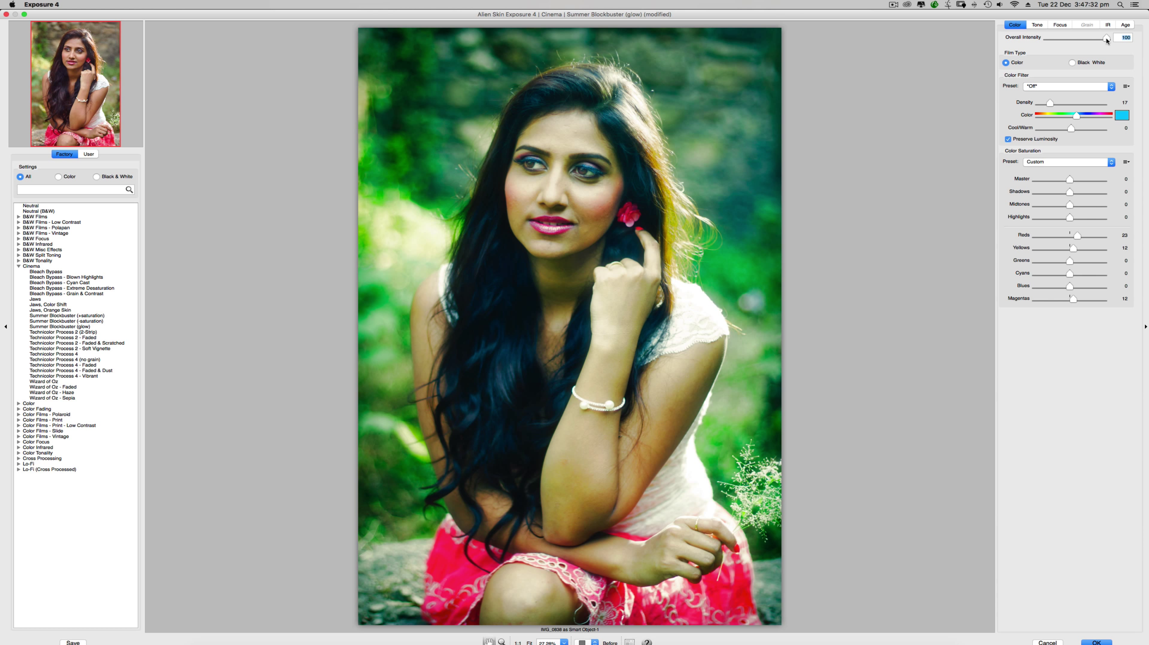
drag(1106, 40, 1097, 39)
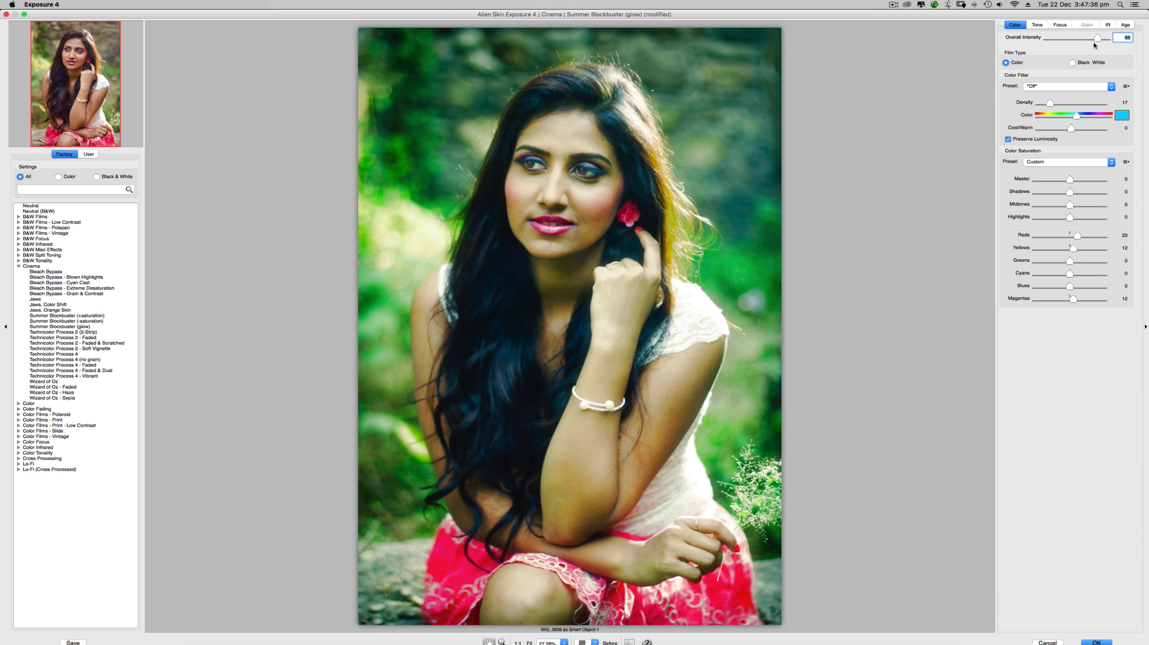
- Review the filter's tone settings and raise the sharpening amount slightly
click(1039, 26)
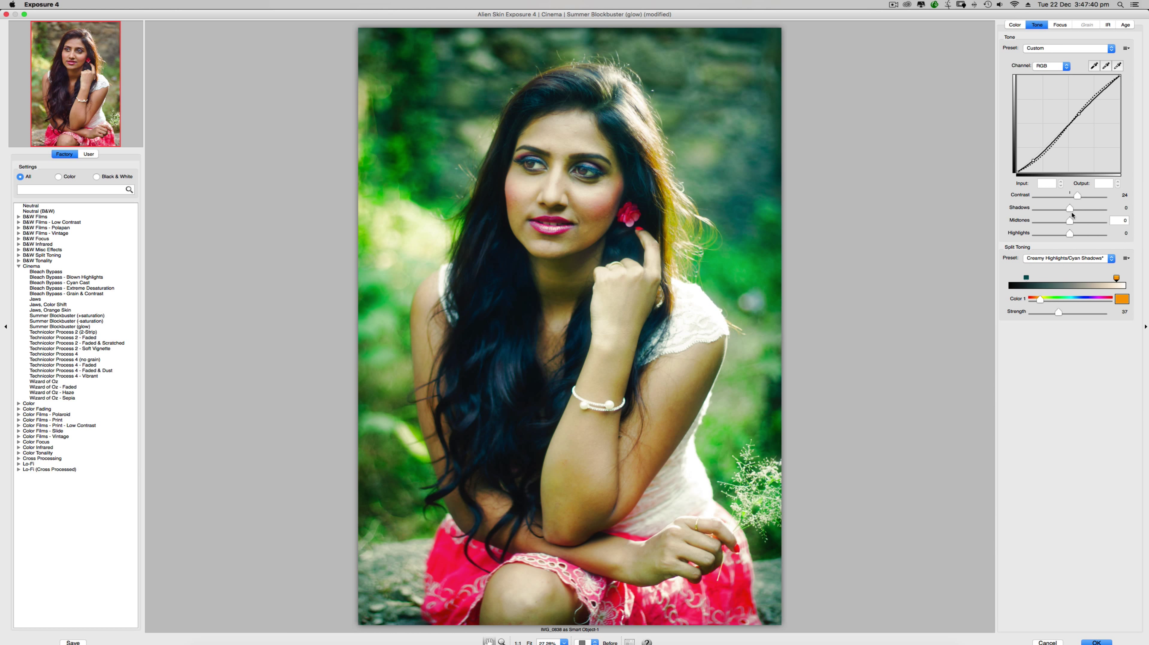
click(1060, 25)
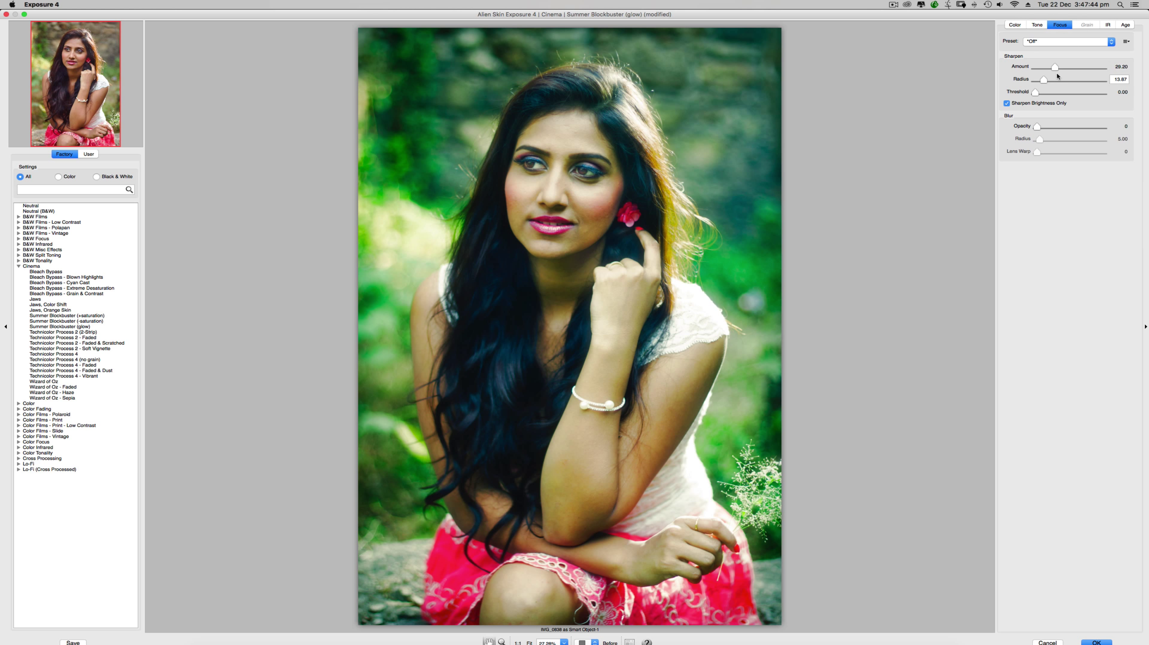
drag(1057, 68, 1064, 67)
- Try a small increase of the infrared color contrast and return it to 0
click(1109, 28)
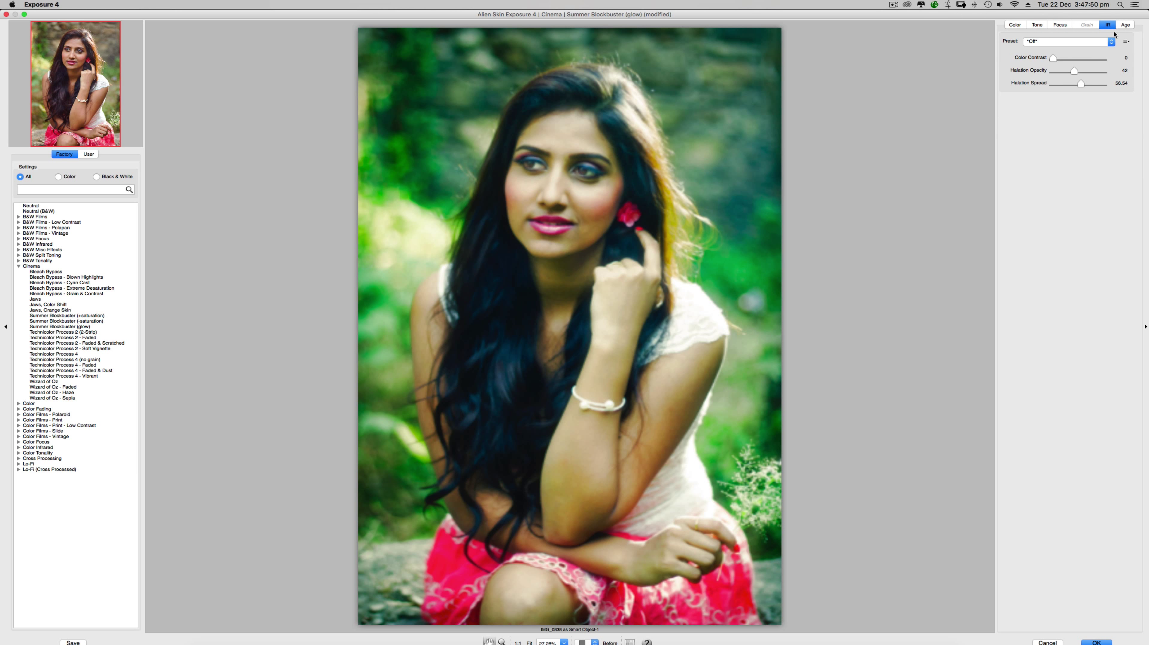
mouse_move(1053, 59)
mouse_down()
mouse_move(1071, 60)
mouse_move(1059, 60)
mouse_up()
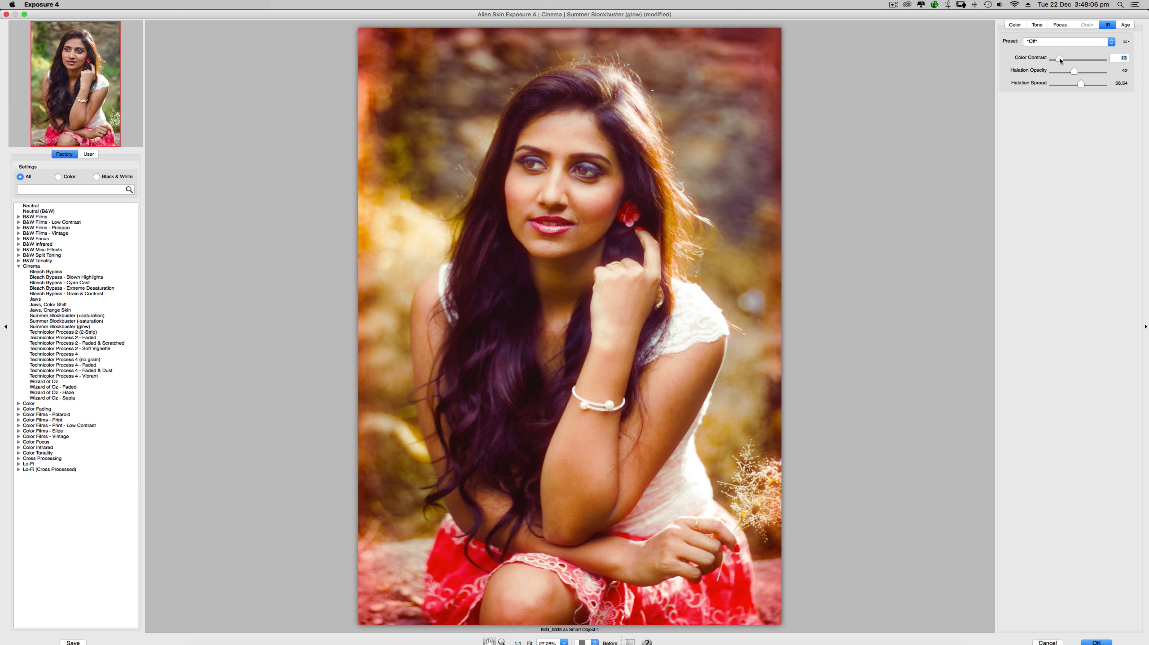
drag(1059, 60, 1040, 60)
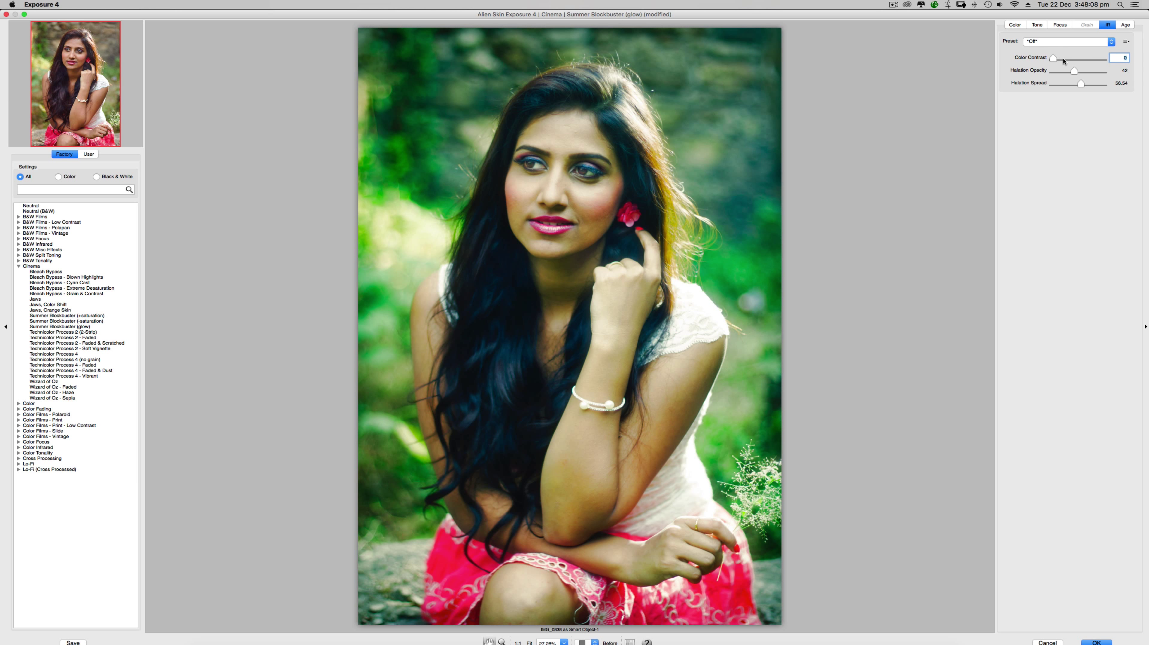
- Review the vignette and texture settings, return to the color settings and apply the Exposure 4 filter
click(1123, 25)
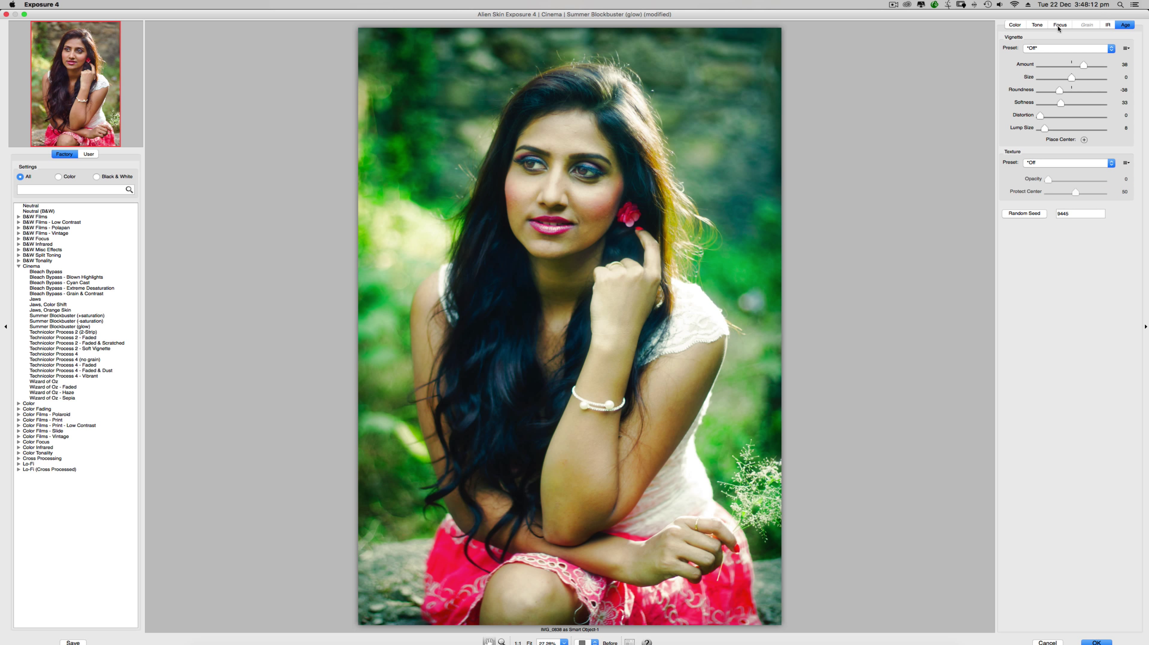
click(1015, 25)
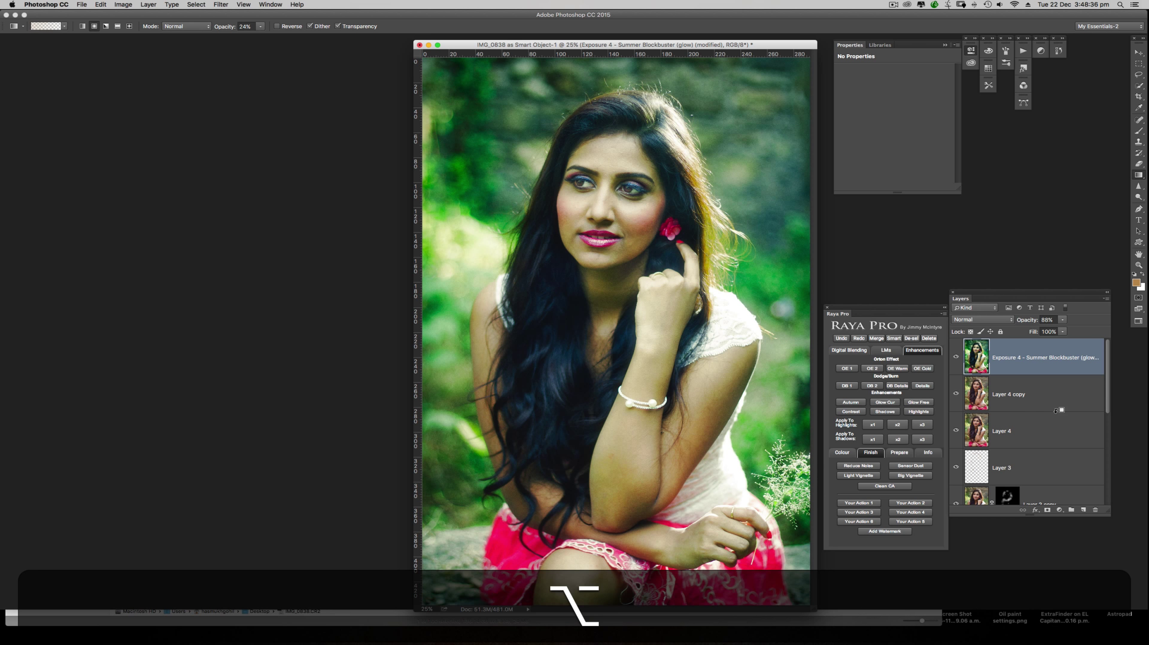
- Set the Exposure 4 layer's opacity to 80% and toggle its visibility to compare the image before and after
key(alt+space)
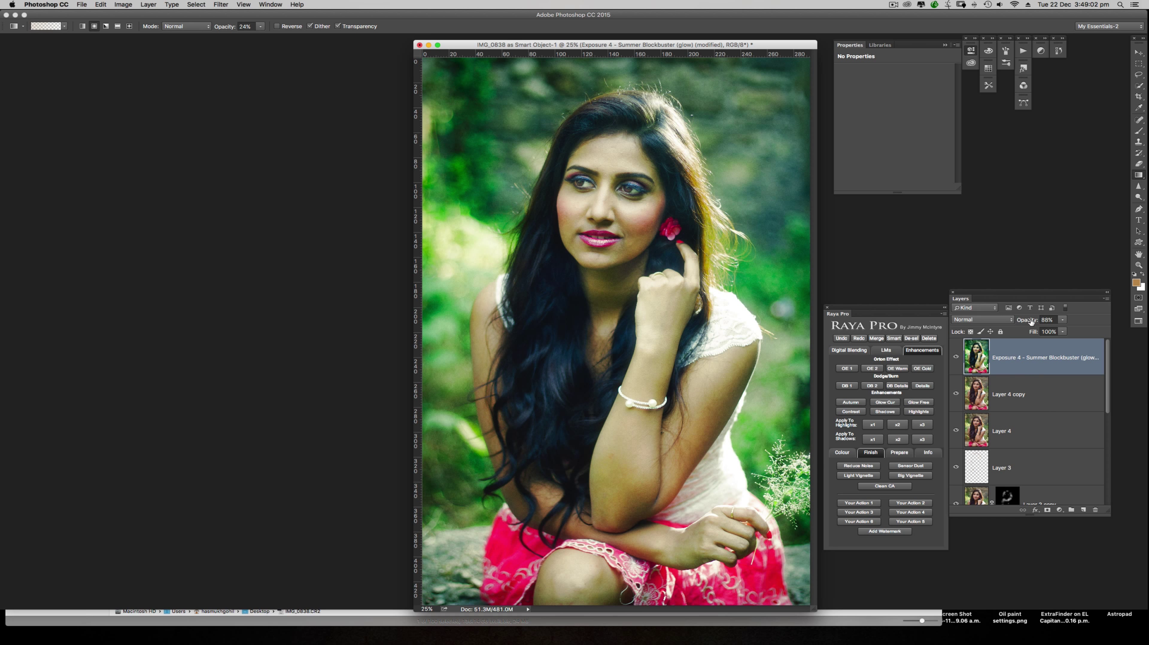
mouse_move(1030, 322)
mouse_down()
mouse_move(1015, 322)
mouse_move(1027, 325)
mouse_up()
click(956, 357)
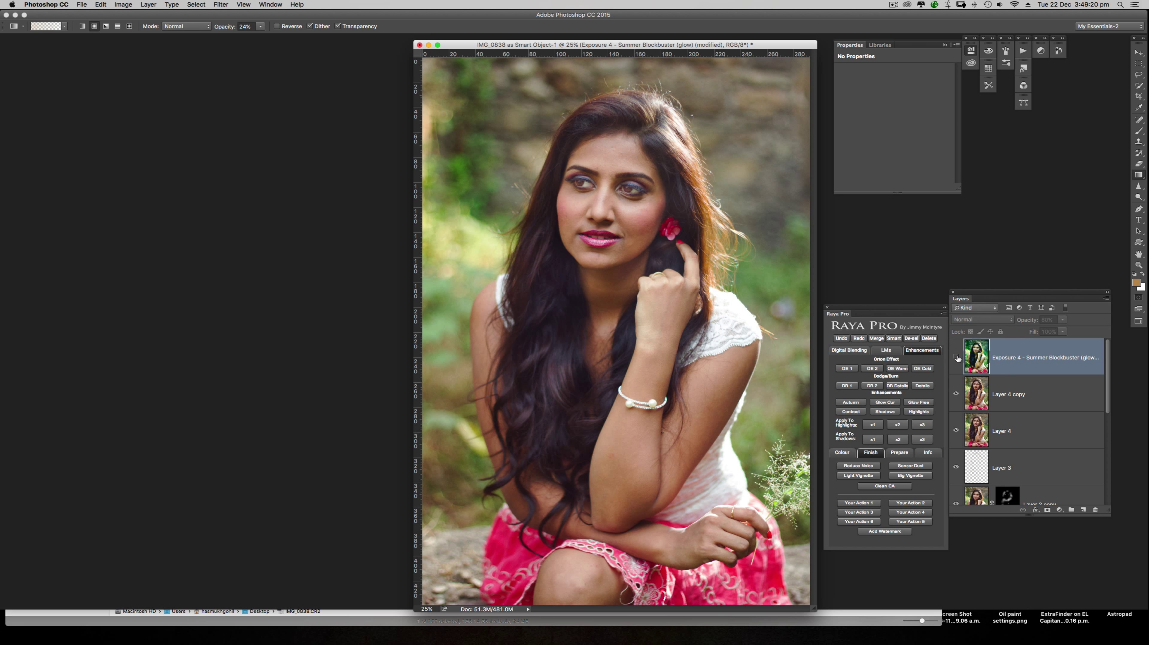
click(956, 357)
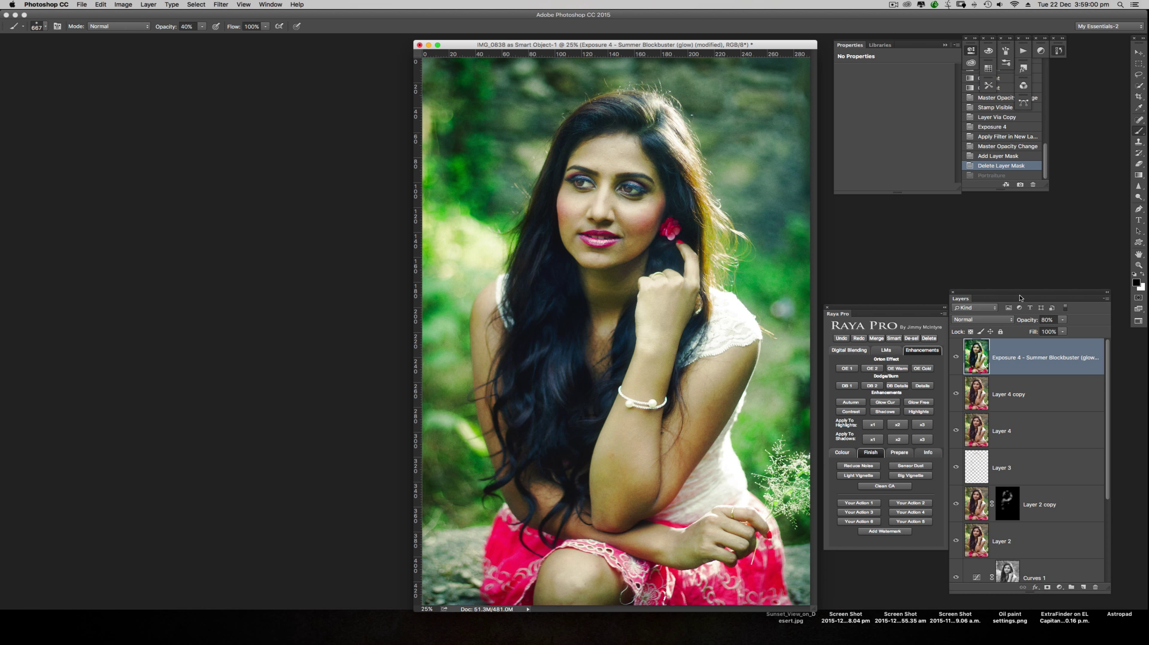
- Apply Imagenomic Portraiture skin smoothing with the Smoothing: Normal preset to the Exposure 4 layer
drag(1026, 296, 1025, 203)
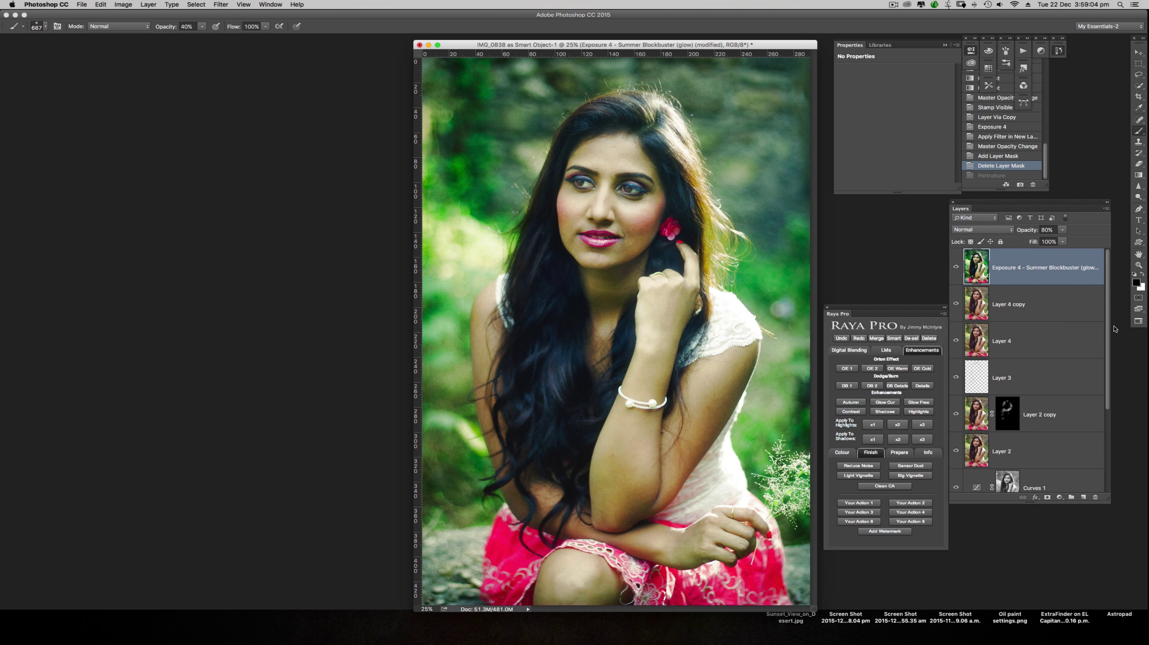
click(1106, 313)
click(221, 5)
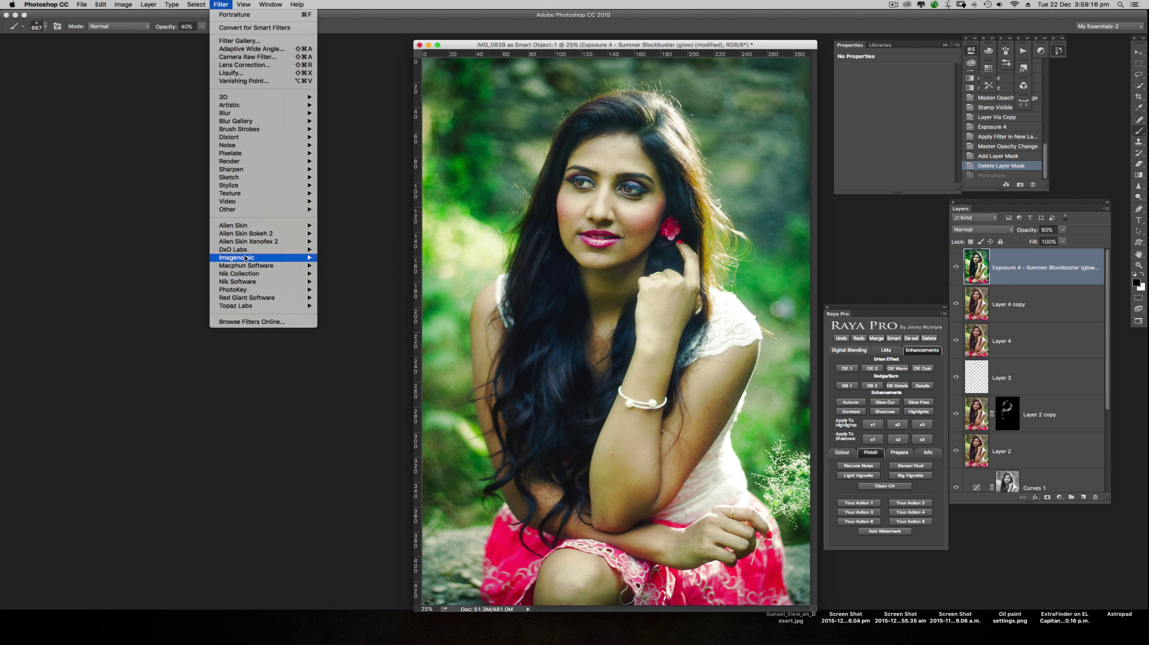
mouse_move(283, 259)
click(340, 266)
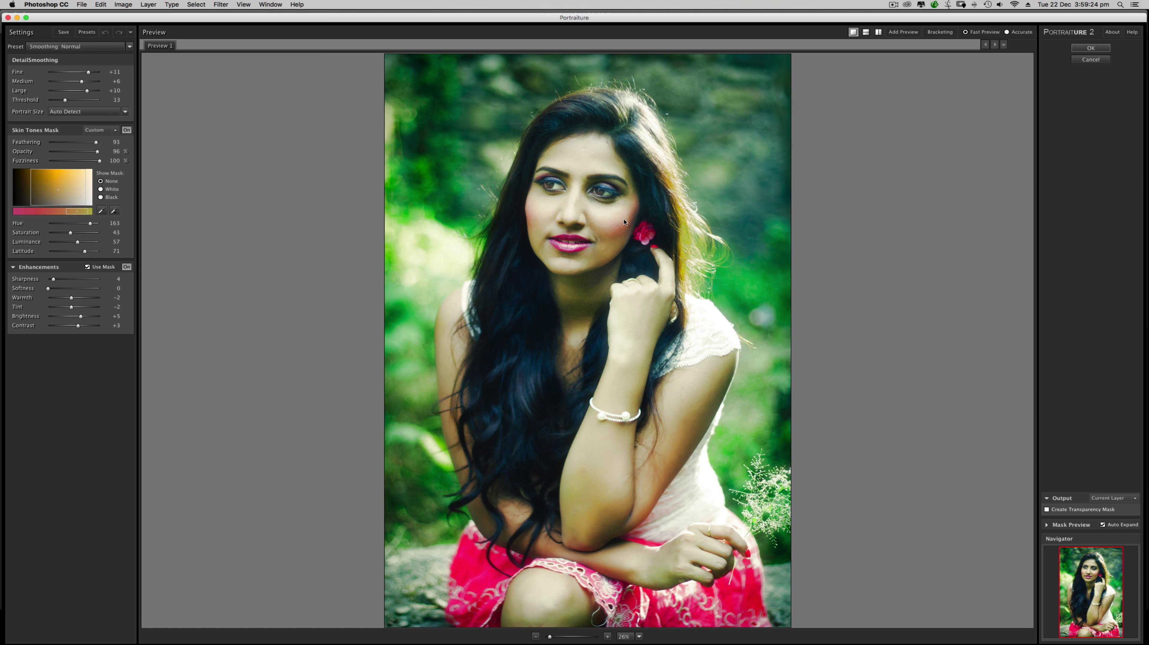
click(1088, 48)
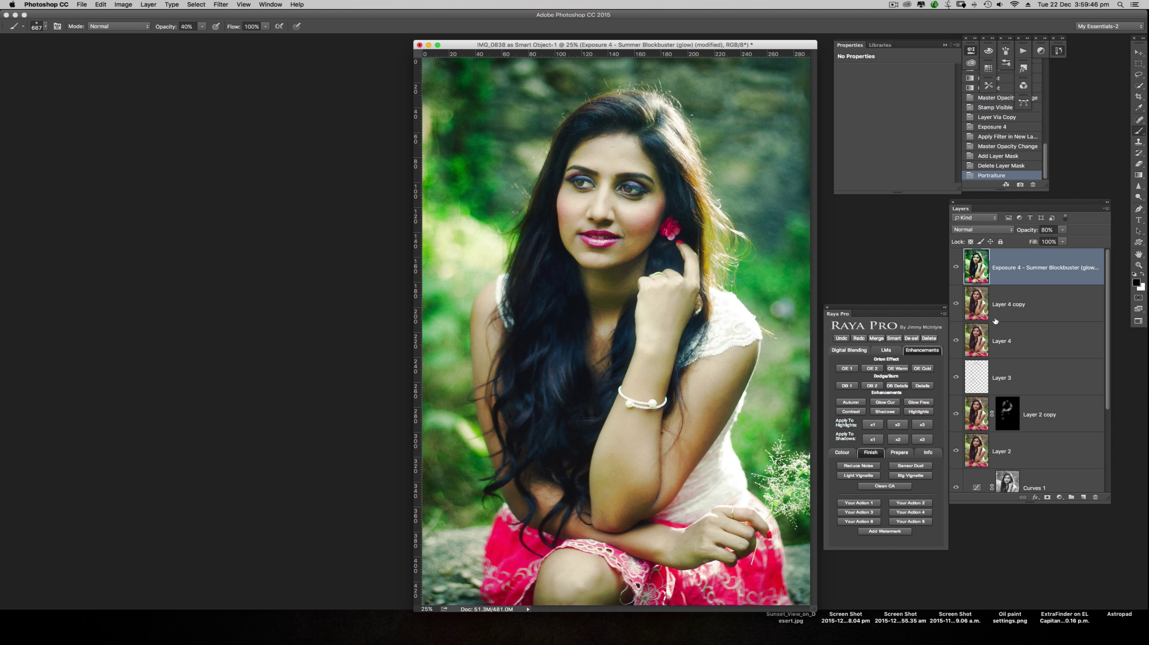
- Duplicate the smoothed Exposure 4 layer and toggle the copy's visibility to compare the effect
key(super)
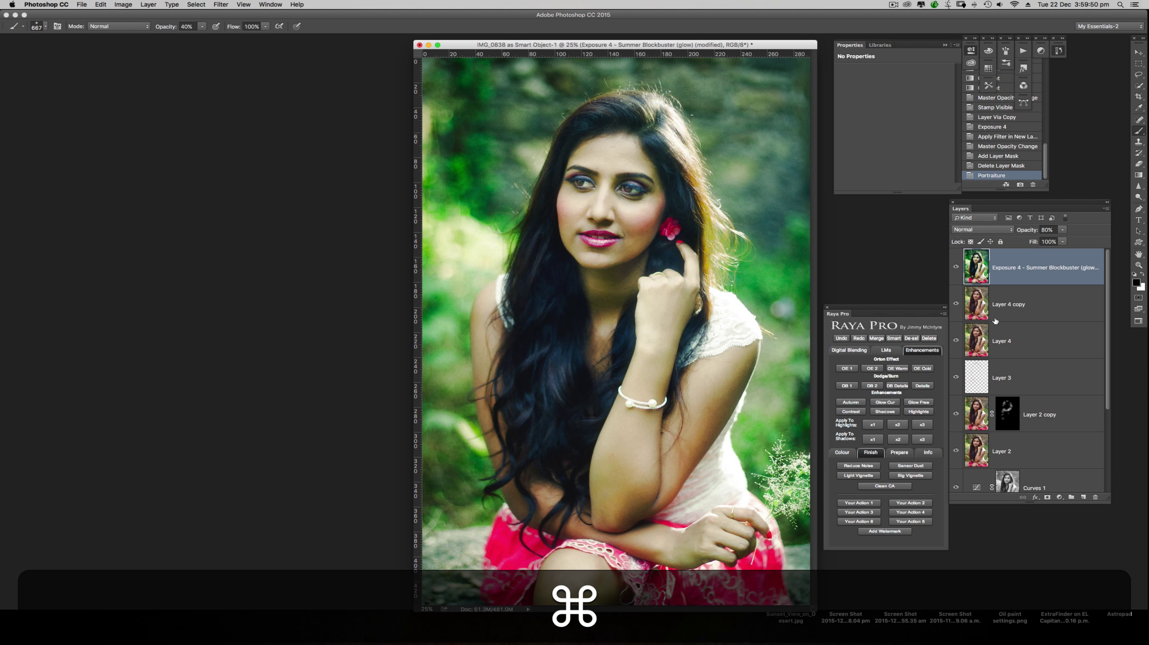
key(super+j)
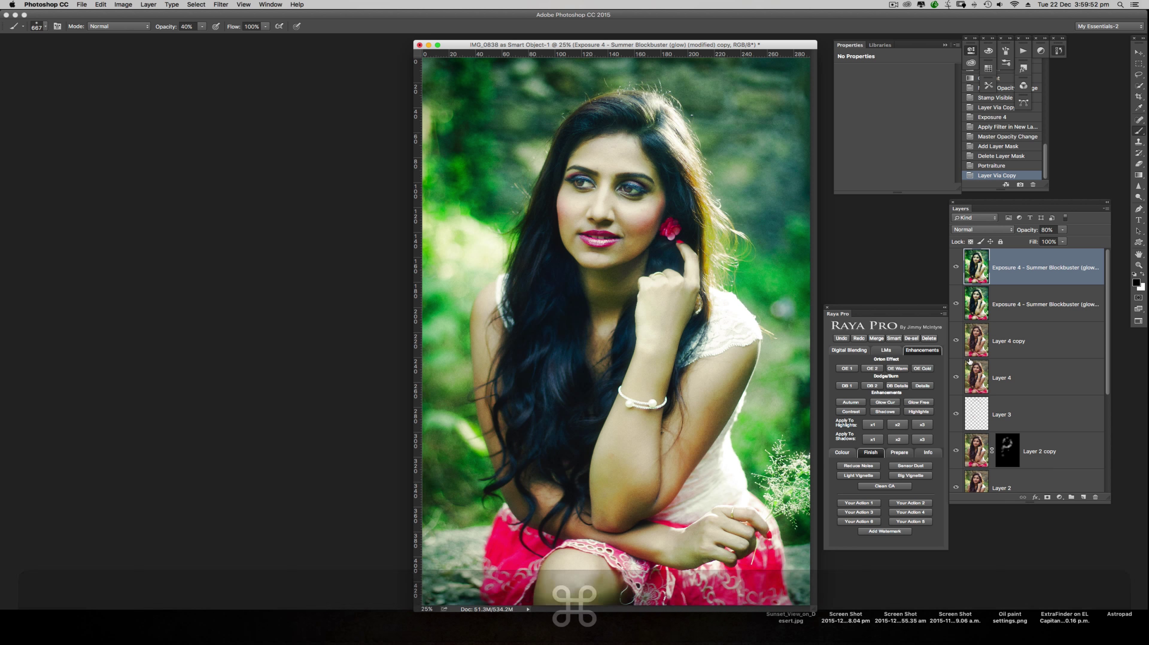
click(956, 267)
click(956, 267)
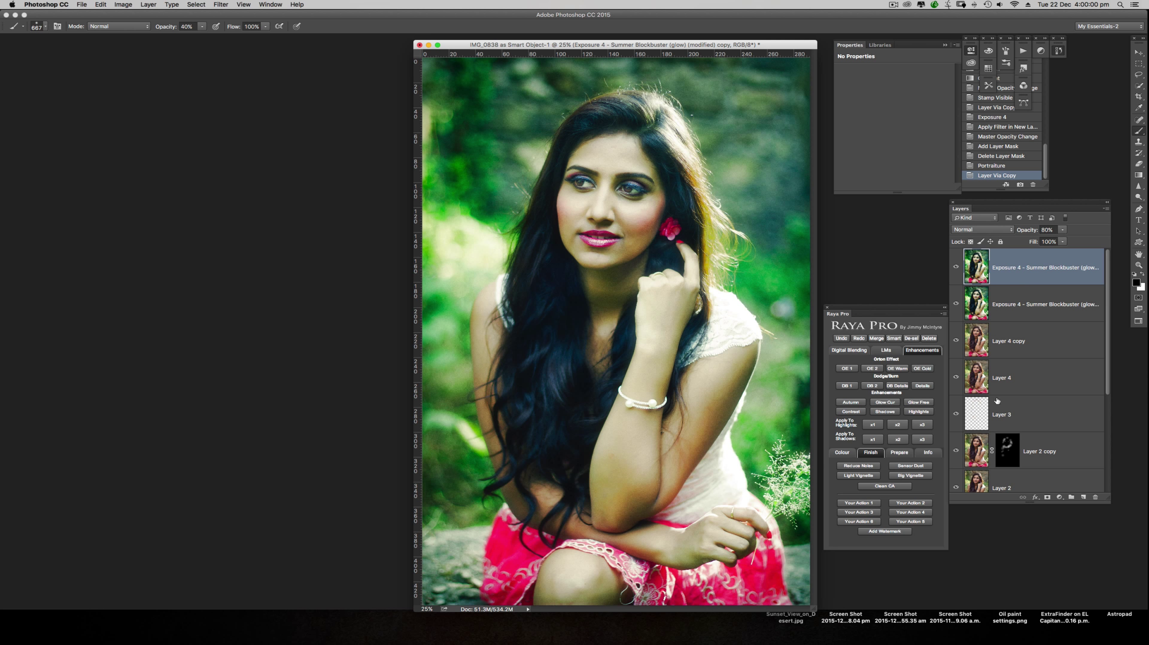
click(956, 268)
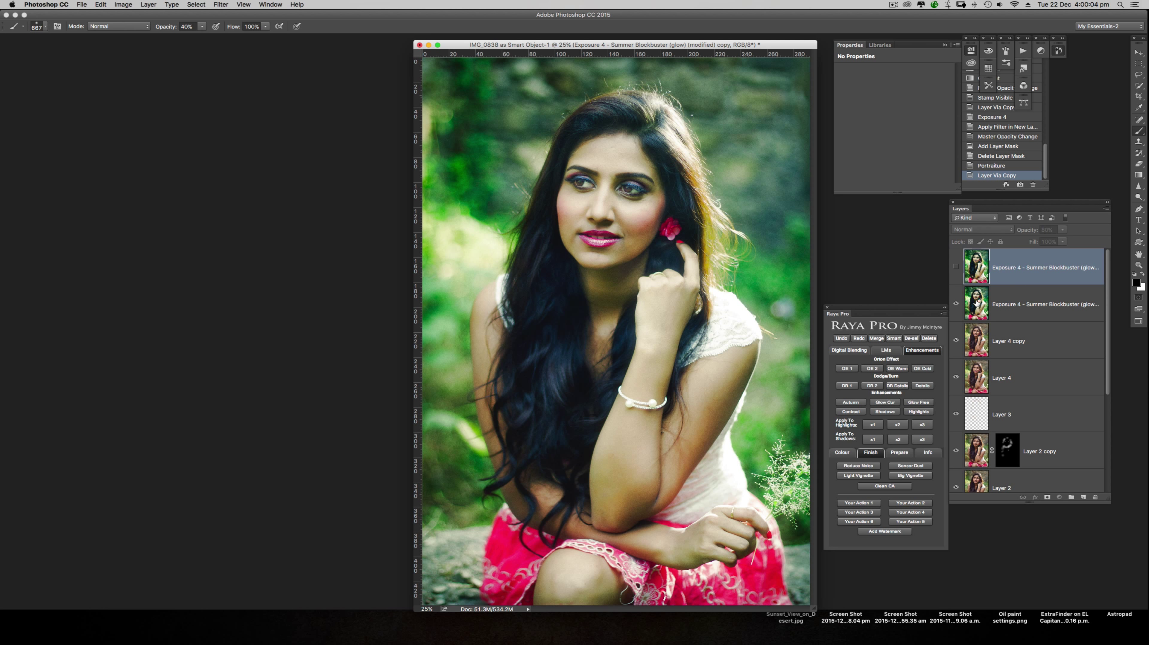
- Apply a Gaussian Blur with a 10.1-pixel radius to the lower Exposure 4 layer
click(1005, 307)
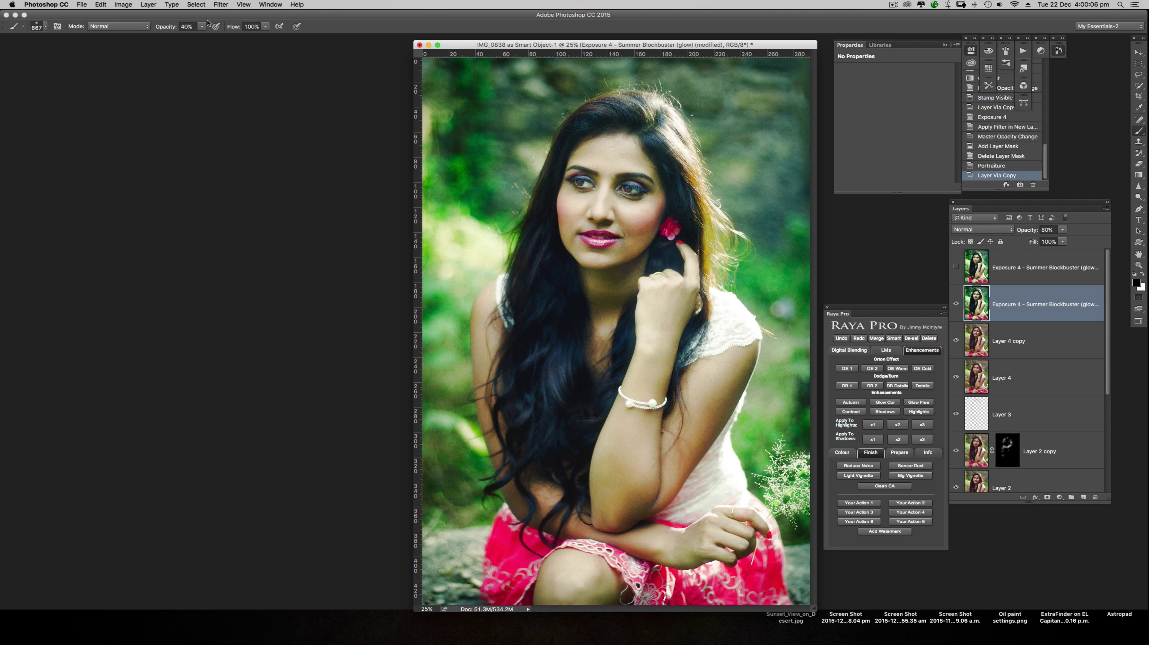
click(220, 5)
mouse_move(229, 121)
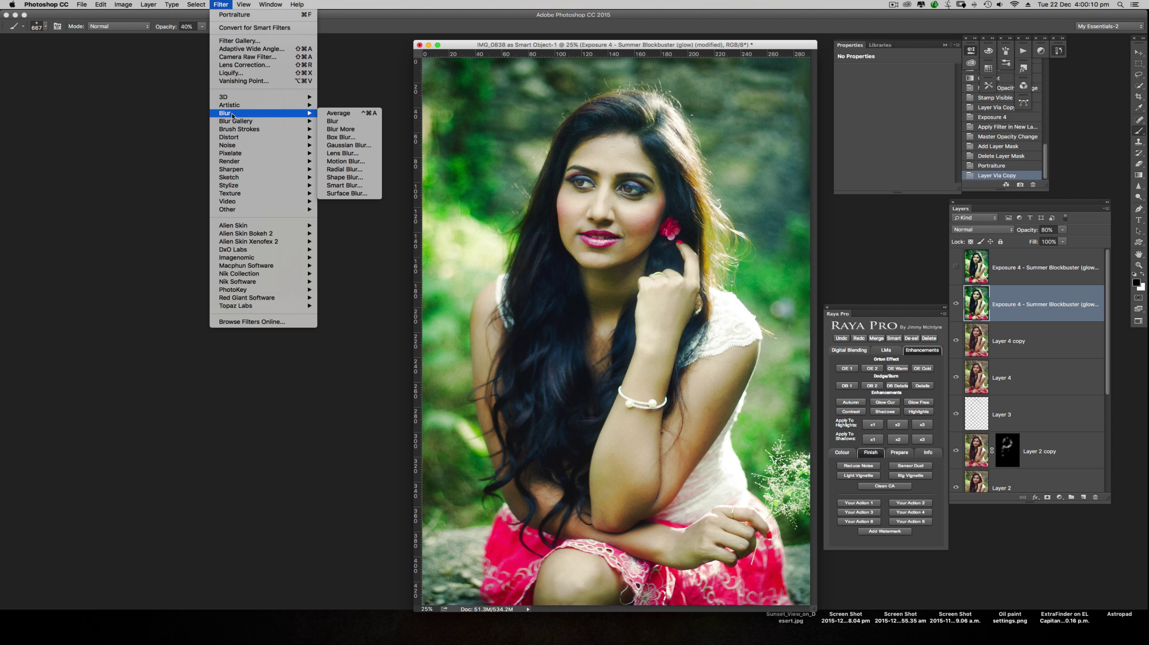
click(337, 148)
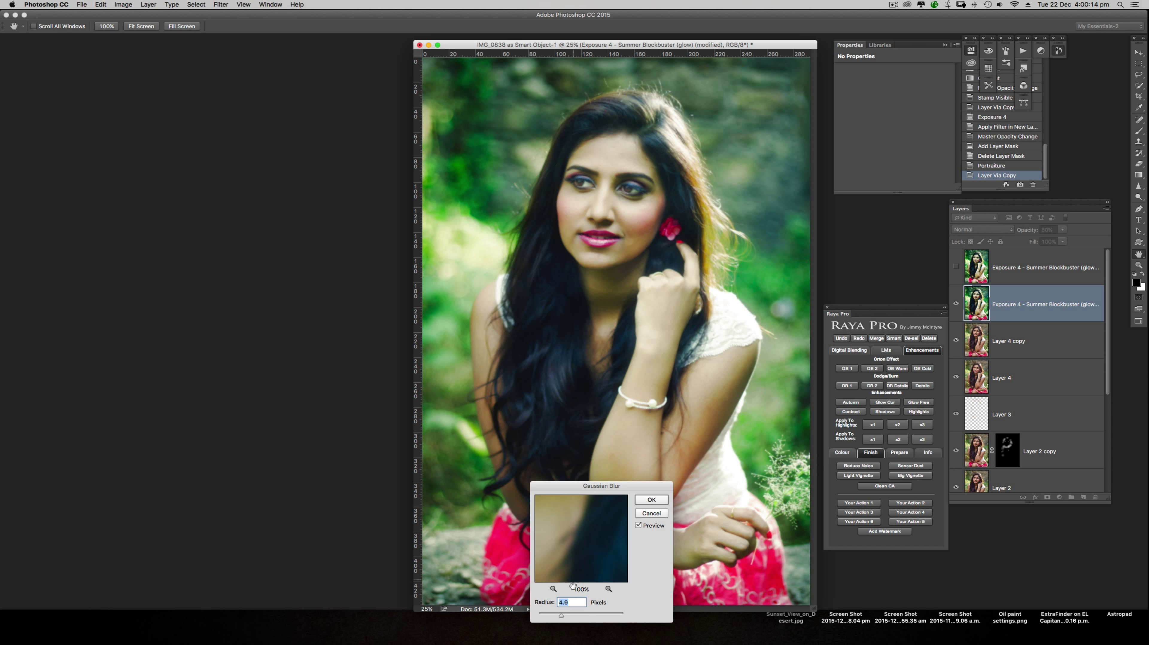
drag(562, 617, 567, 618)
drag(569, 617, 574, 620)
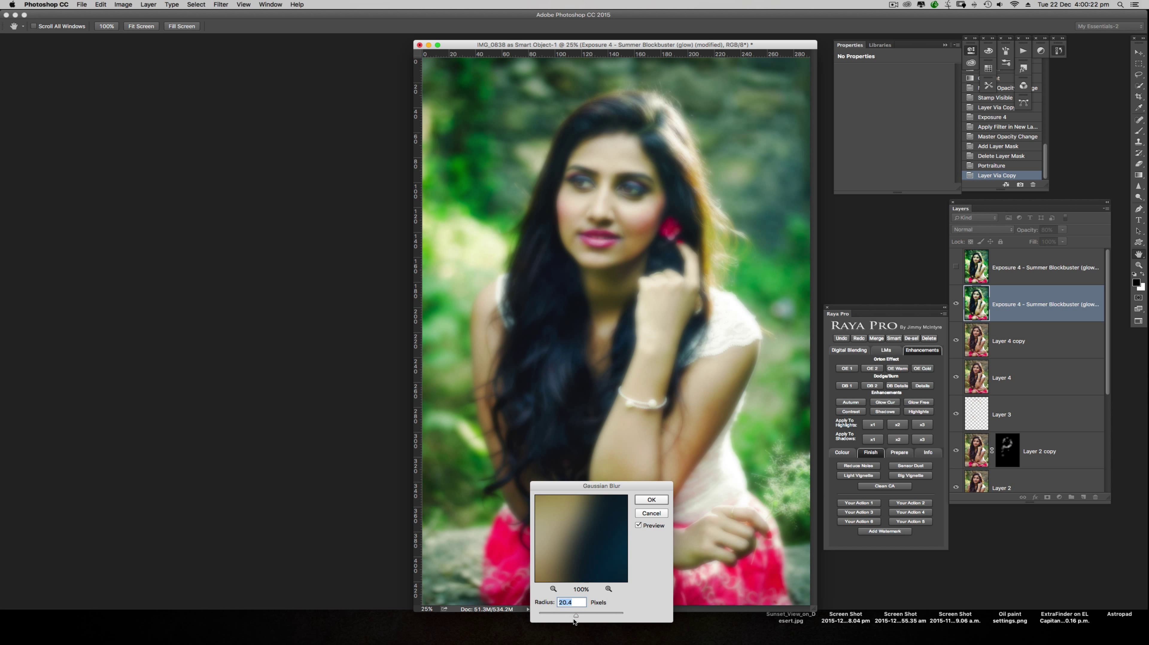
drag(575, 617, 571, 617)
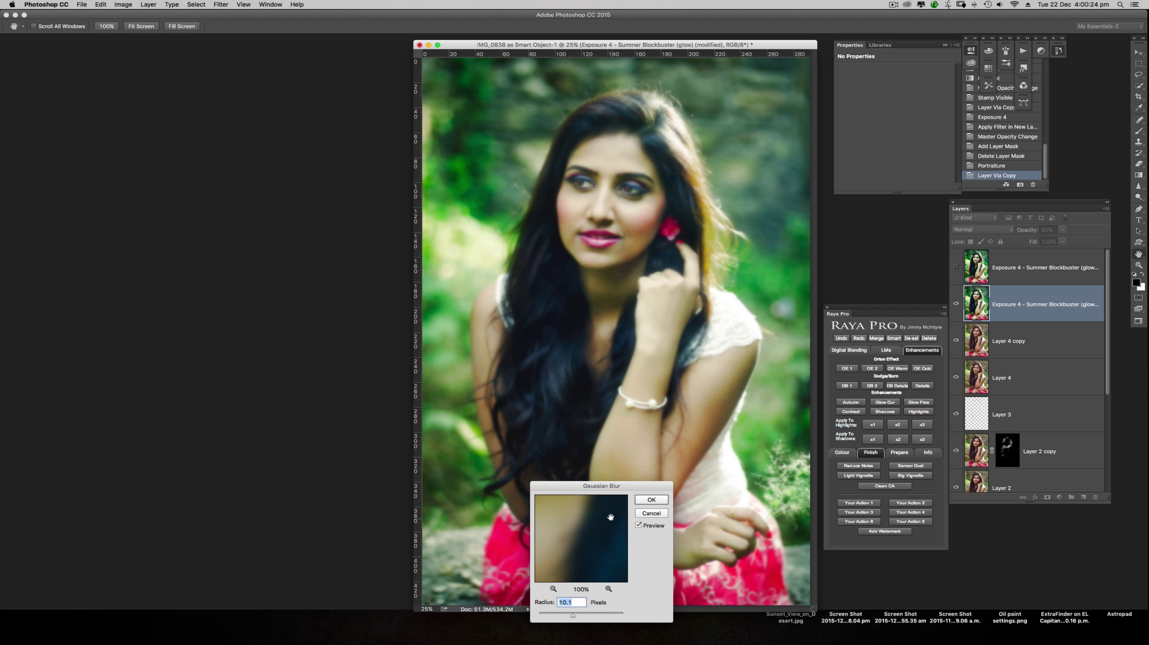
click(652, 500)
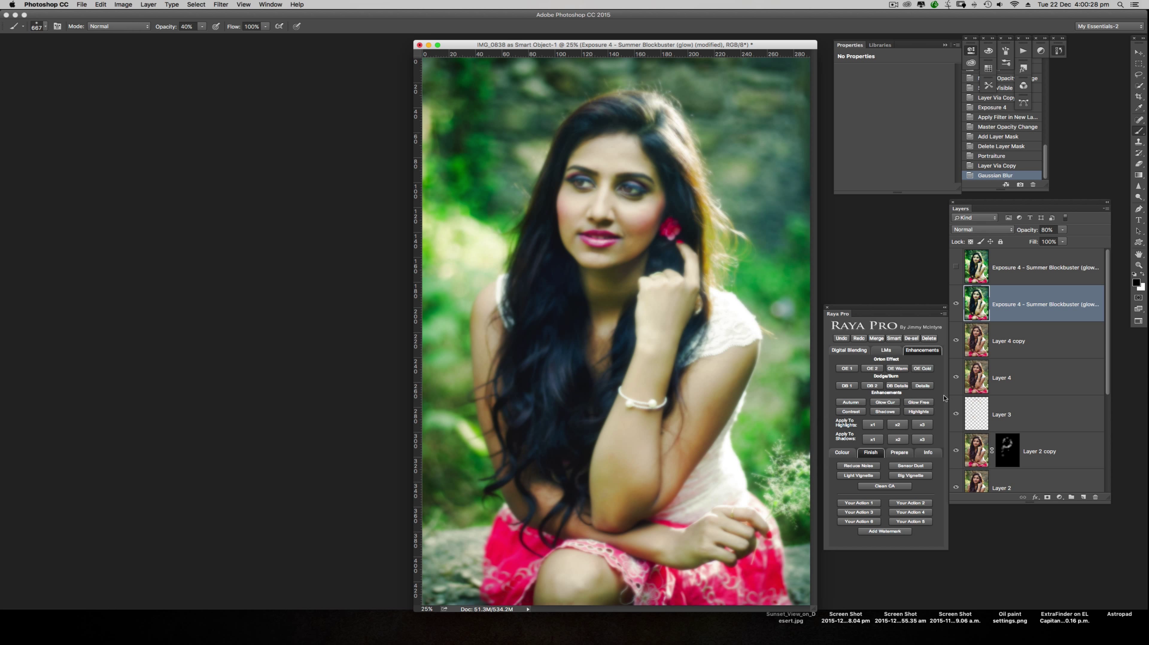
- Show the sharp Exposure 4 copy and set the blurred layer beneath it to 100% opacity
click(956, 267)
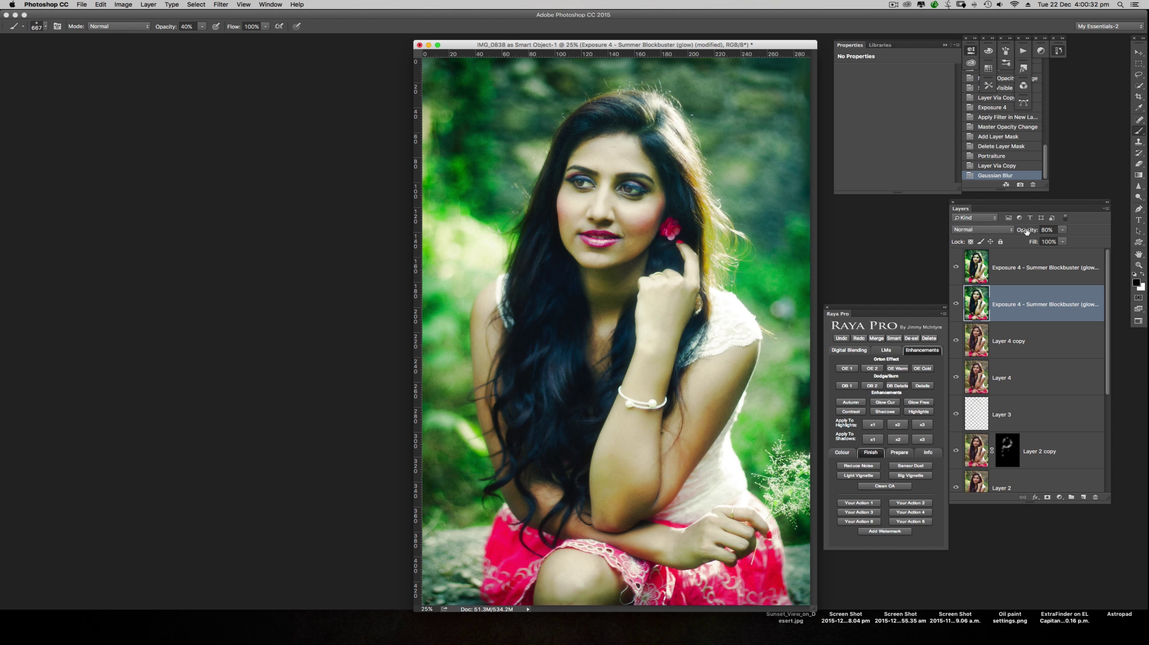
drag(1027, 231, 1048, 231)
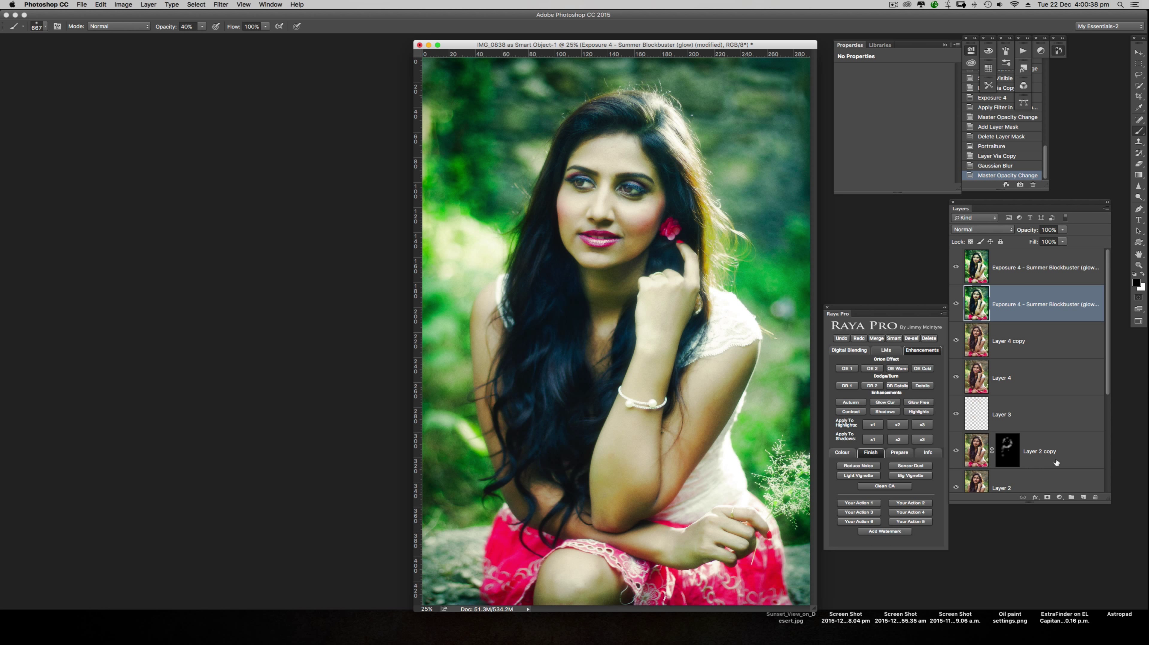
- Add a white layer mask to the sharp Exposure 4 copy at the top of the stack
click(1047, 497)
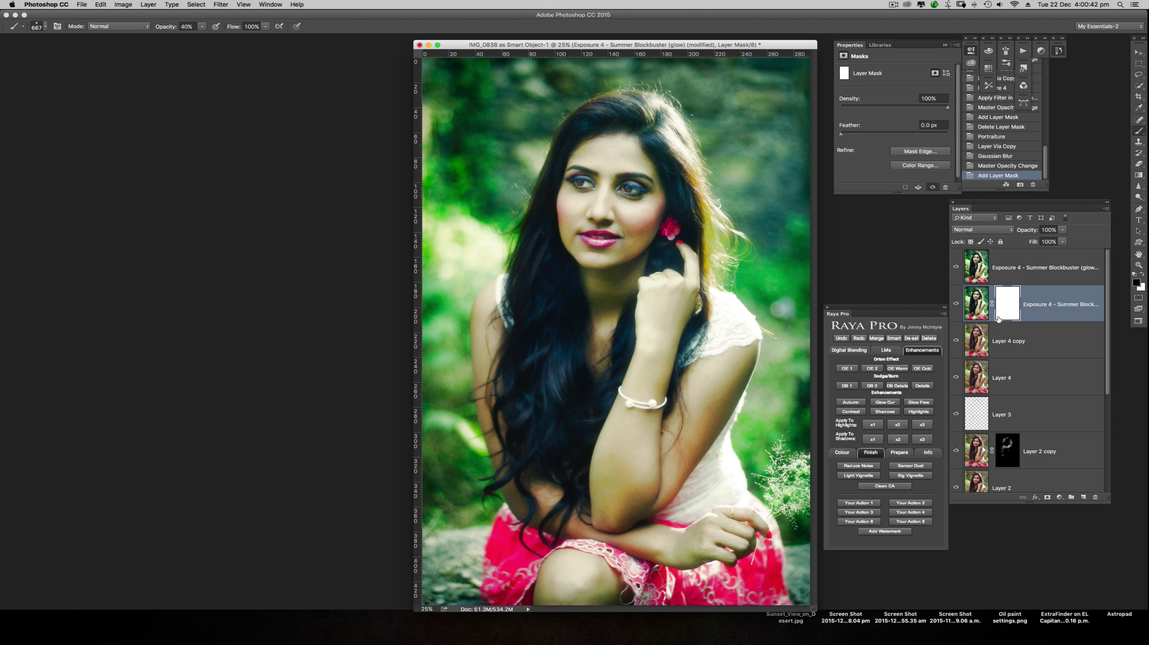
key(cmd+z)
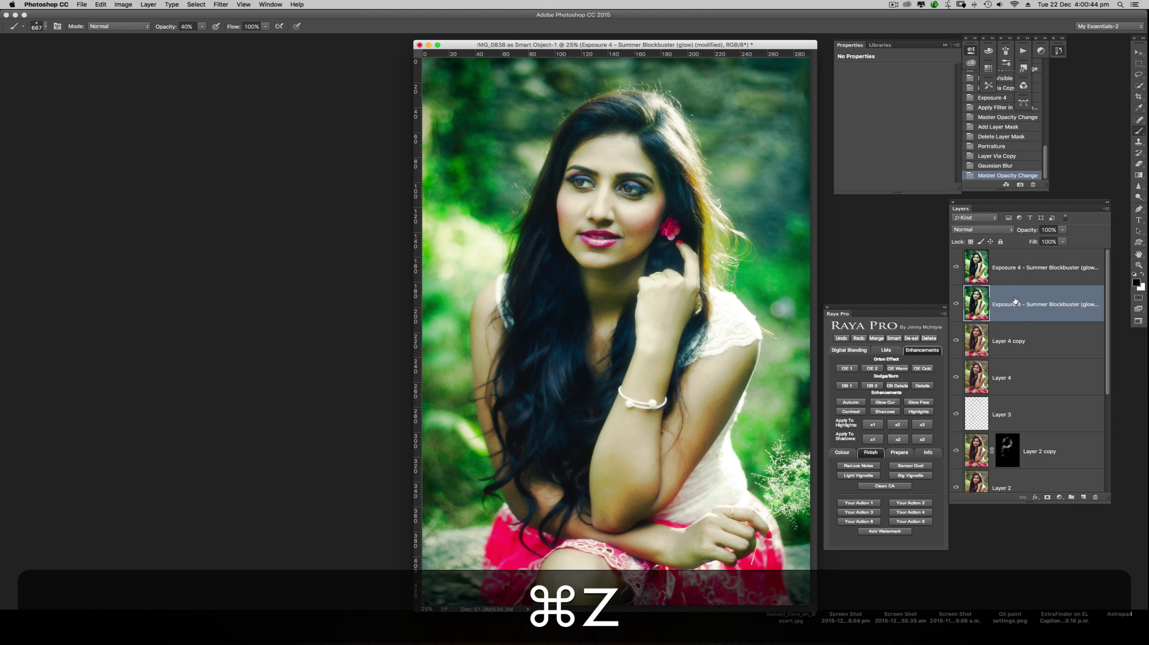
click(1014, 261)
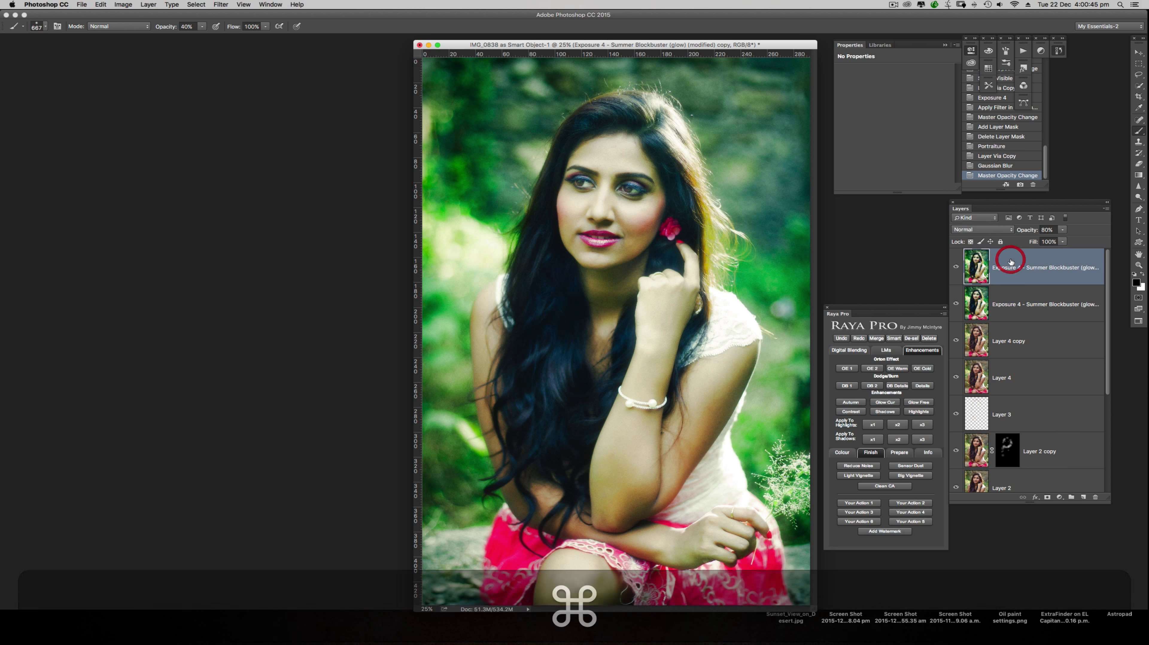
click(1047, 496)
click(1002, 274)
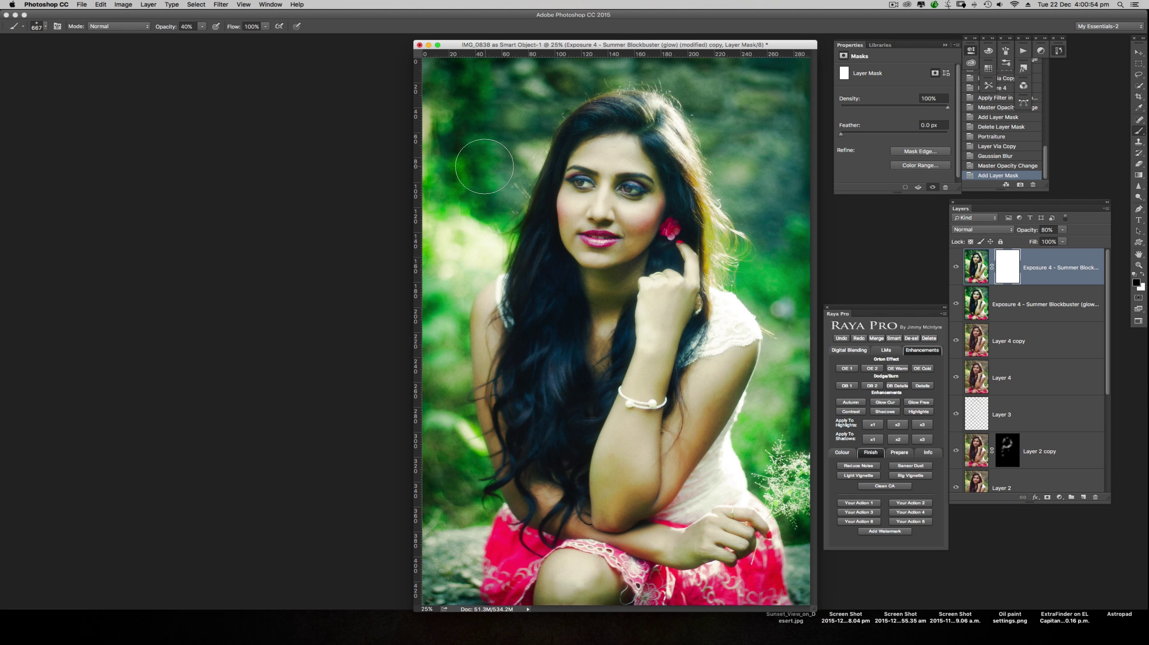
- Paint black at 100% brush opacity on the mask over the background on both sides of the woman to reveal the blur
key(0)
drag(423, 456, 497, 90)
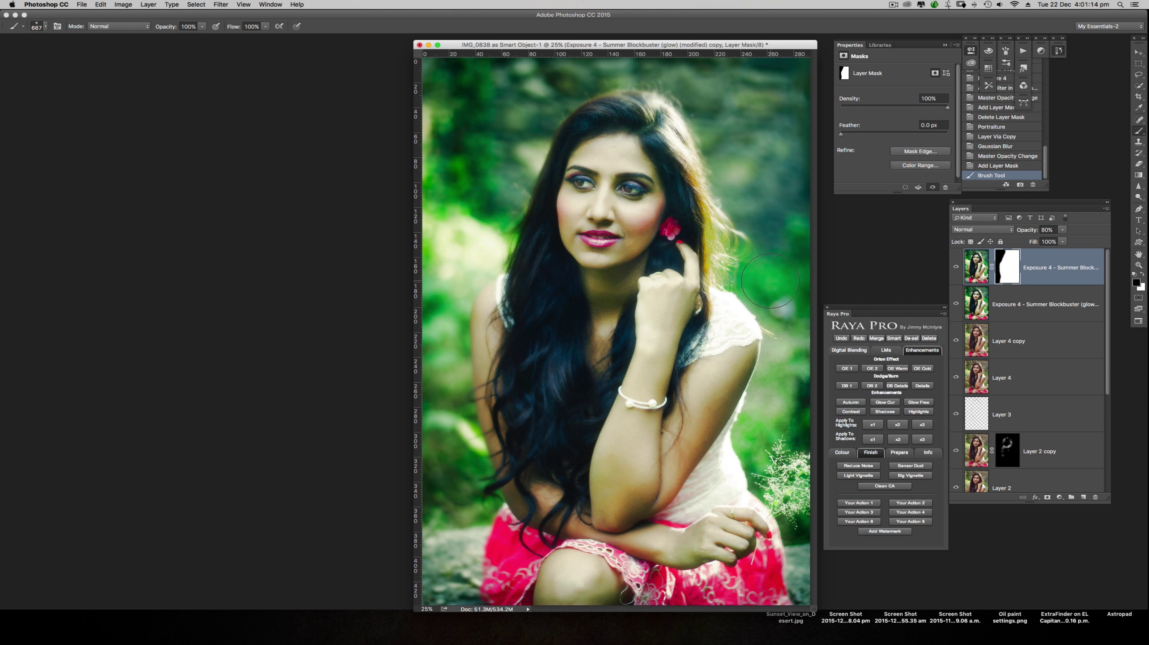
mouse_move(798, 360)
mouse_down()
mouse_move(774, 422)
mouse_move(794, 404)
mouse_move(763, 443)
mouse_move(788, 486)
mouse_up()
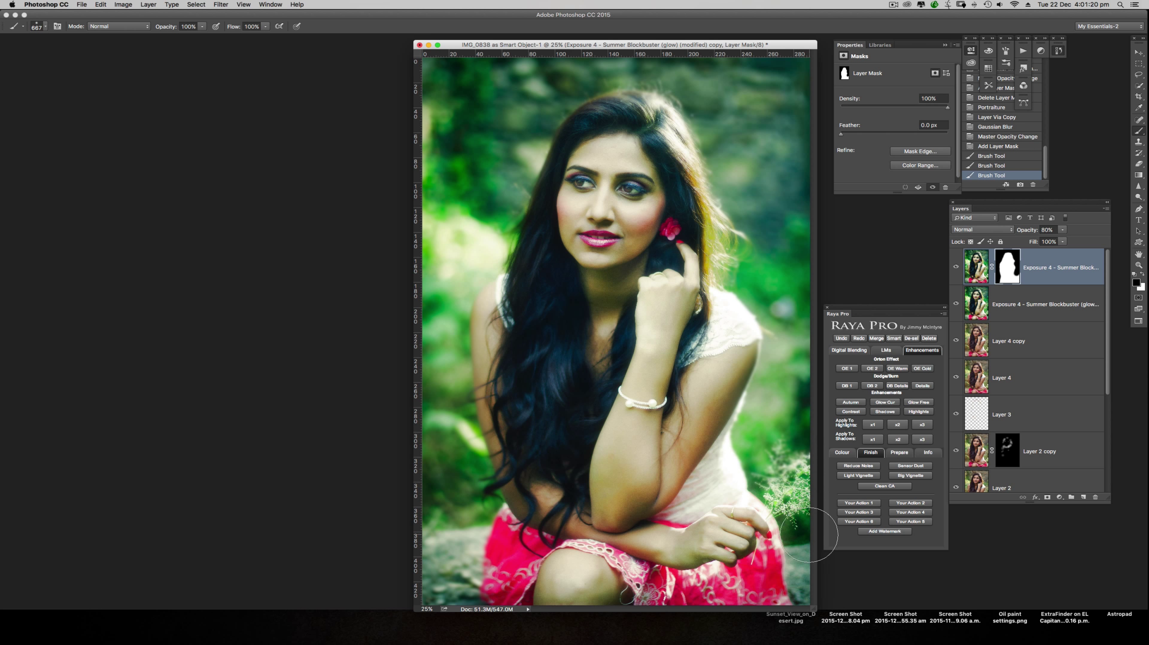
- Reduce the brush size to 200 and mask the leftover background along the photo's right edge, including beside the skirt
key(bracketleft)
key(bracketleft)
key(bracketleft)
key(bracketleft)
key(bracketleft)
mouse_move(797, 557)
mouse_down()
mouse_move(799, 601)
mouse_move(806, 583)
mouse_up()
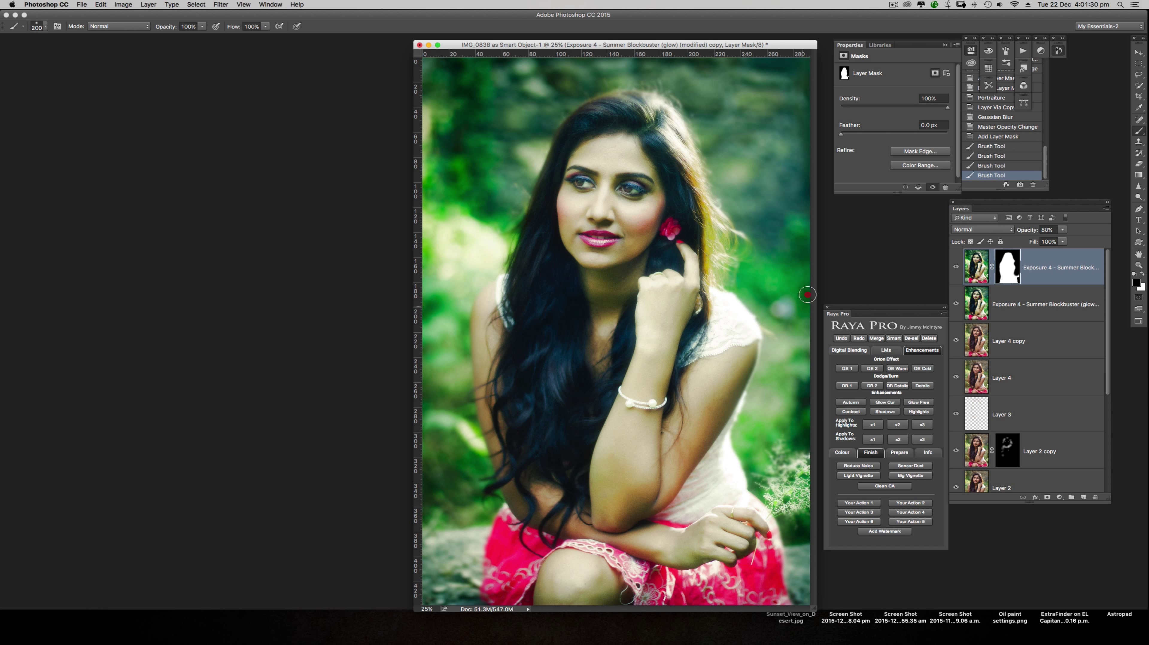
drag(808, 295, 809, 274)
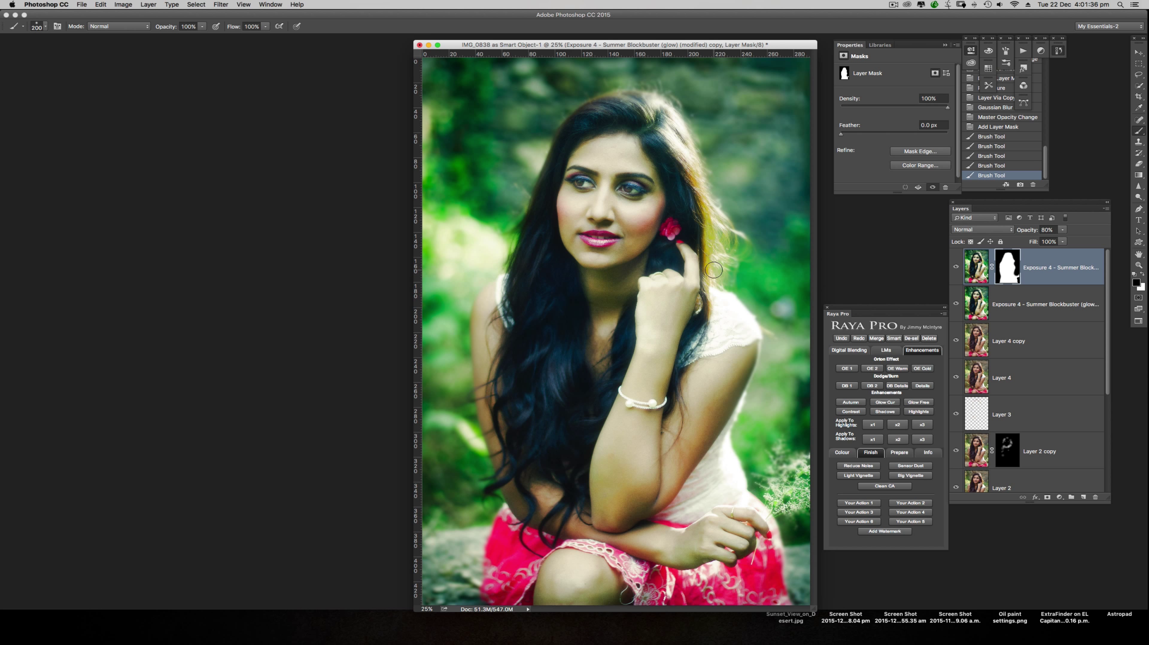
- Paint white on the mask along the outer edges of the hair and head to restore their sharpness
key(x)
mouse_move(726, 246)
mouse_down()
mouse_move(699, 262)
mouse_move(733, 257)
mouse_move(709, 270)
mouse_up()
mouse_move(702, 201)
mouse_down()
mouse_move(688, 140)
mouse_move(659, 104)
mouse_move(594, 118)
mouse_up()
mouse_move(594, 117)
mouse_down()
mouse_move(562, 148)
mouse_move(533, 222)
mouse_move(522, 297)
mouse_move(553, 306)
mouse_move(518, 304)
mouse_move(506, 443)
mouse_move(484, 333)
mouse_move(493, 304)
mouse_move(526, 341)
mouse_move(527, 316)
mouse_up()
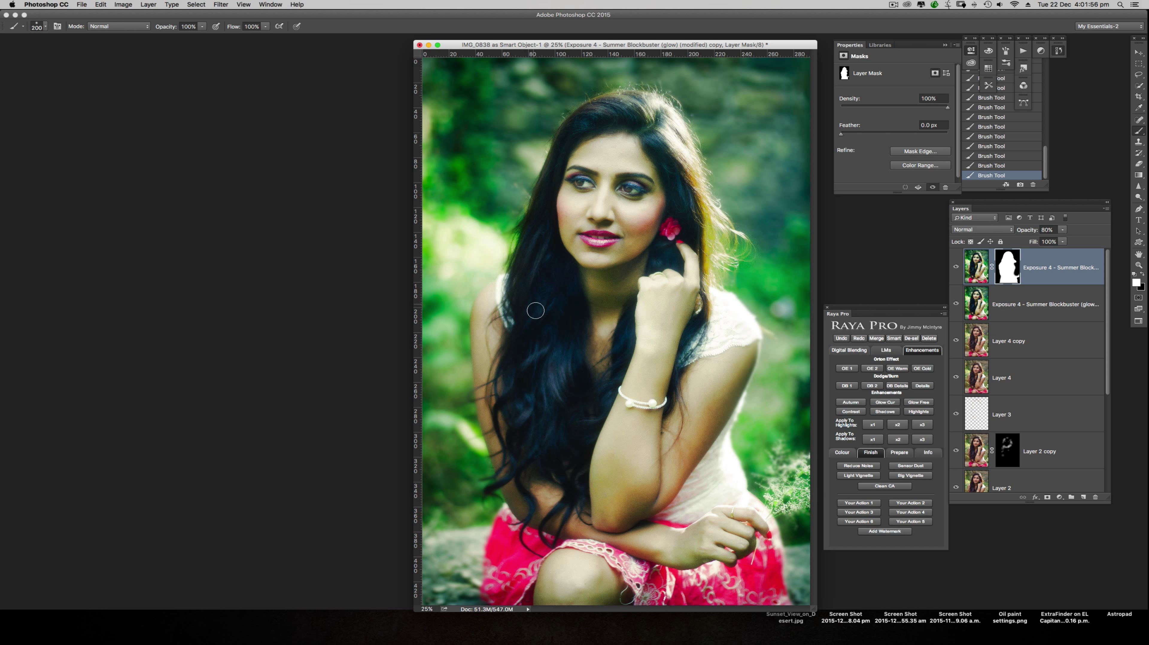
- Add small white radial gradients at 24% opacity to the mask along the upper-right edge of the hair
key(g)
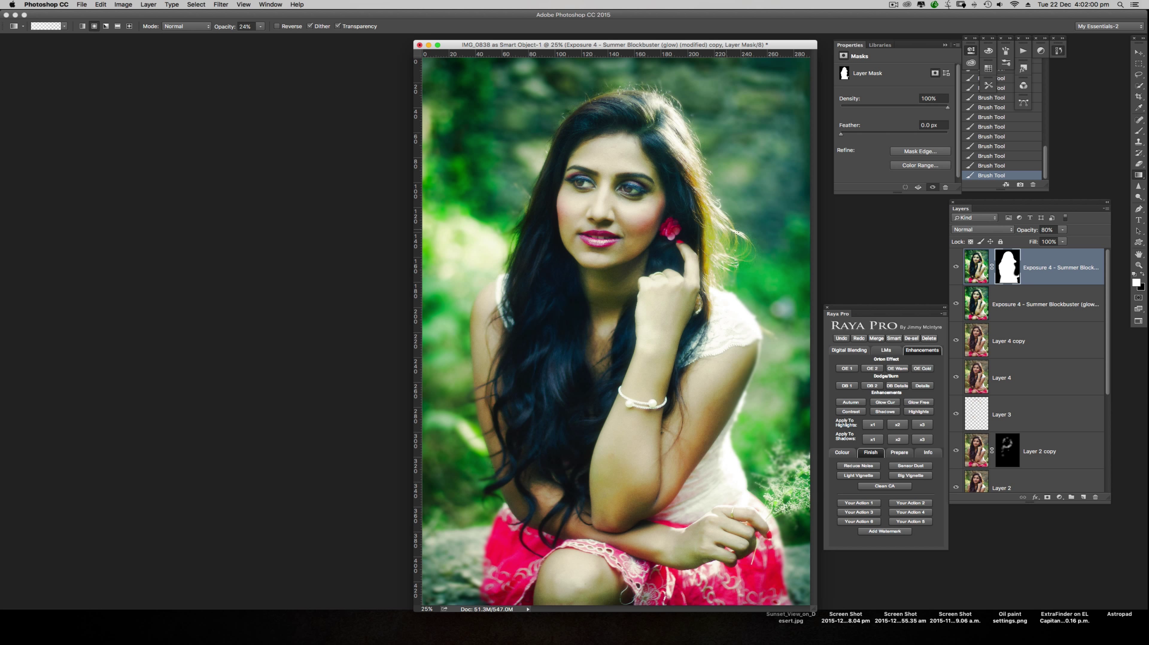
click(94, 27)
click(65, 26)
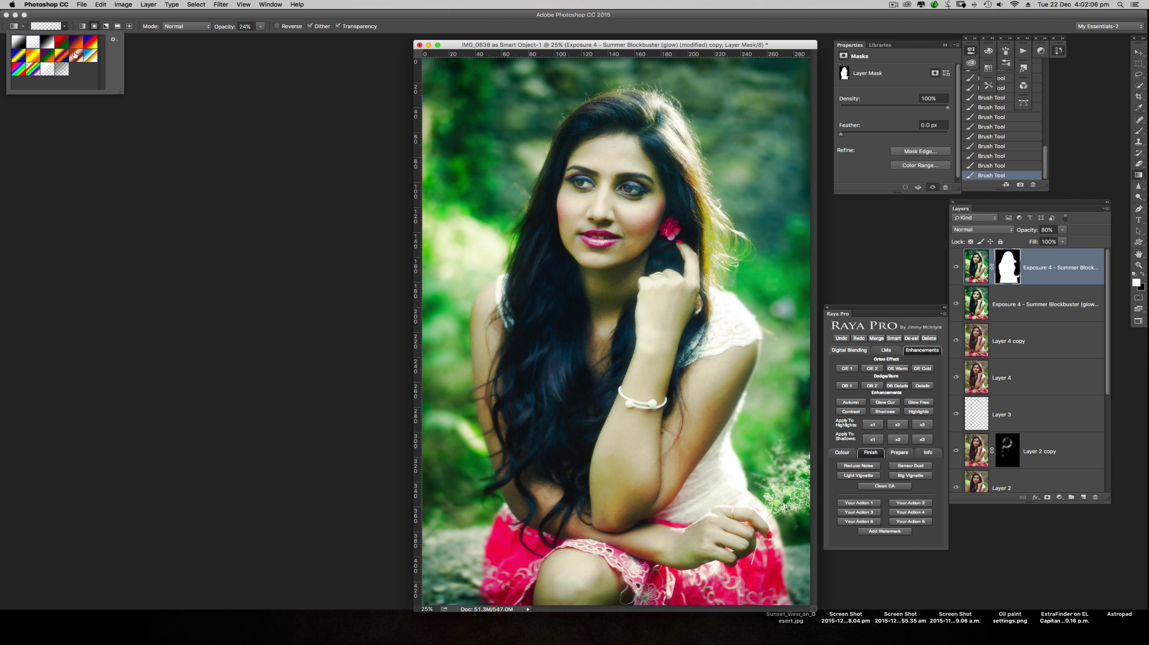
mouse_move(675, 124)
mouse_down()
mouse_move(674, 147)
mouse_move(669, 136)
mouse_up()
drag(670, 112, 669, 121)
drag(664, 111, 659, 123)
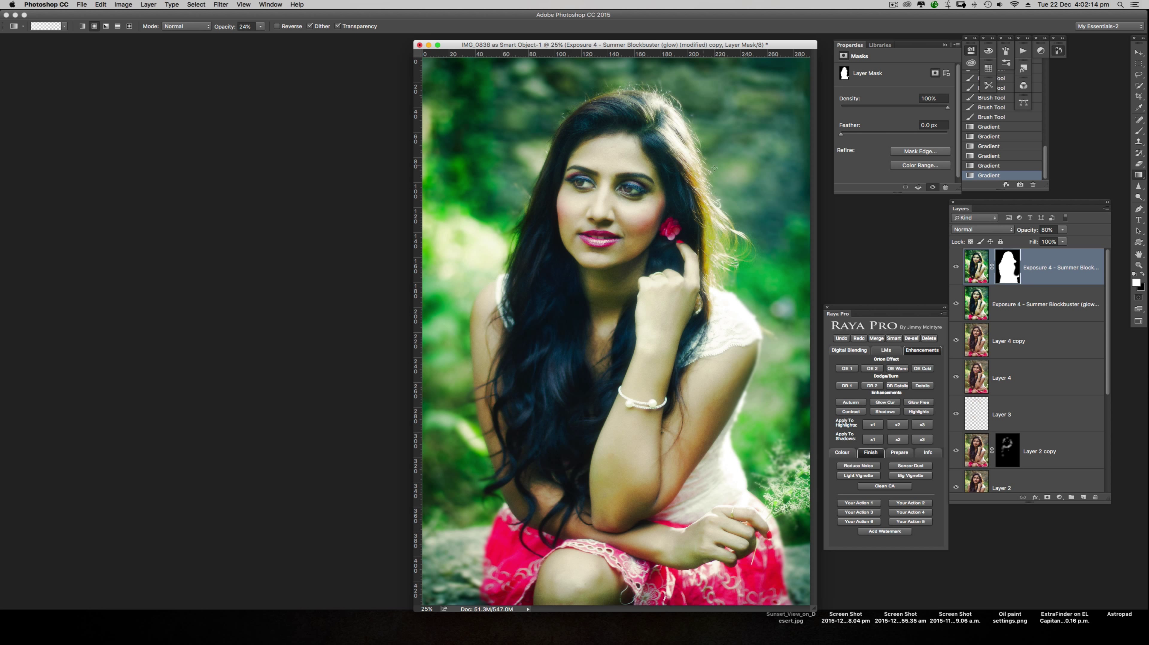
- Add small black radial gradients at 24% opacity to the mask over the background above the white-sleeved shoulder on the right
key(x)
drag(762, 235, 766, 262)
drag(764, 258, 763, 271)
mouse_move(760, 275)
mouse_down()
mouse_move(745, 268)
mouse_move(753, 283)
mouse_up()
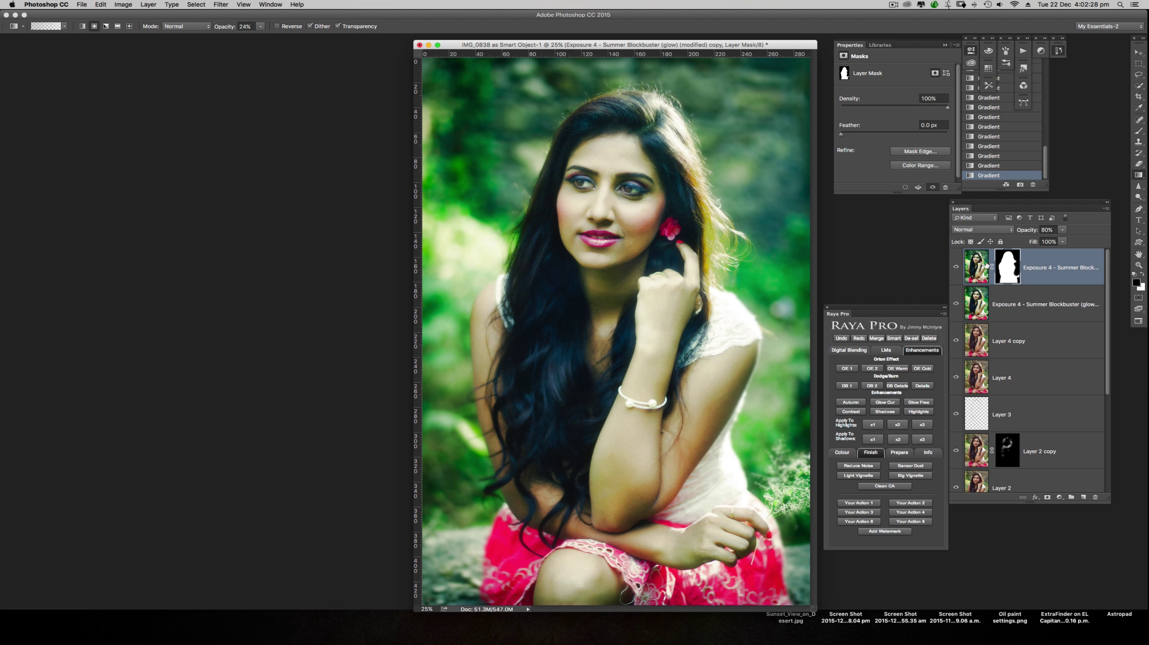
- Stamp all visible layers into a new merged layer at the top of the stack
key(alt)
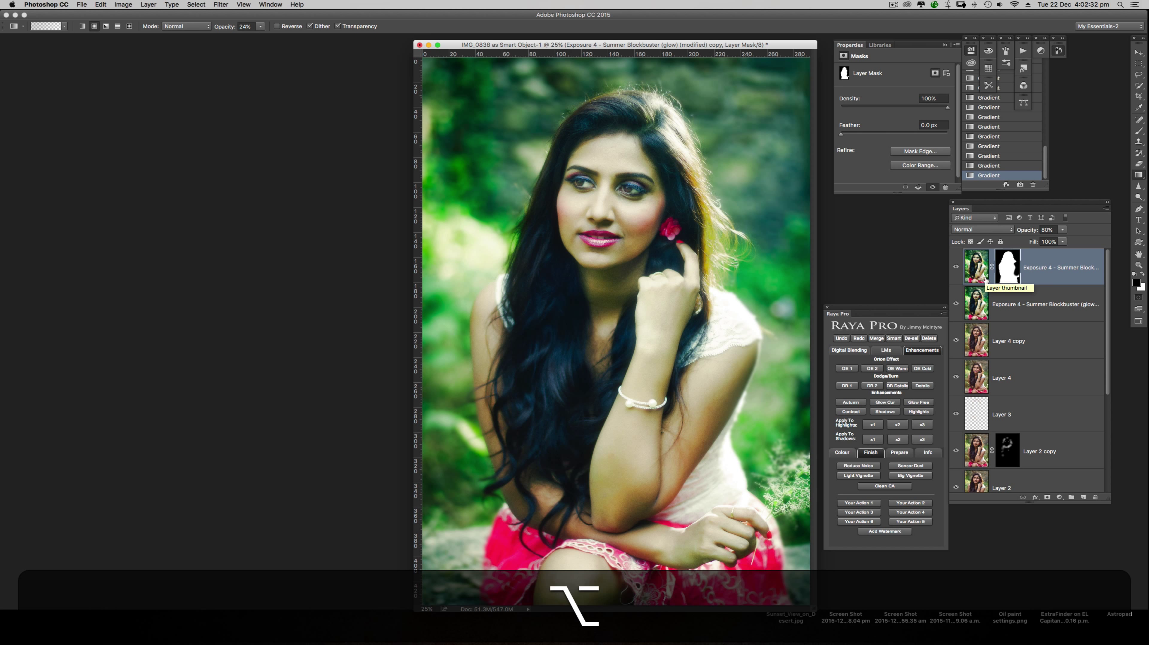
key(shift)
key(super)
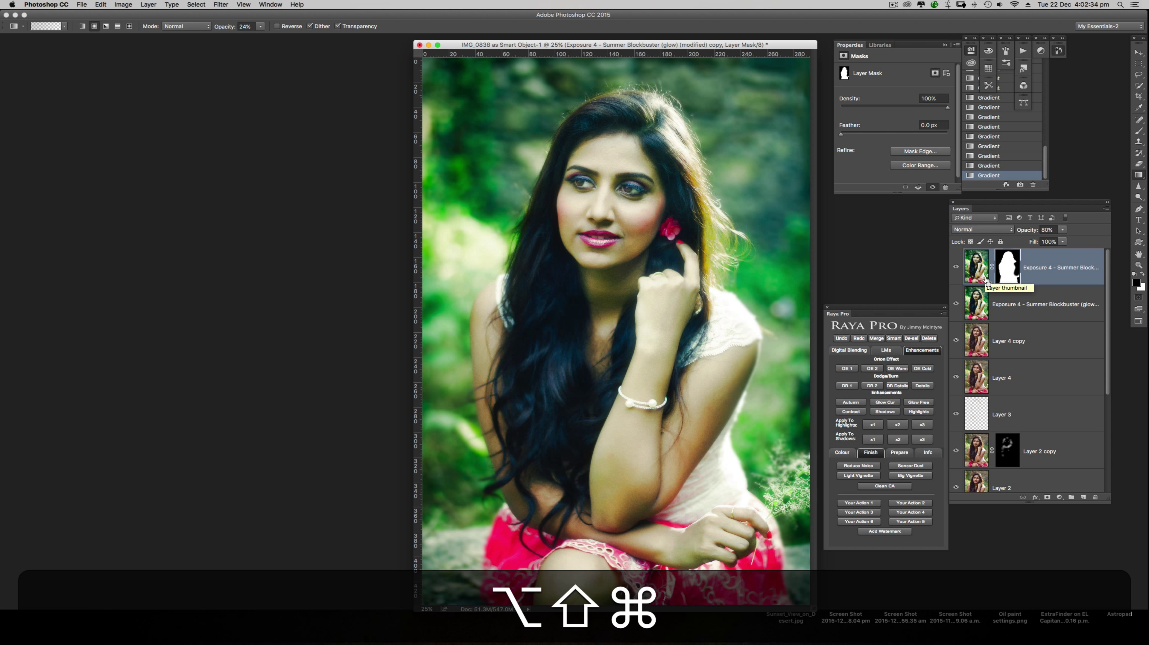
key(alt+shift+super+e)
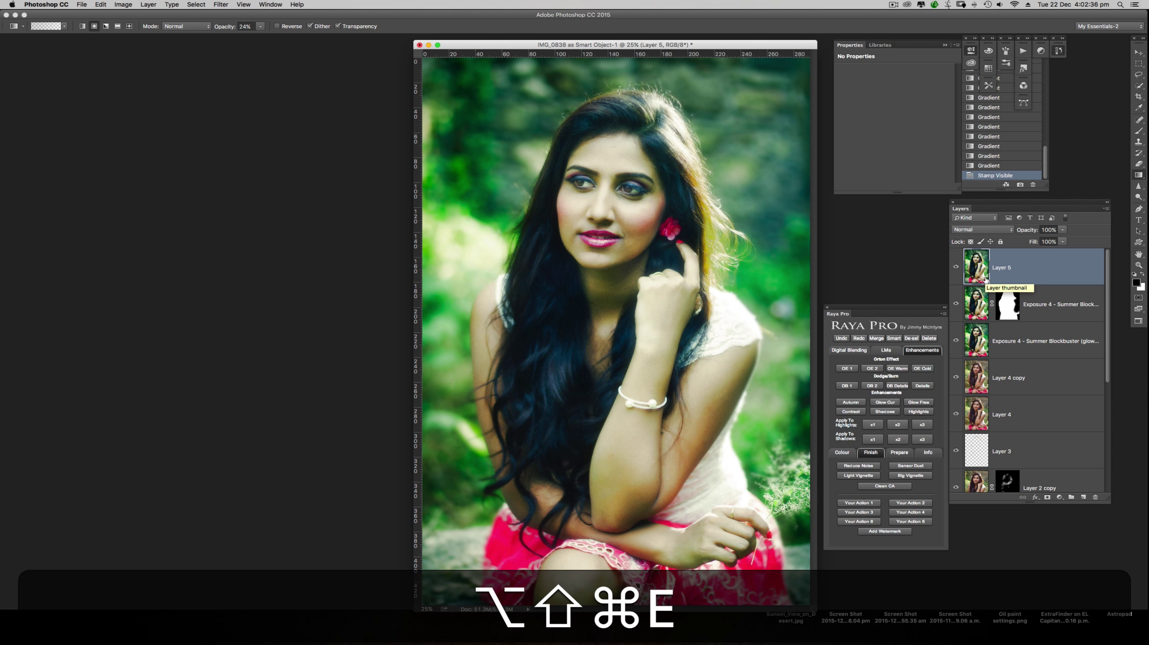
key(alt)
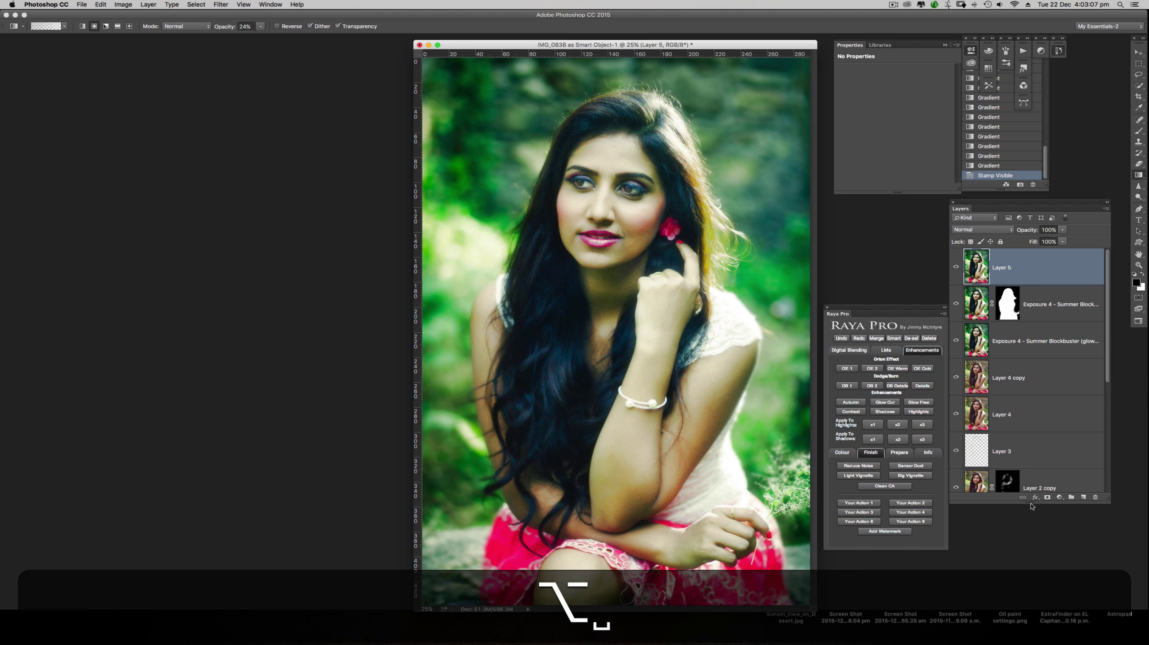
- Review the Camera Raw settings of the IMG_0838 smart object and of its masked copy without changing them
drag(1029, 502, 1029, 584)
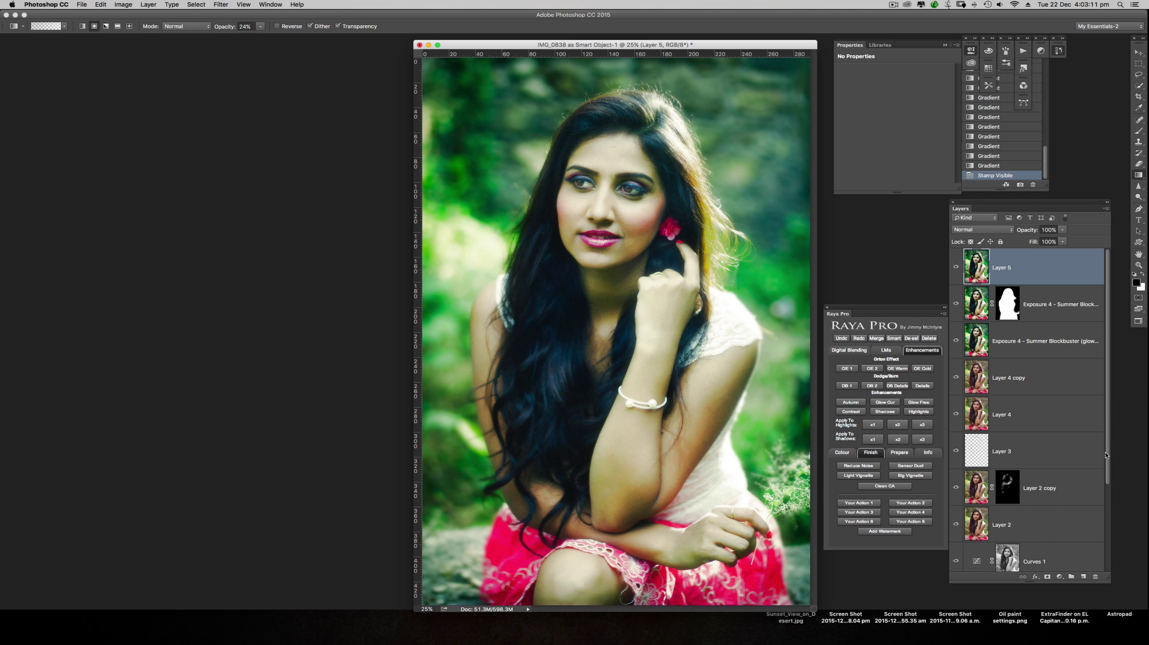
drag(1109, 453, 1101, 567)
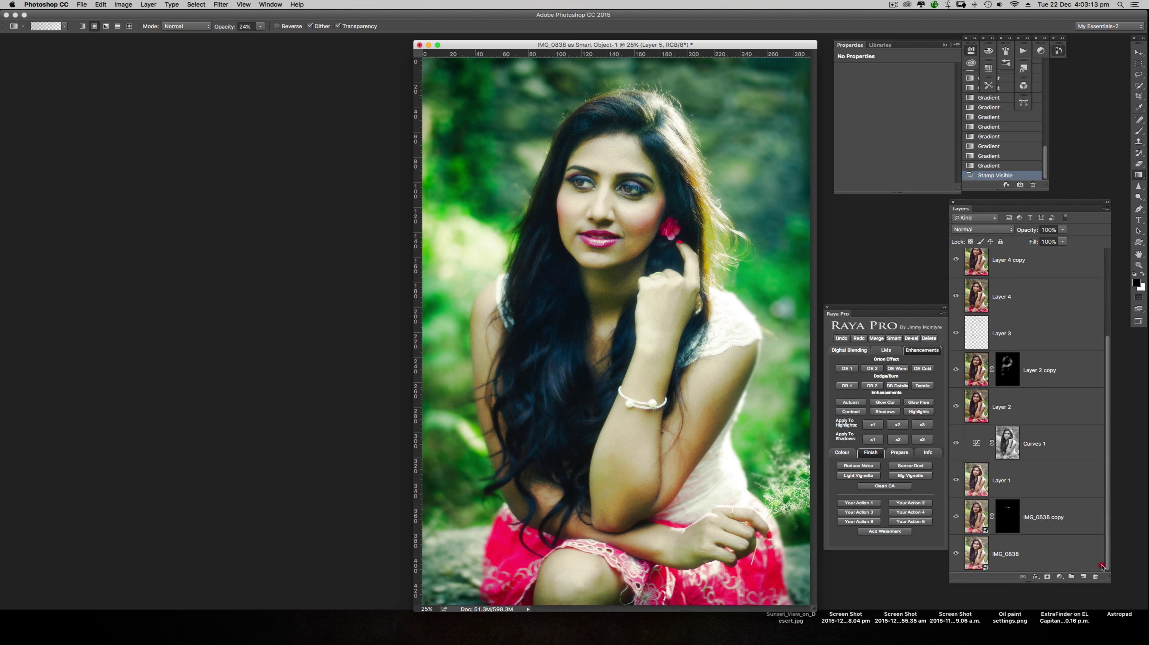
double_click(977, 550)
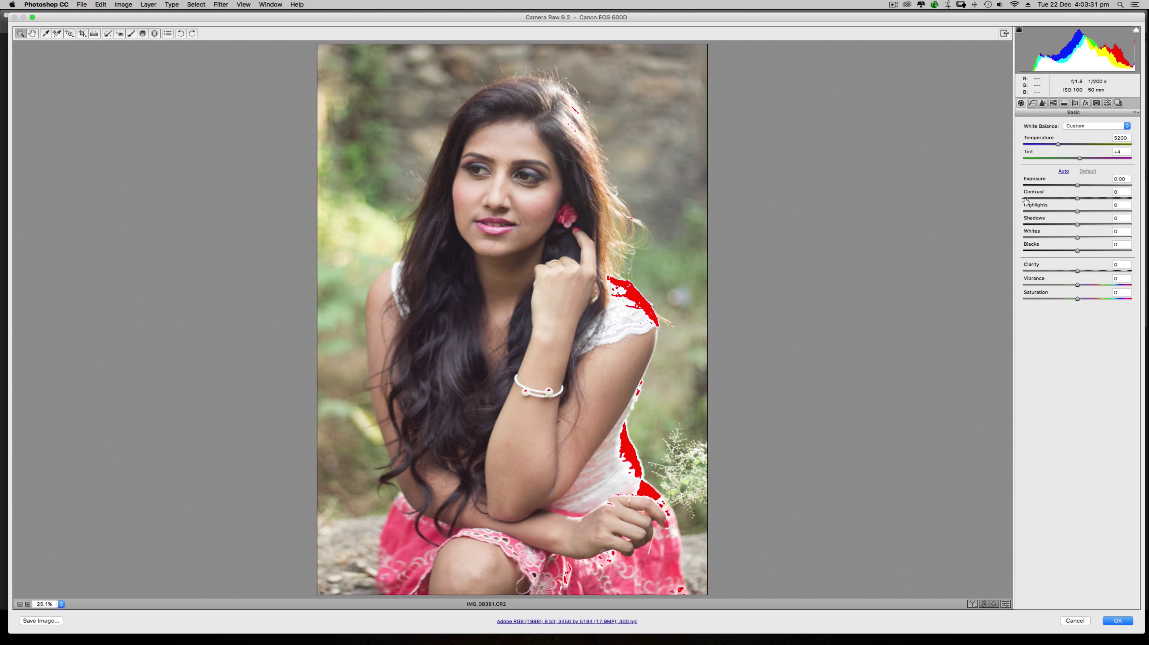
click(1075, 622)
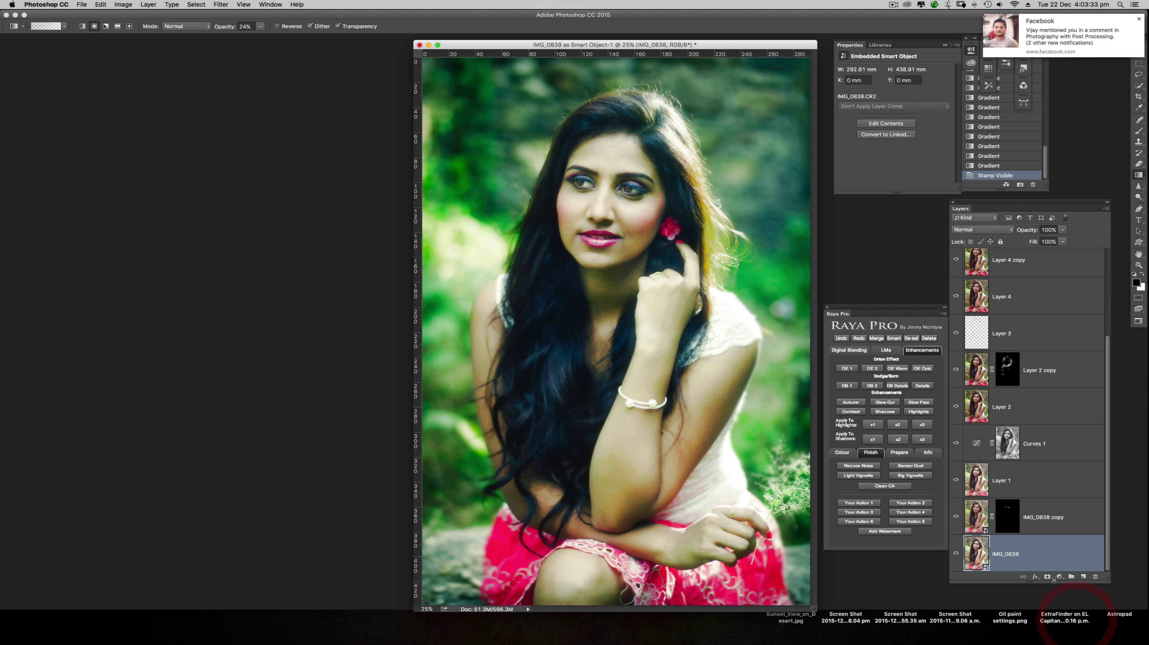
double_click(976, 514)
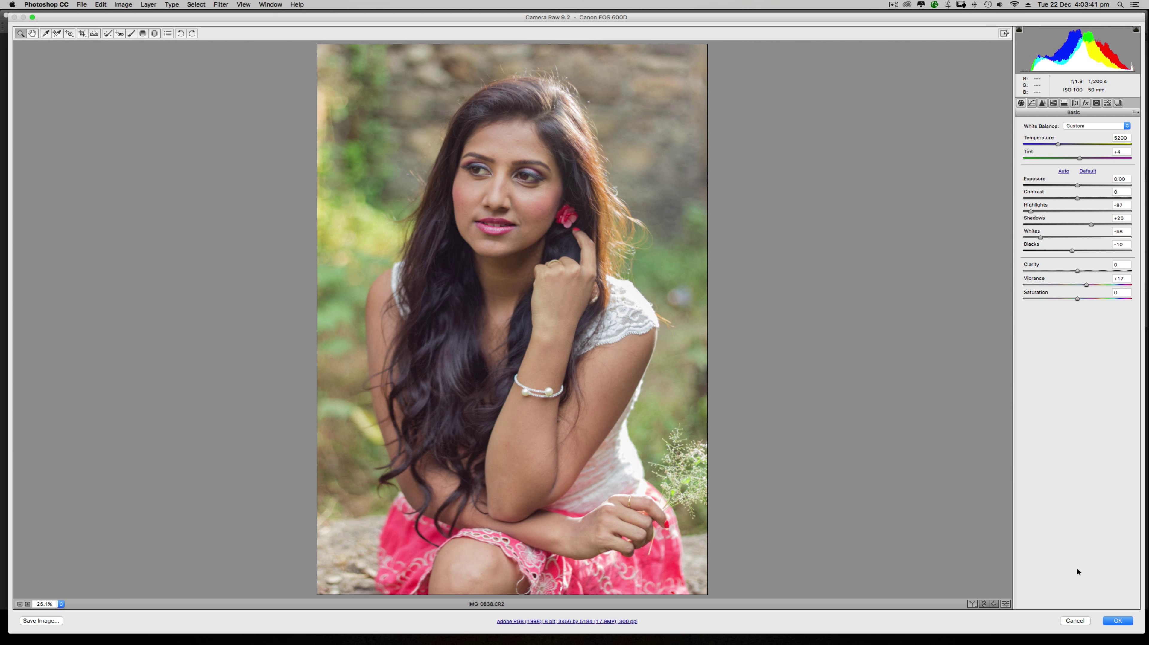
click(1075, 622)
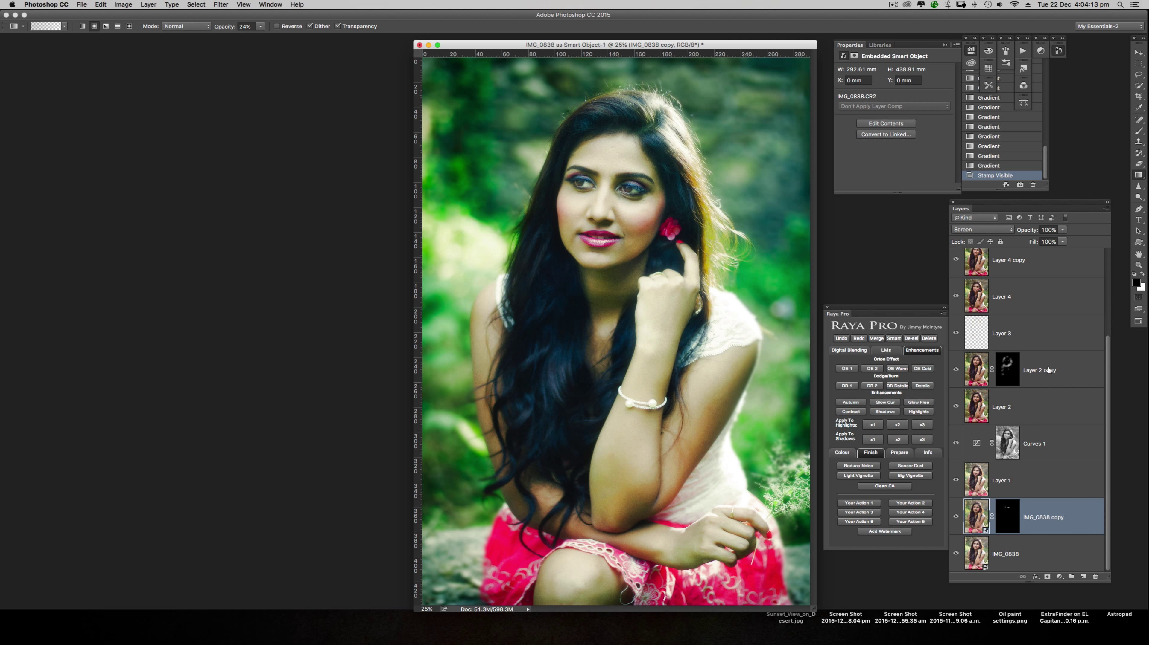
- Review Layer 2 copy and the Color Dodge Layer 3, isolating Layer 3 to inspect its strokes and restoring all layers' visibility
click(1059, 367)
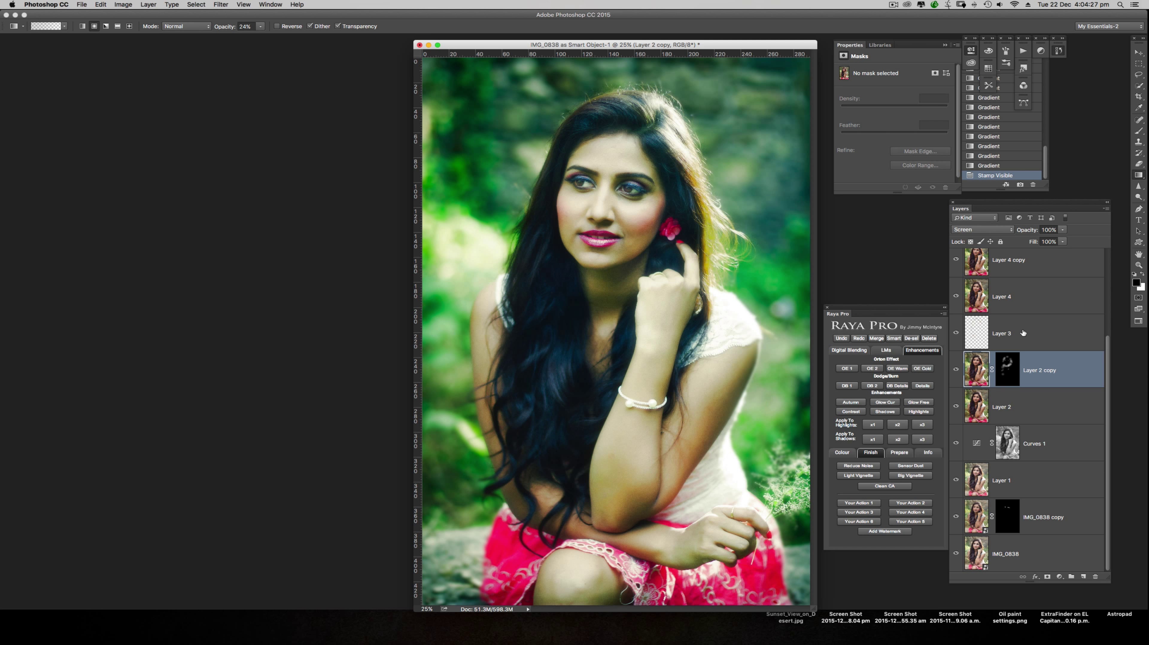
click(989, 335)
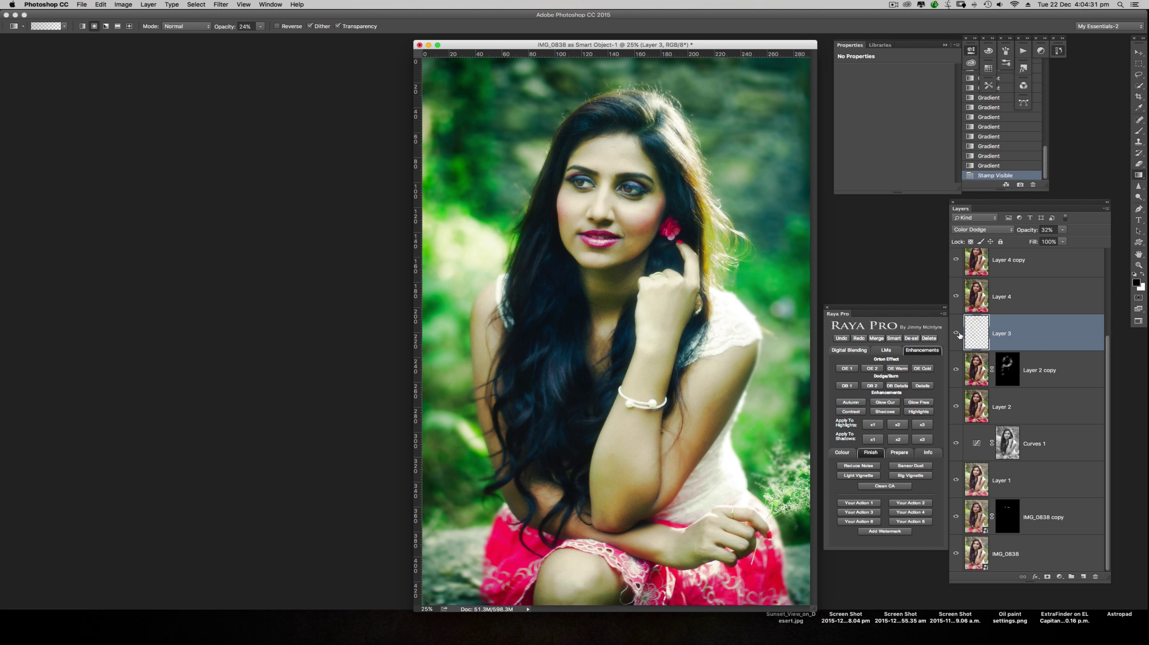
key(alt)
alt+click(956, 335)
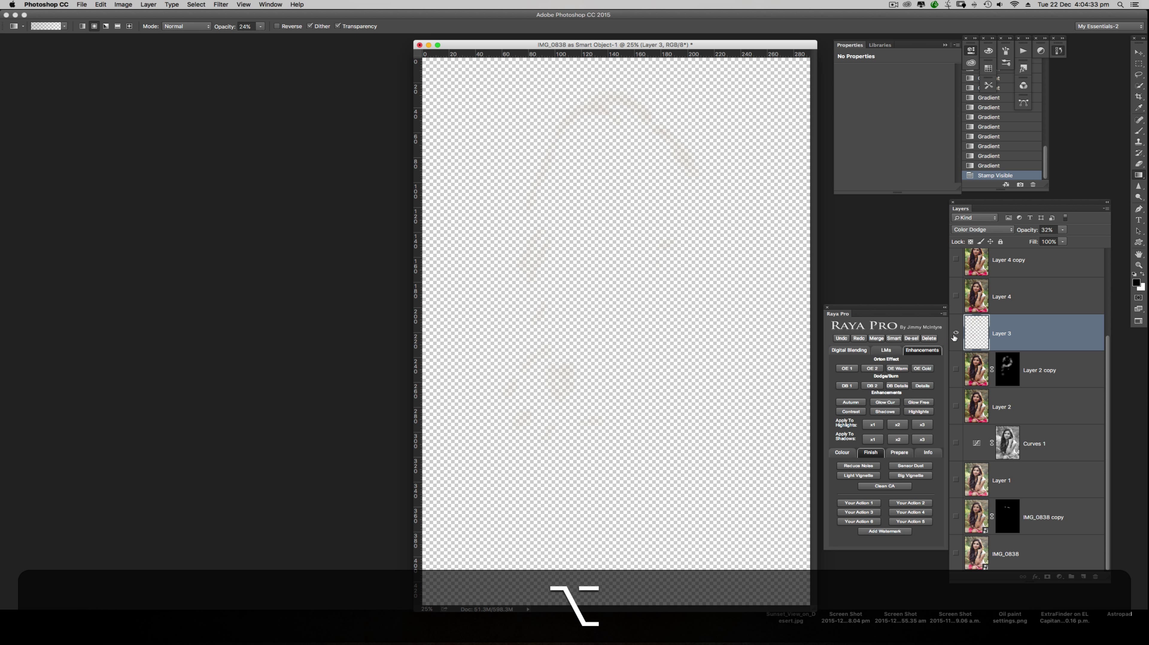
alt+click(956, 334)
alt+click(956, 334)
alt+click(956, 335)
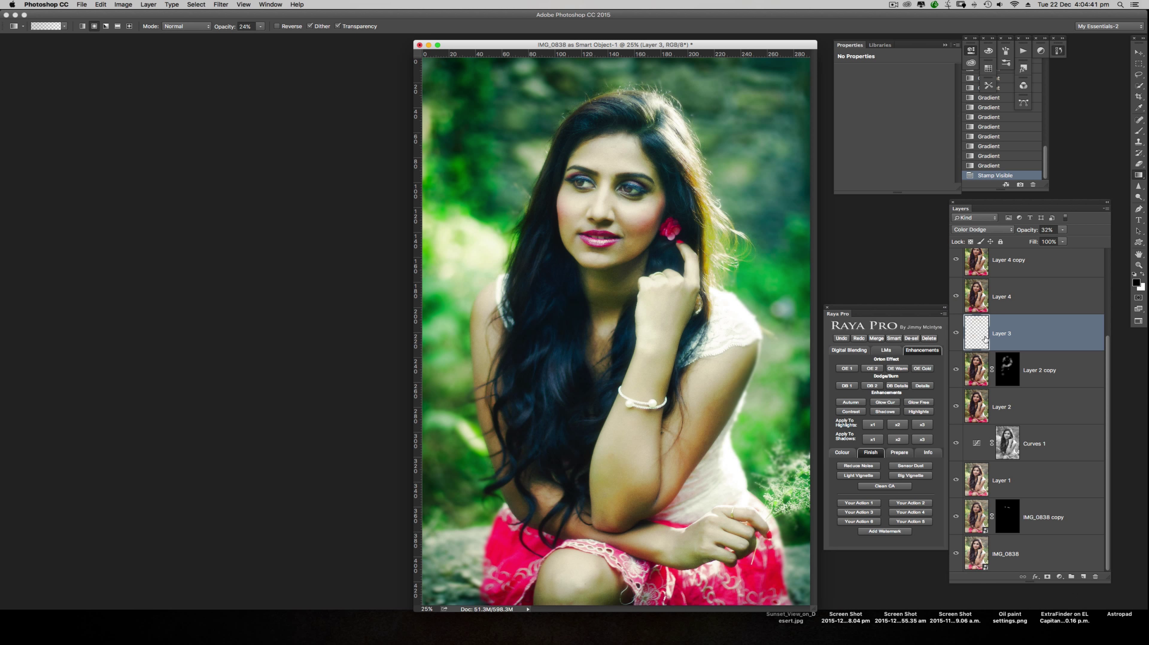
- Delete the Color Dodge Layer 3 from the layer stack
drag(977, 335, 1087, 559)
drag(1096, 575, 1096, 577)
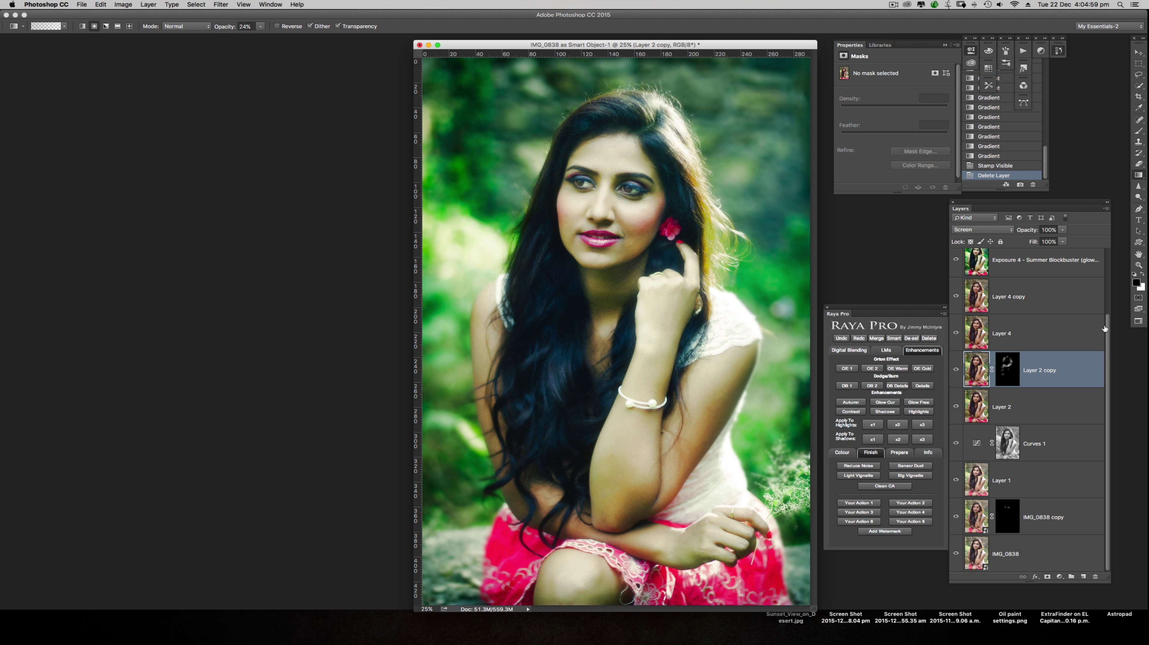
- Select the Exposure 4 - Summer Blockbuster (glow) layer and review it together with the masked copy and Layer 5 above it
drag(1101, 323, 1103, 294)
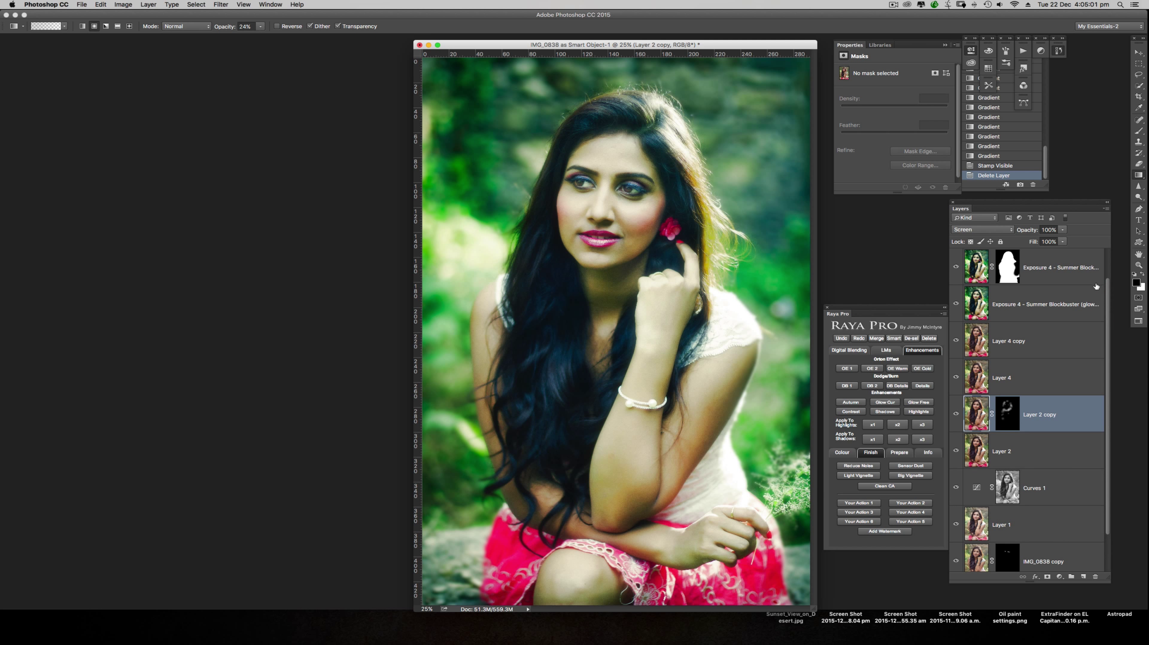
click(1010, 302)
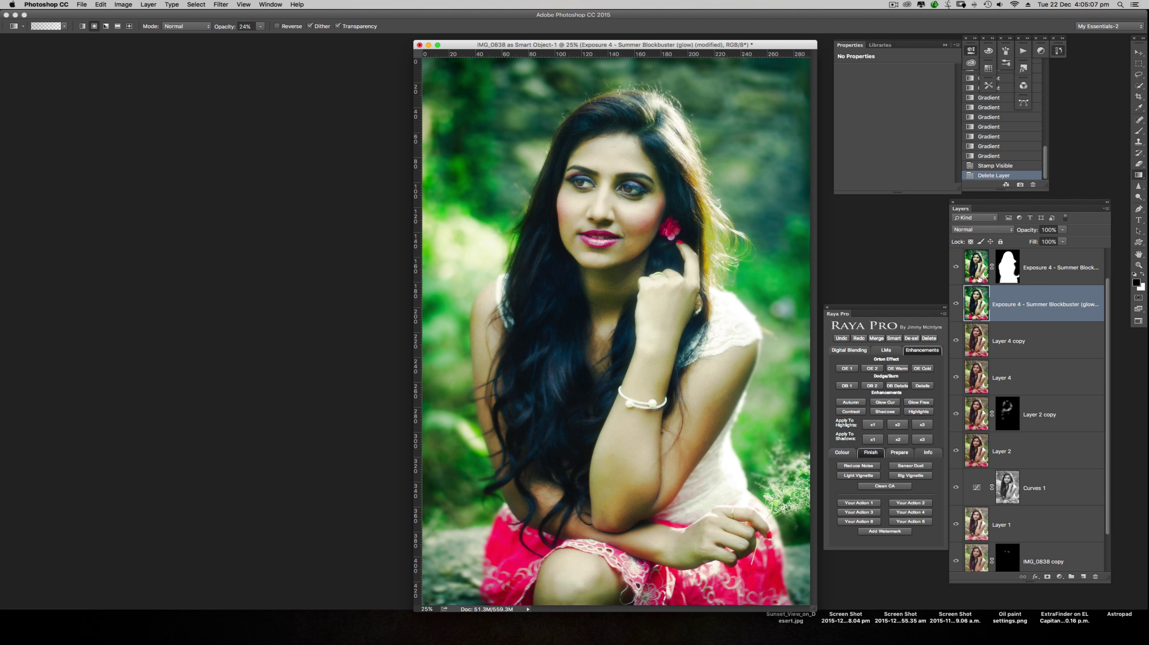
click(1102, 302)
drag(1106, 301, 1101, 285)
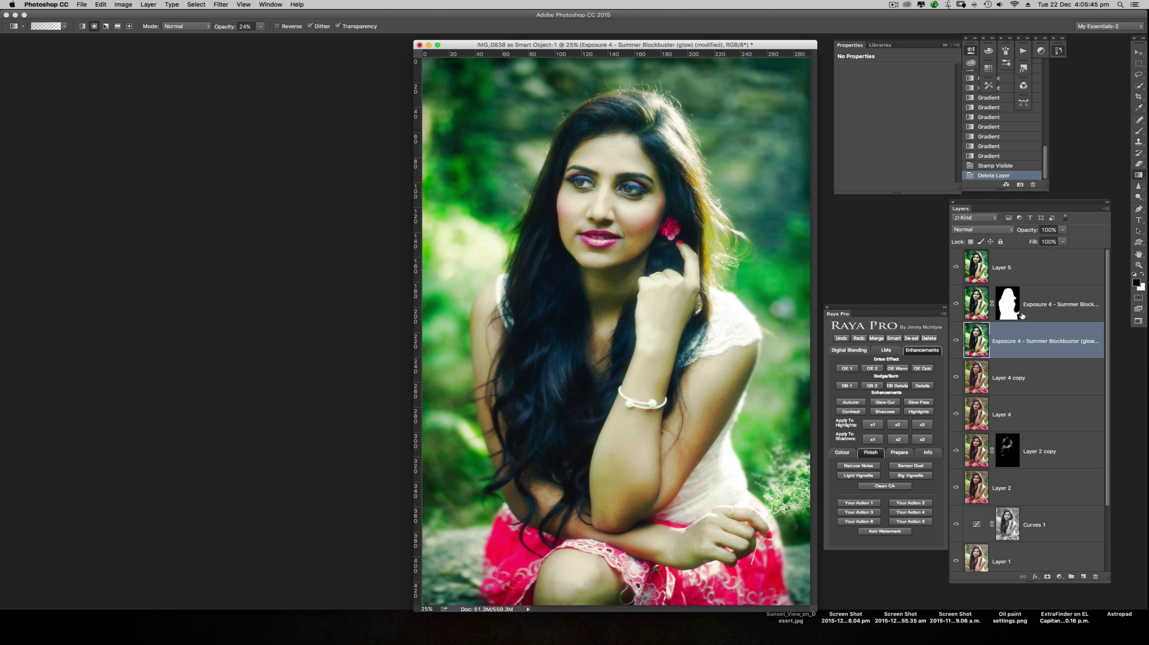
- Compare the original IMG_0838 layer alone with the finished portrait twice, restoring all layers' visibility each time, and return to the top of the stack
drag(1107, 497, 1095, 571)
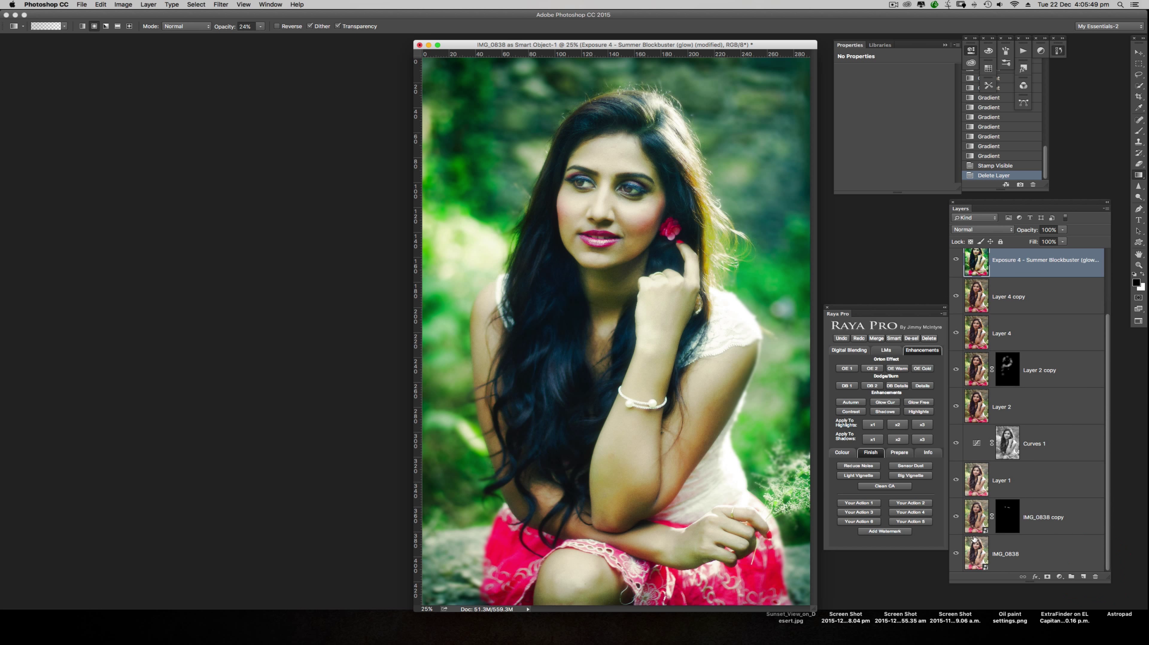
key(alt)
alt+click(955, 554)
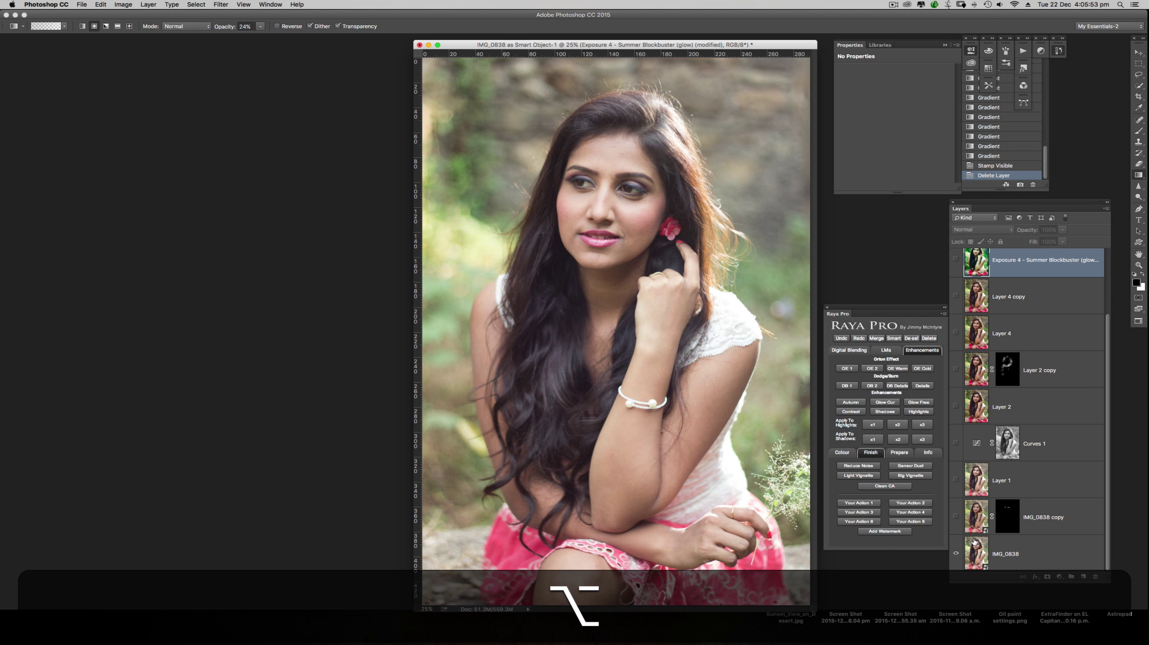
alt+click(956, 555)
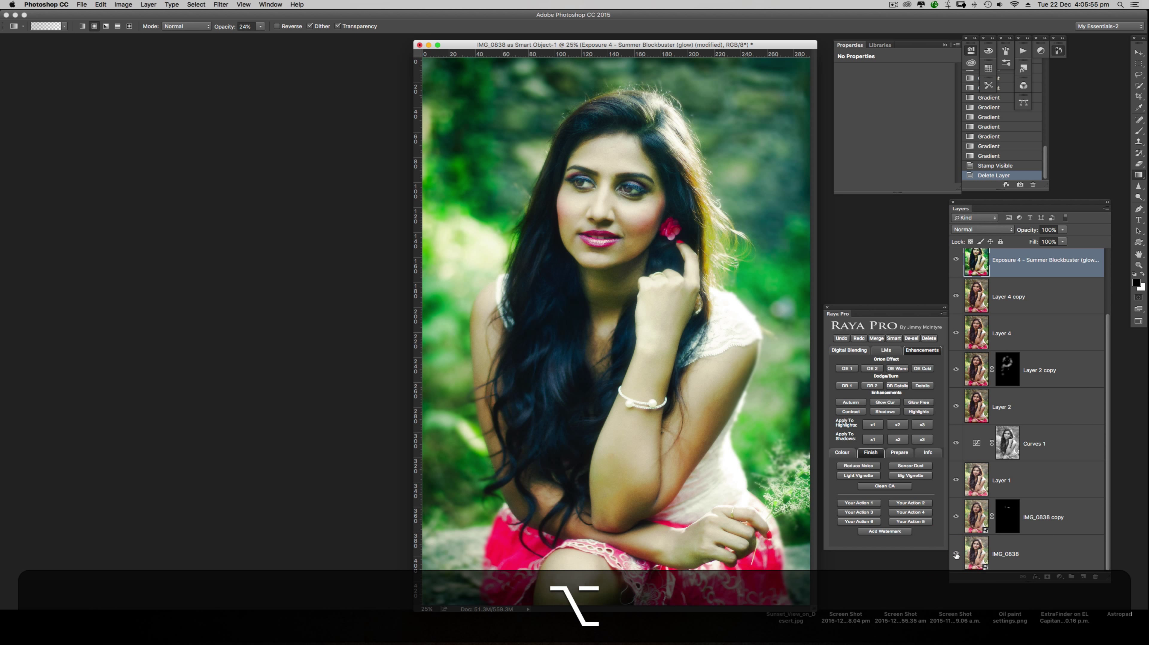
alt+click(955, 555)
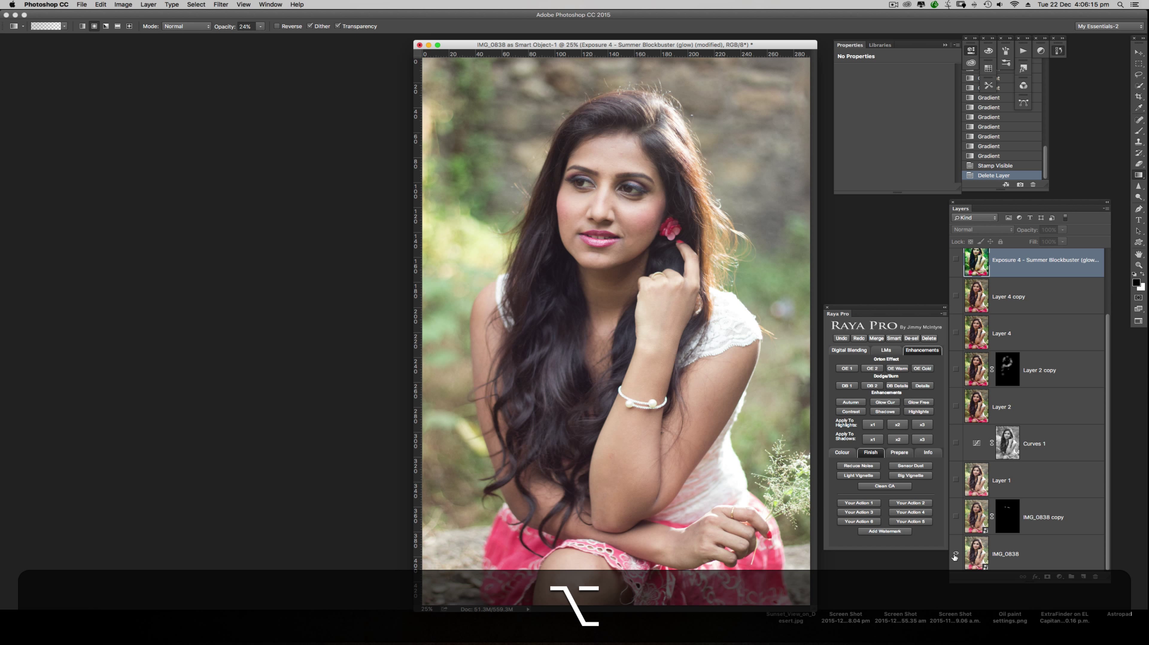
alt+click(956, 555)
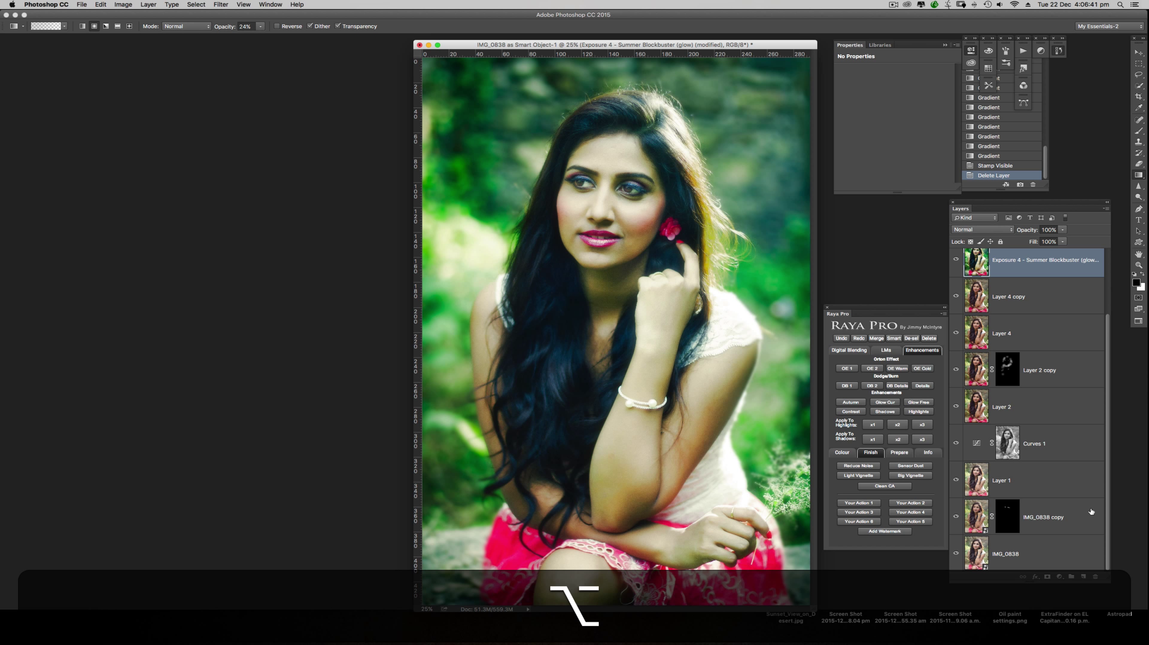
drag(1108, 505, 1106, 410)
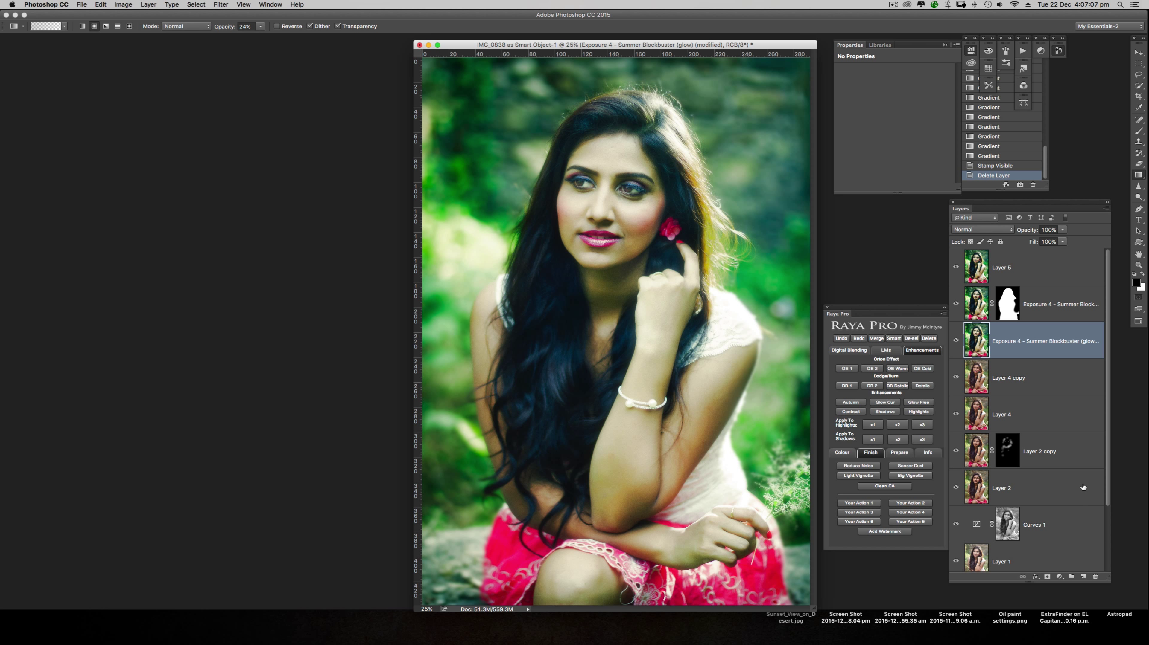
key(alt)
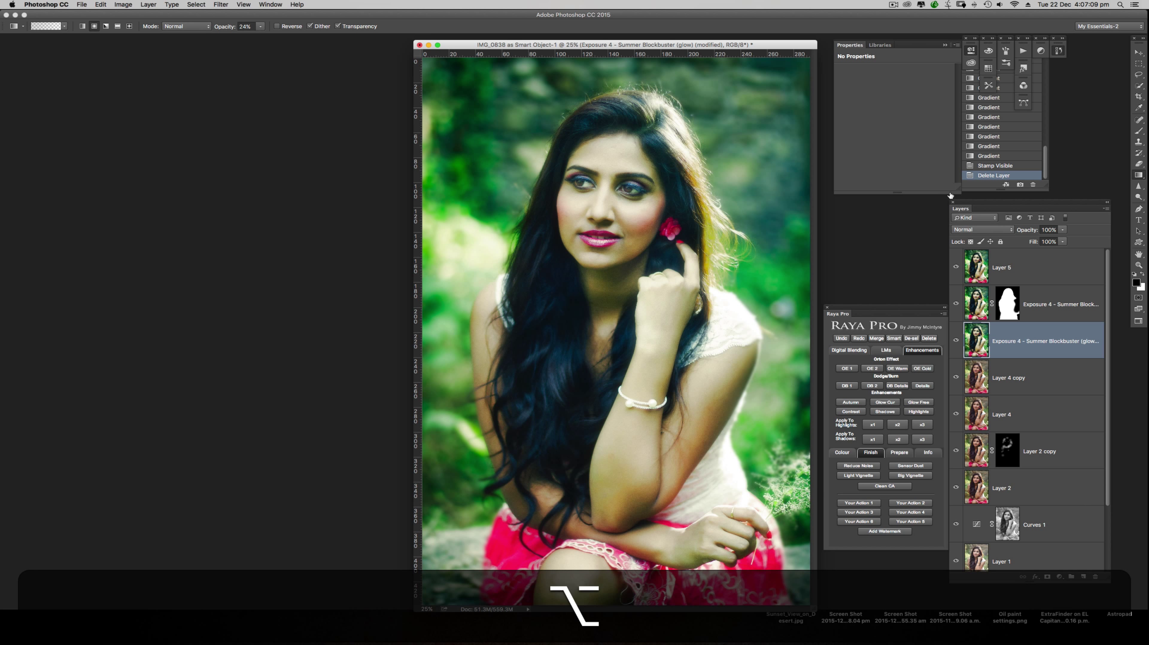